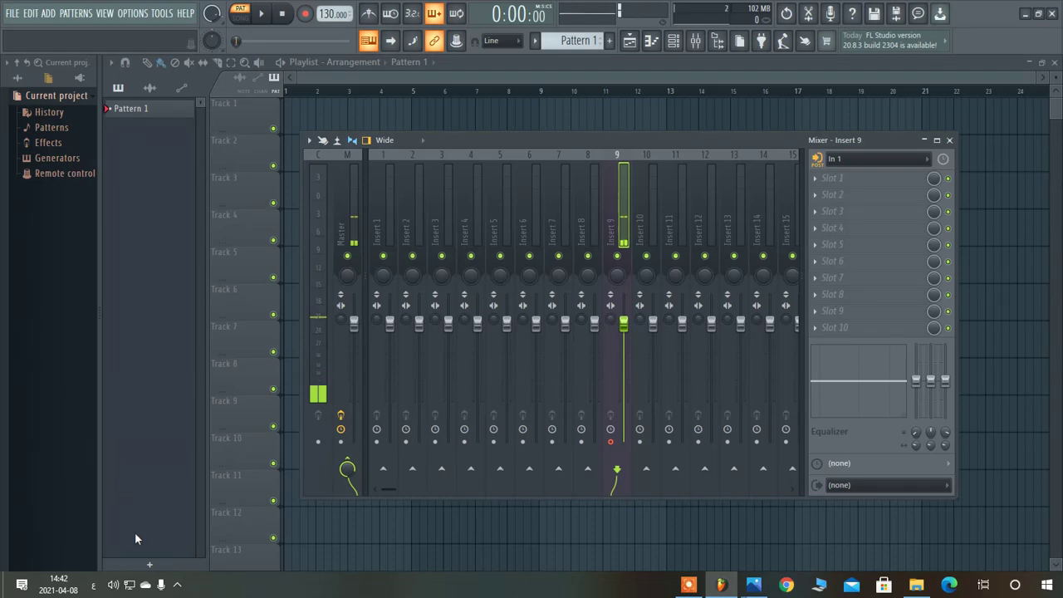
Open the additional device properties of the rear-panel microphone input from the Windows sound settings
right_click(113, 584)
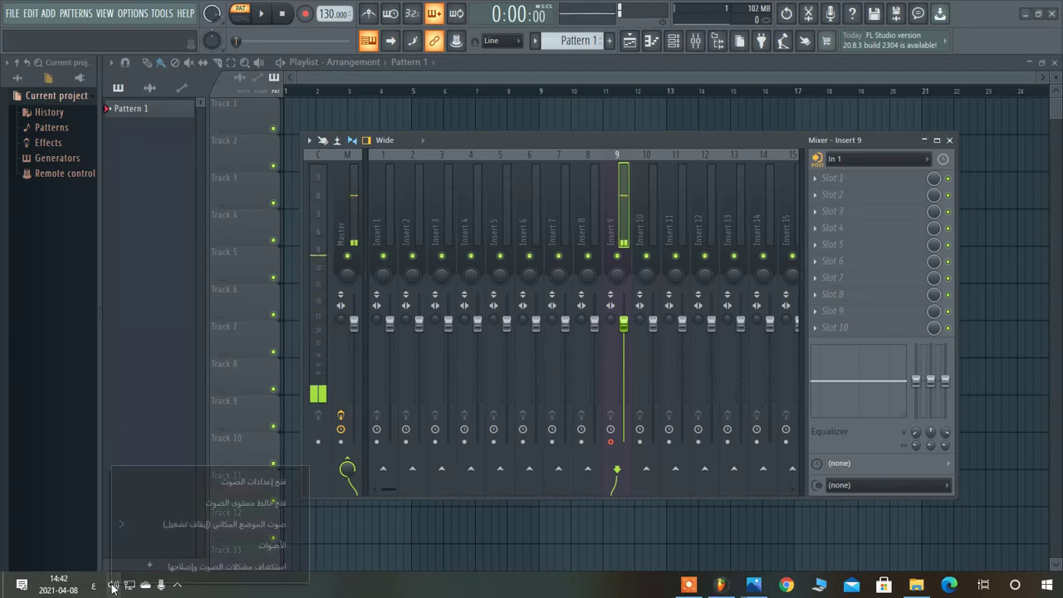
left_click(233, 481)
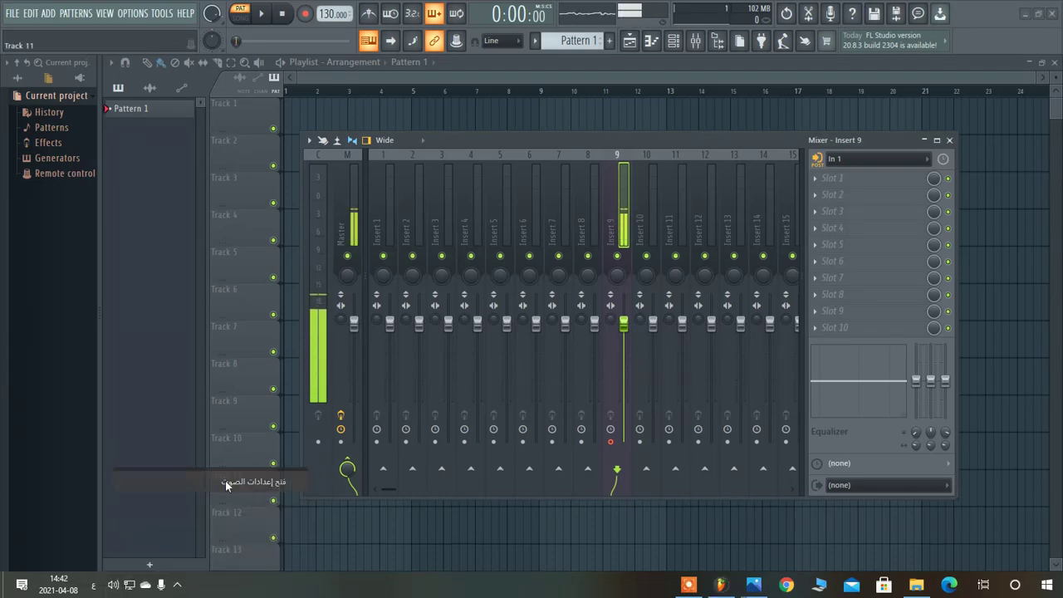
scroll(458, 283, "down", 3)
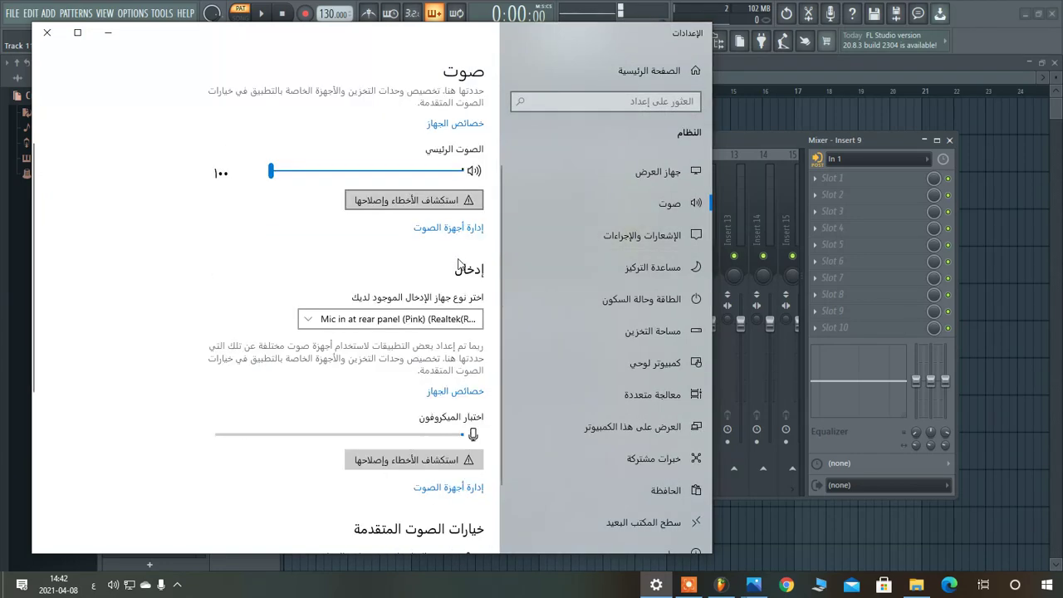
right_click(114, 585)
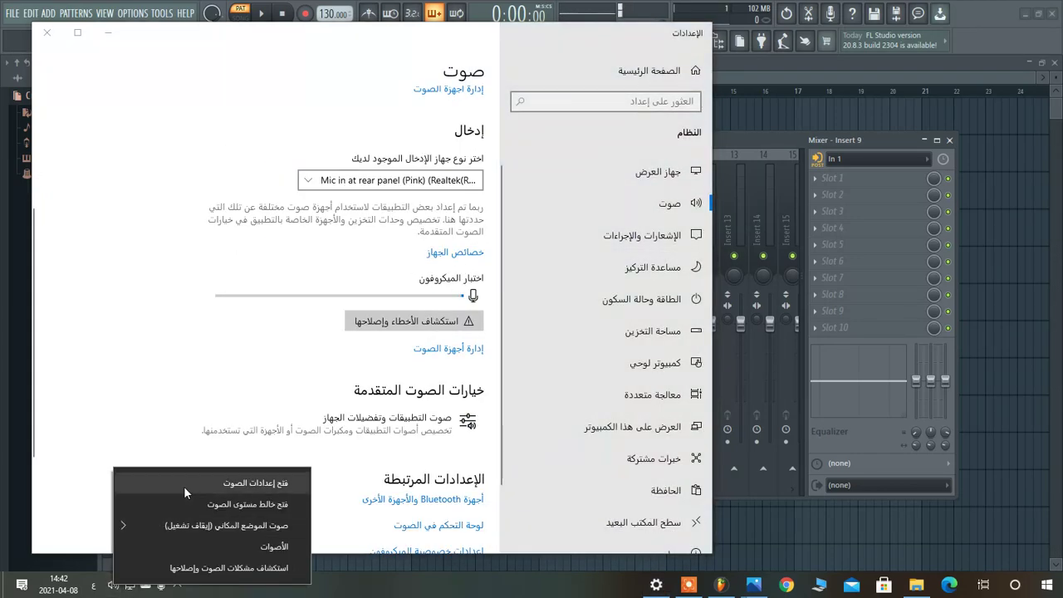
left_click(466, 253)
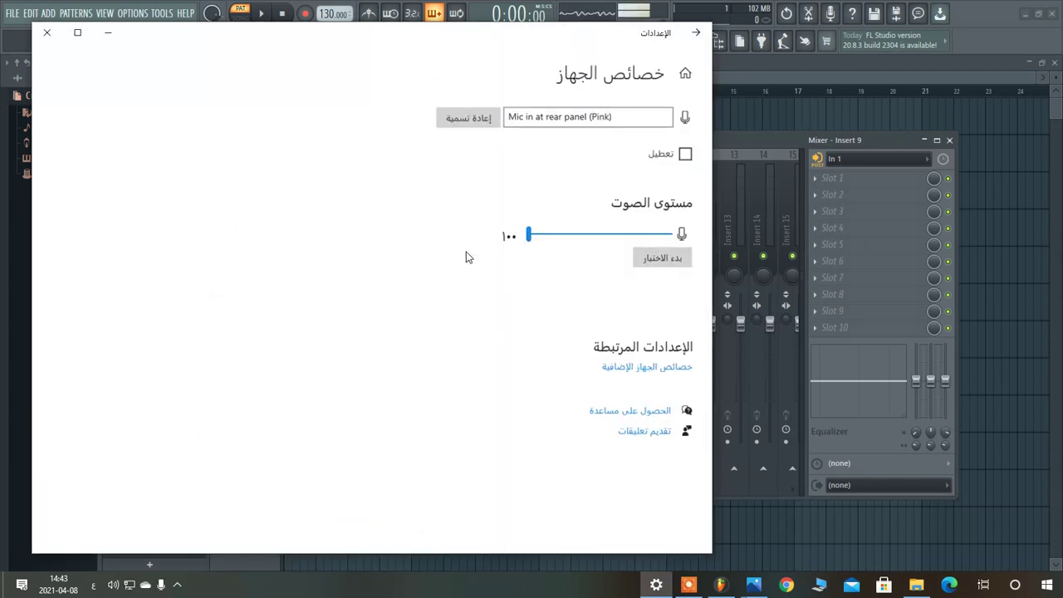
left_click(662, 368)
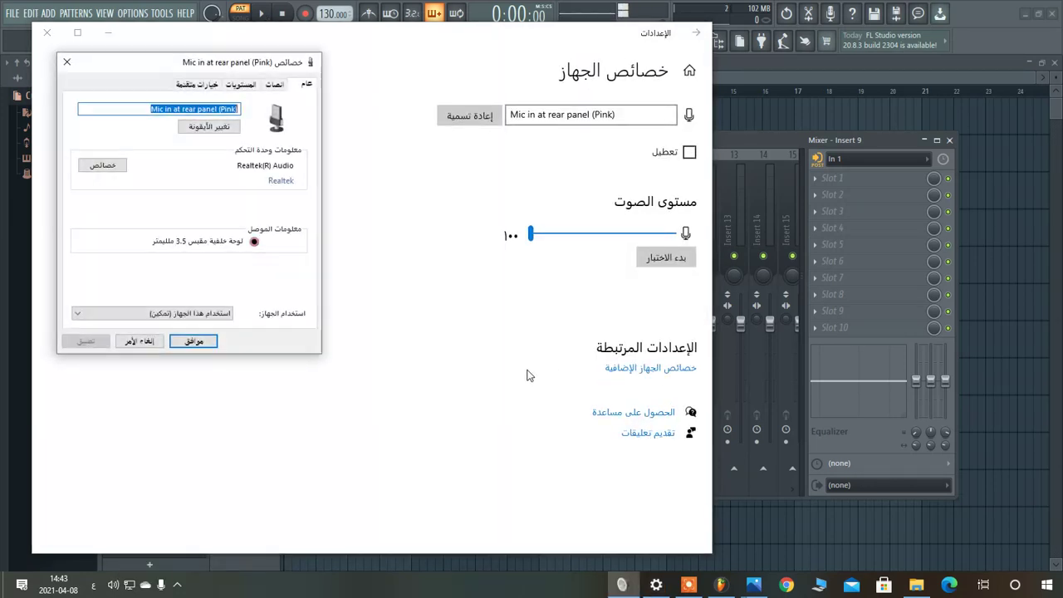
Set the Microphone Boost level to 0.0 dB, confirm the properties and minimize the Windows settings window
left_click(242, 84)
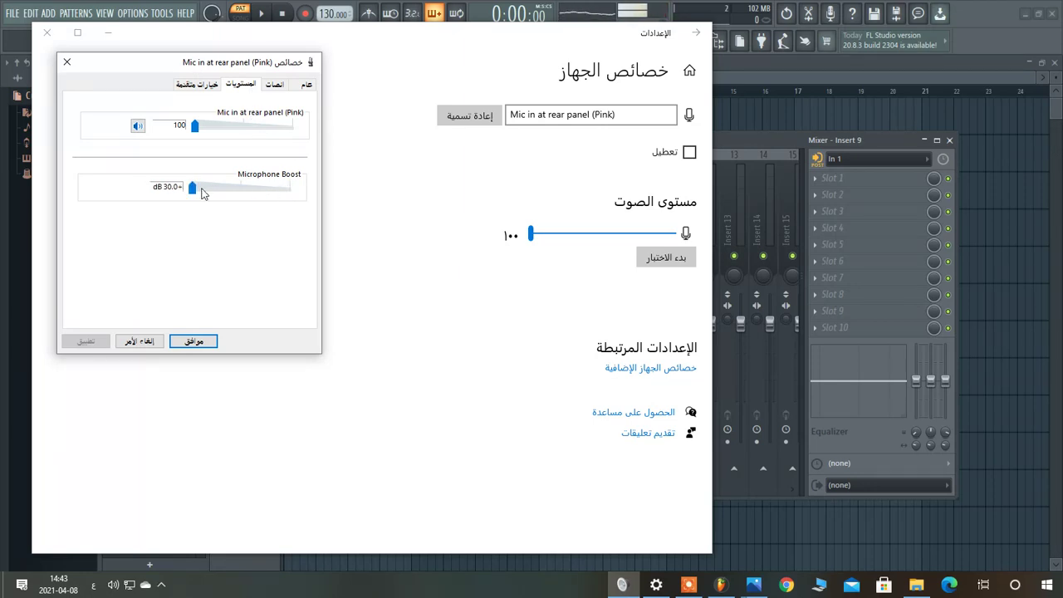
left_click_drag(197, 193, 292, 189)
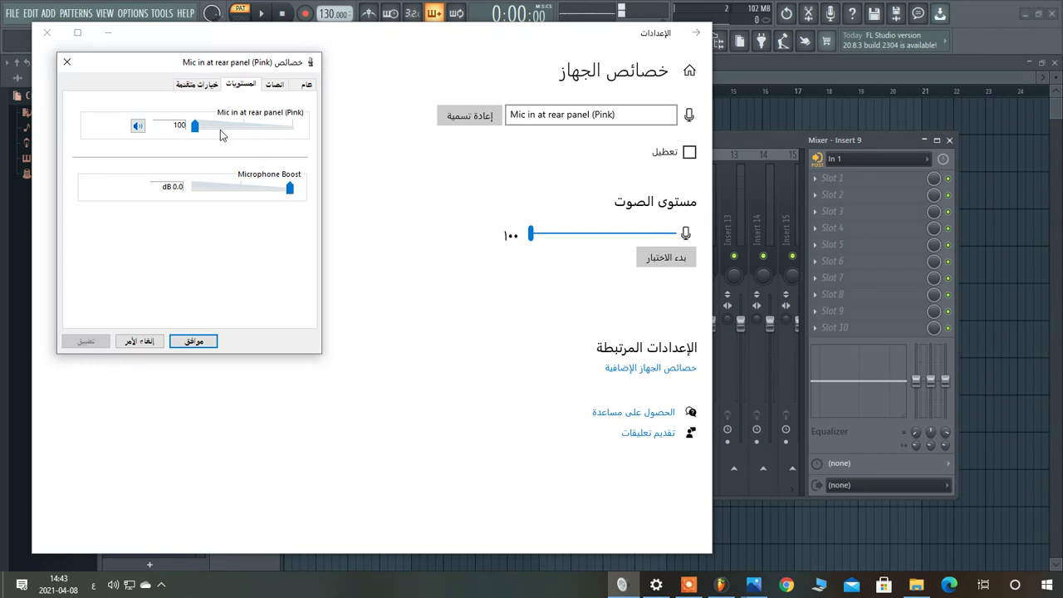
left_click(187, 346)
left_click(106, 33)
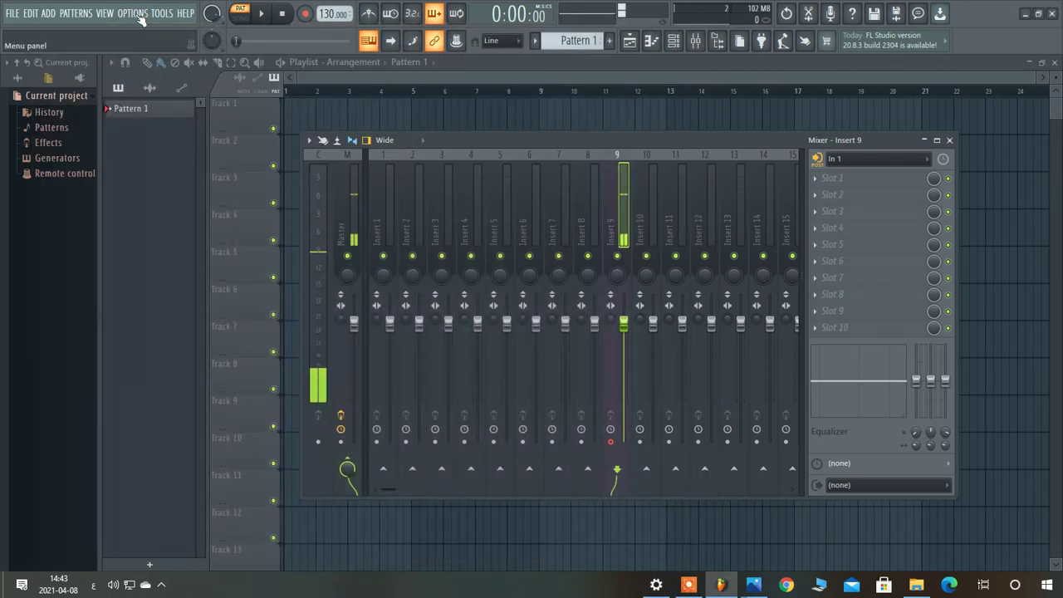
Open FL Studio's audio settings and examine the available input/output devices
left_click(136, 15)
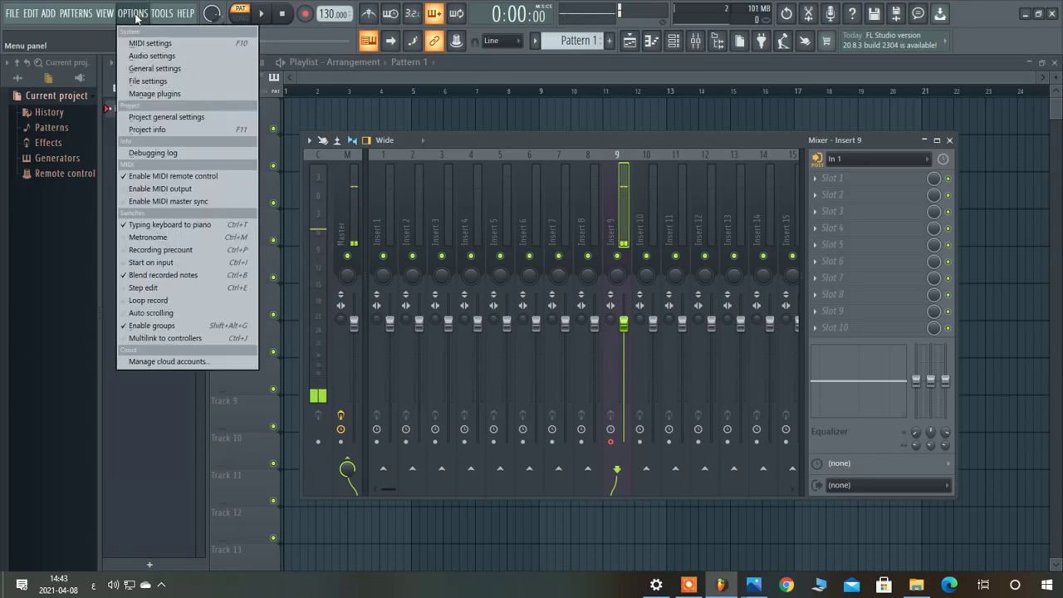
left_click(152, 56)
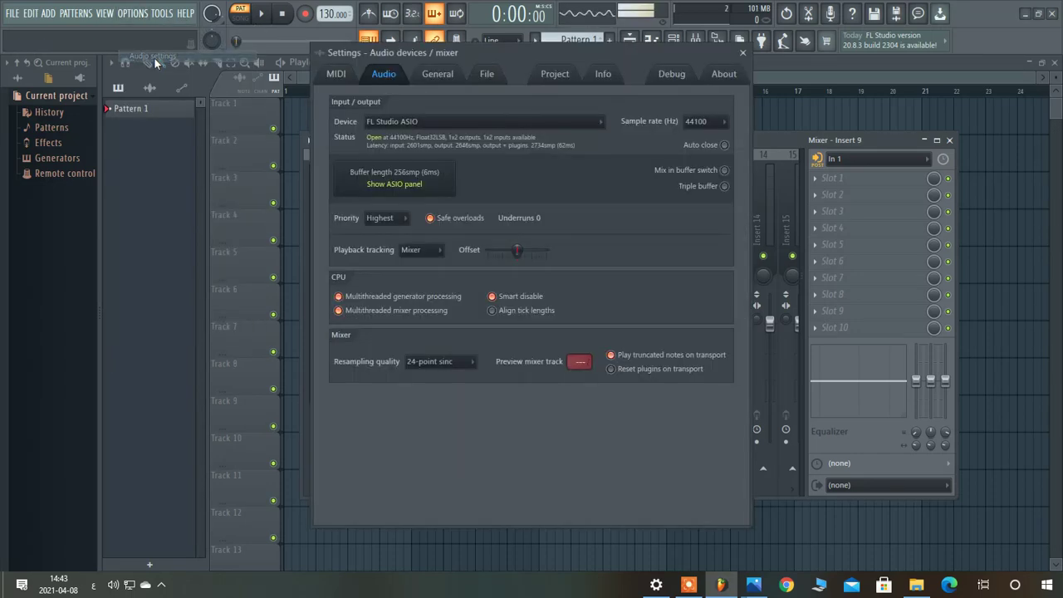
left_click(494, 122)
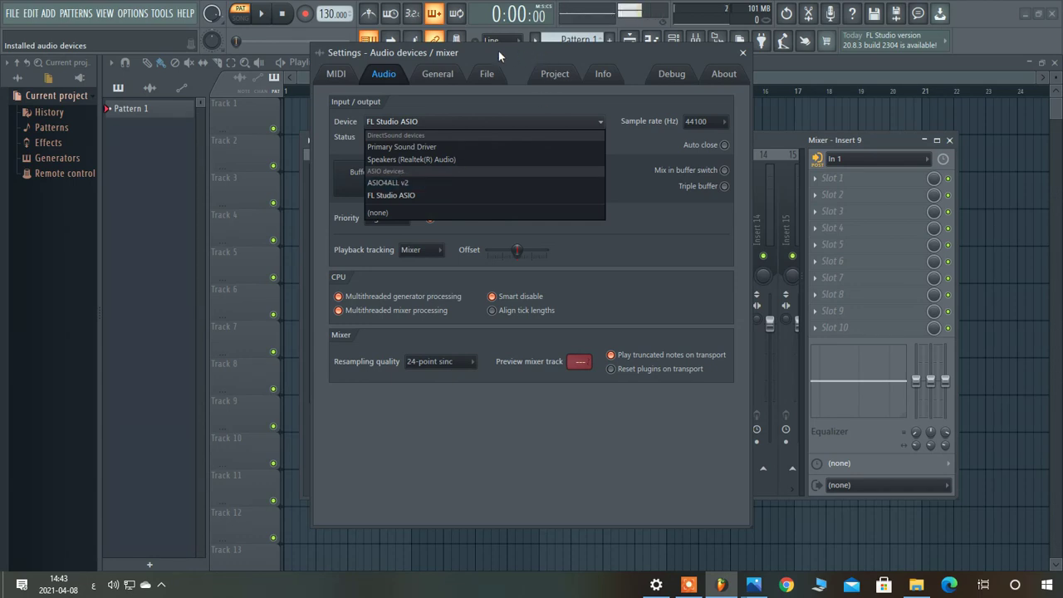
left_click_drag(498, 51, 546, 63)
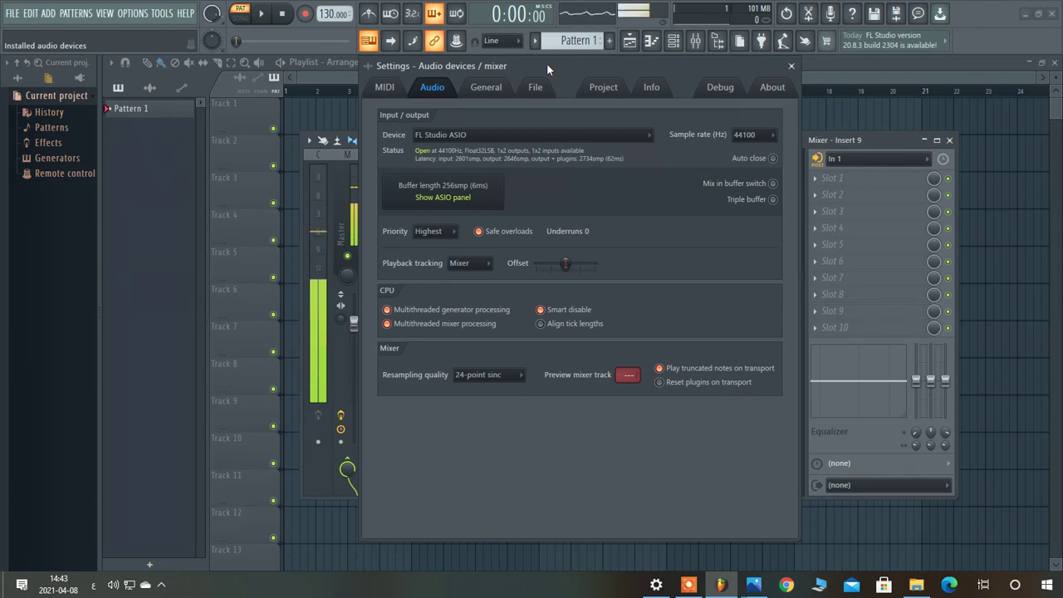
left_click(516, 133)
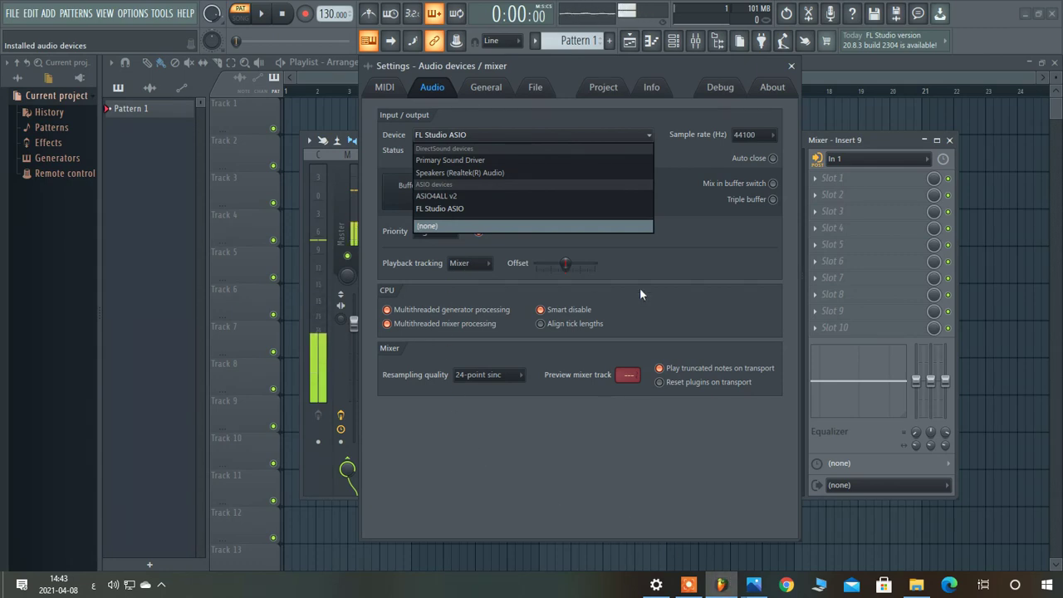
left_click(716, 238)
Examine the saved reference picture of the ASIO4ALL buffer settings in the Photos viewer
left_click(753, 584)
left_click(682, 518)
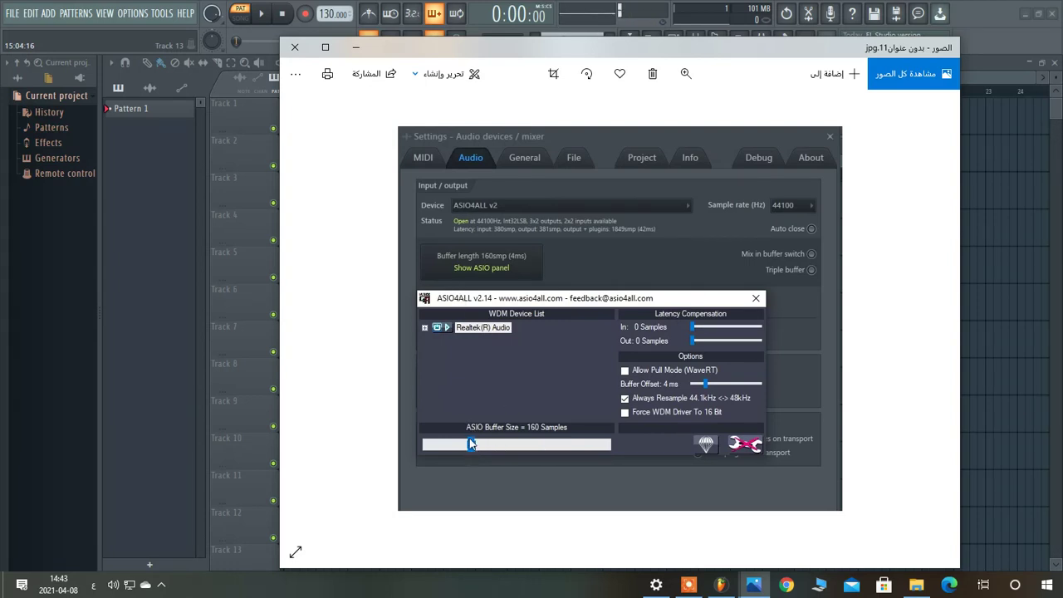
left_click(355, 47)
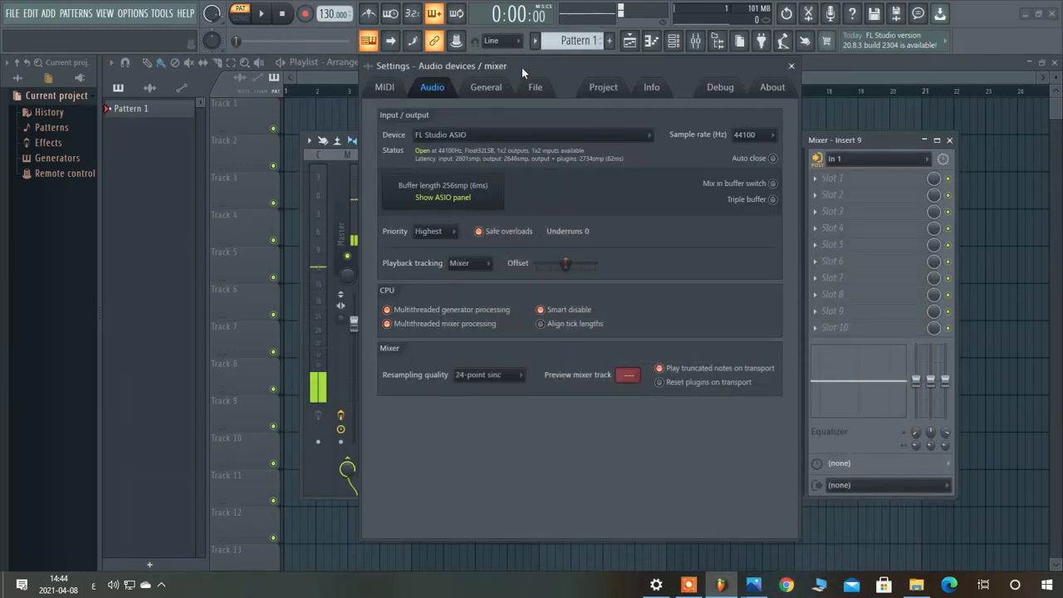
Choose FL Studio ASIO as the audio device and close the settings window
left_click(497, 135)
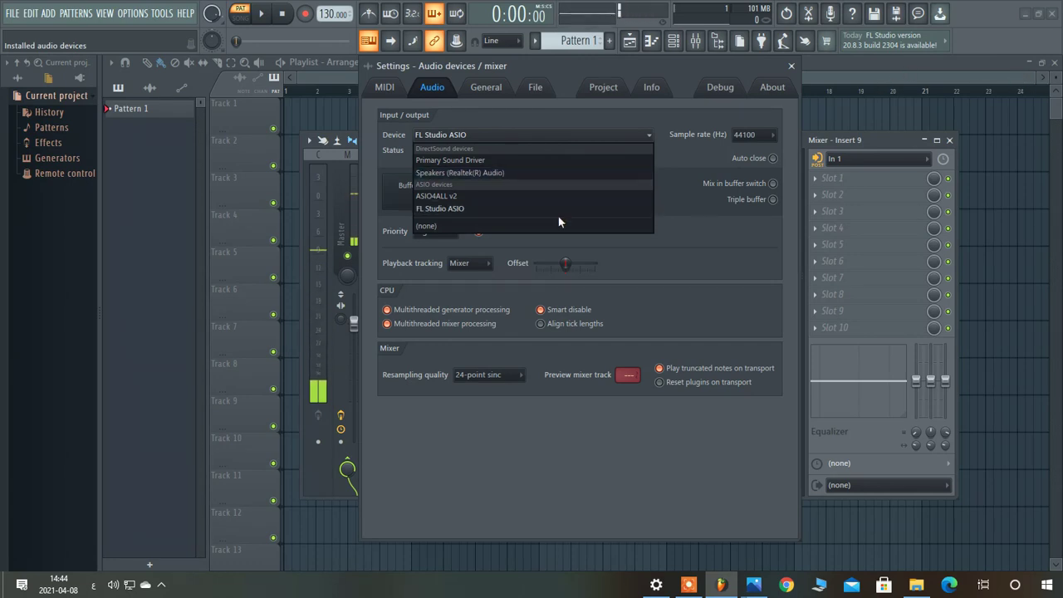
left_click(452, 209)
left_click(688, 585)
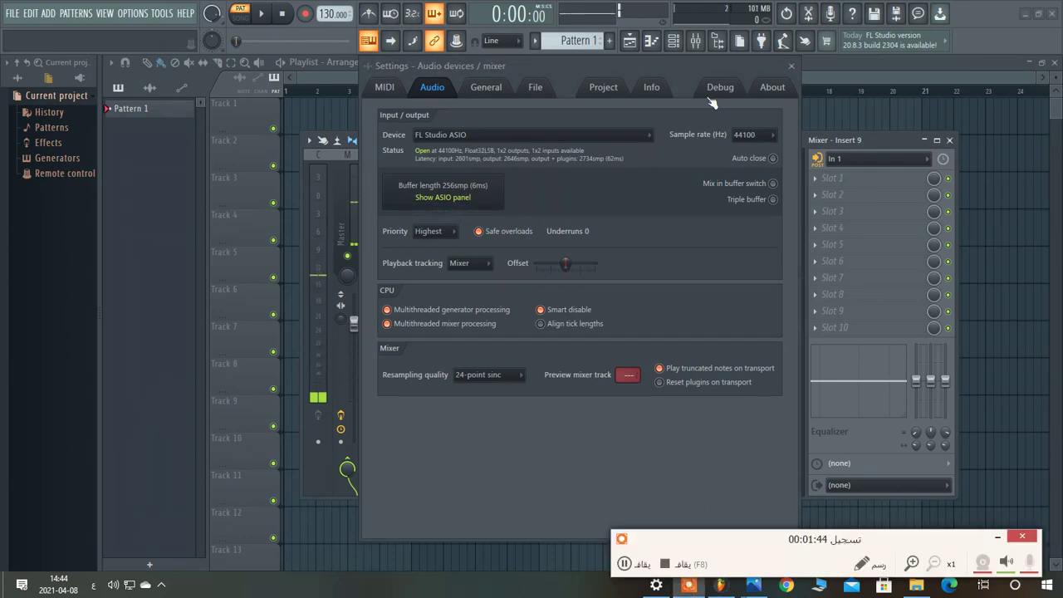
left_click(791, 66)
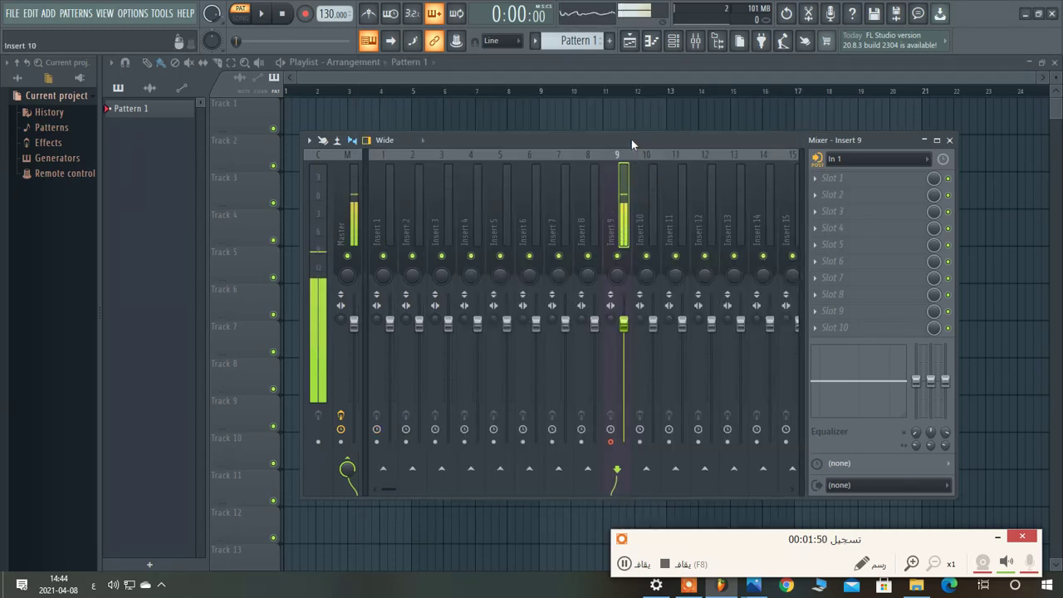
Import the audio file "انا واخي موسيقى" from the desktop onto playlist Track 1 and move the clip to start at bar 1
key("F9")
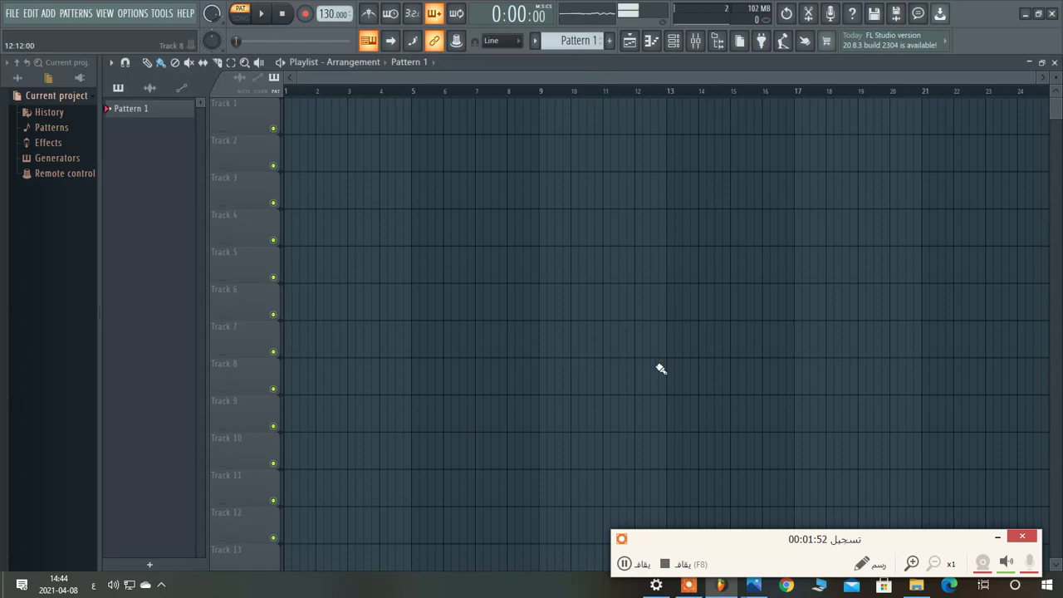
left_click(1037, 13)
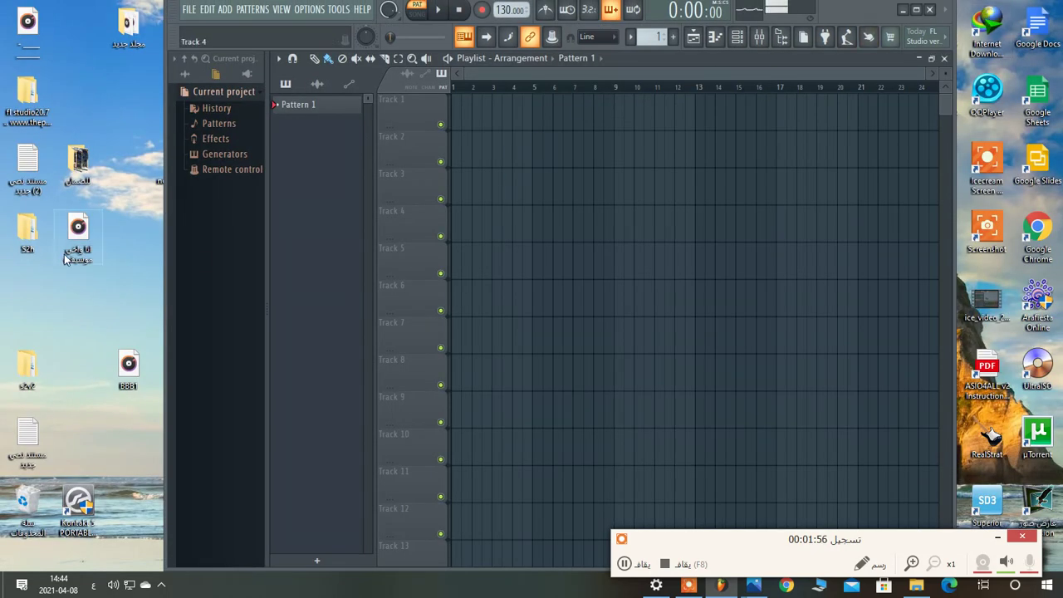
left_click_drag(67, 259, 513, 119)
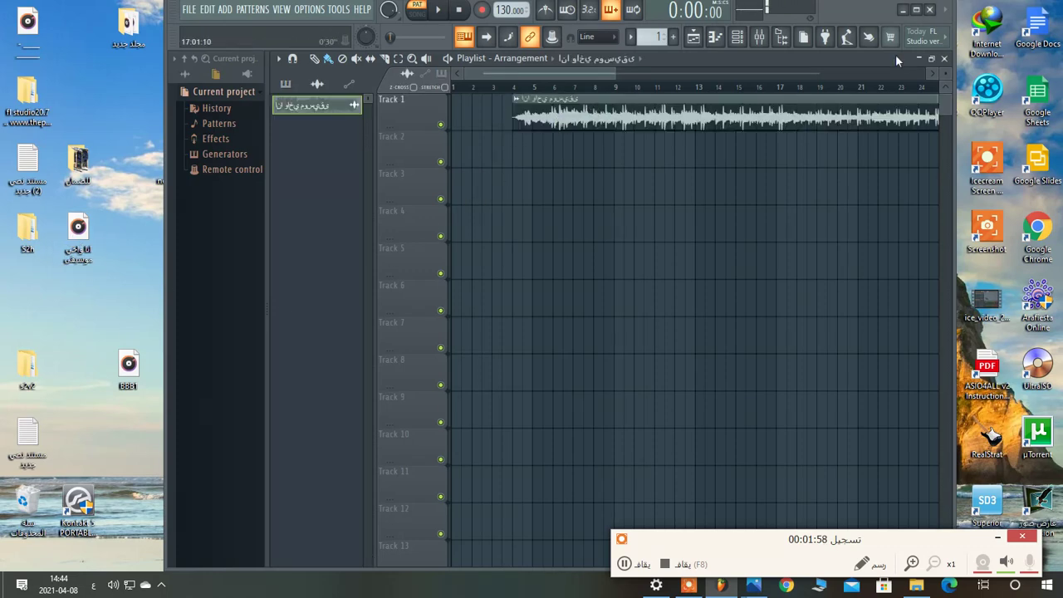
left_click(916, 9)
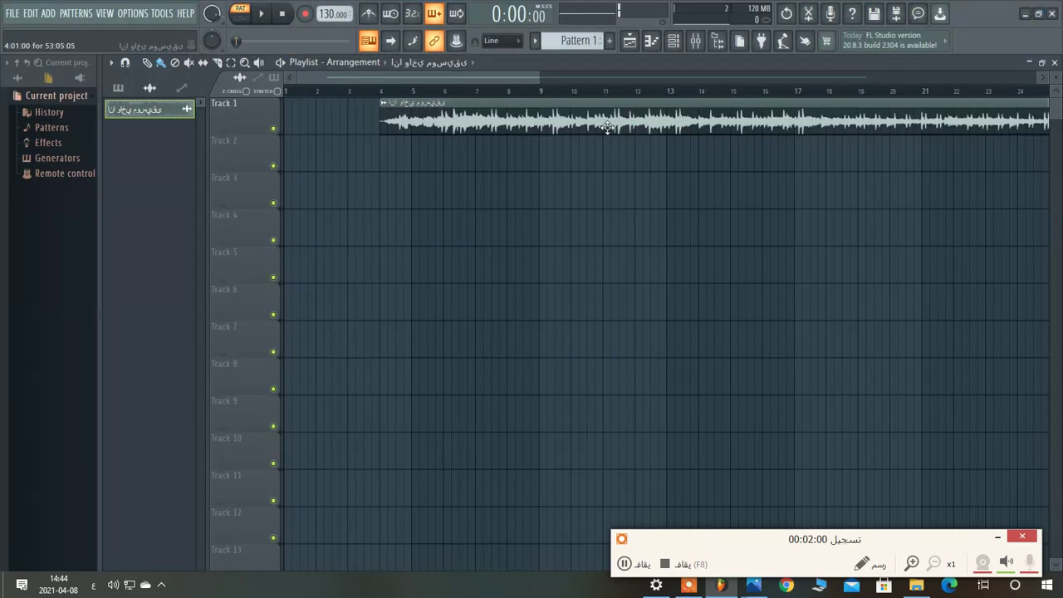
left_click_drag(607, 126, 451, 142)
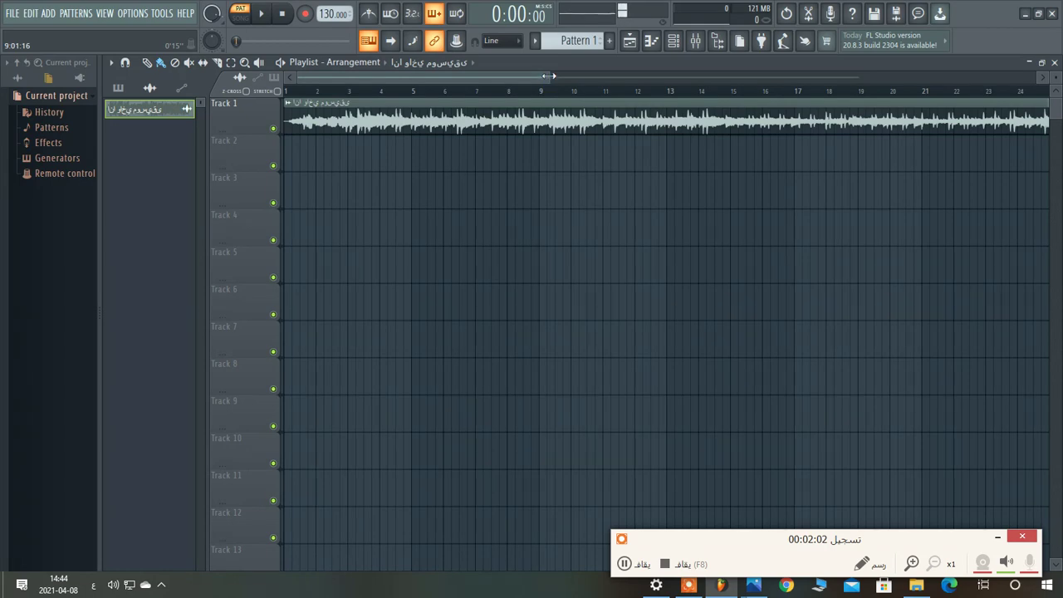
left_click_drag(549, 75, 590, 74)
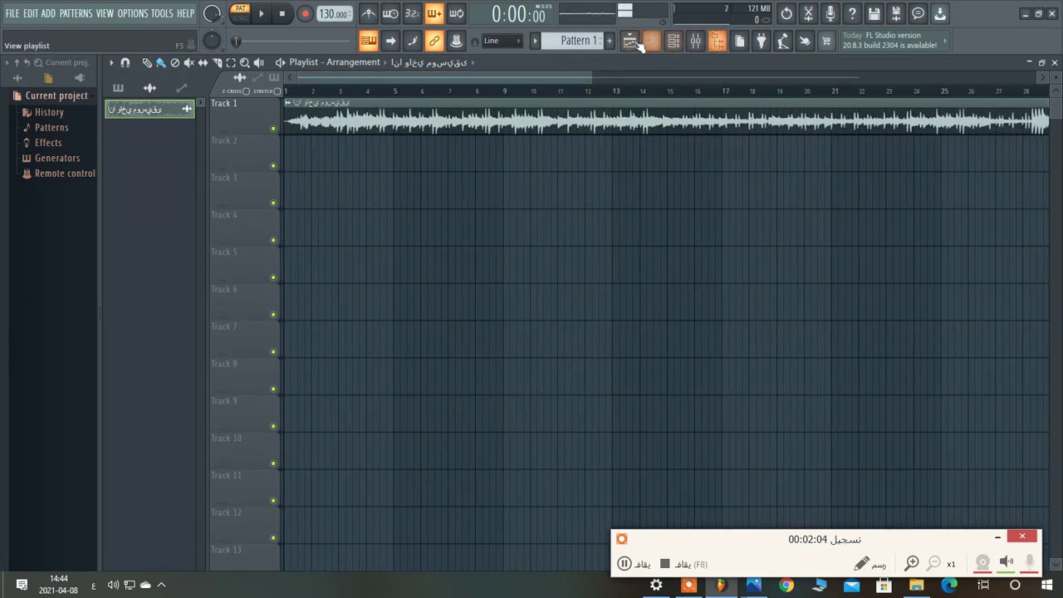
left_click(631, 42)
left_click(631, 42)
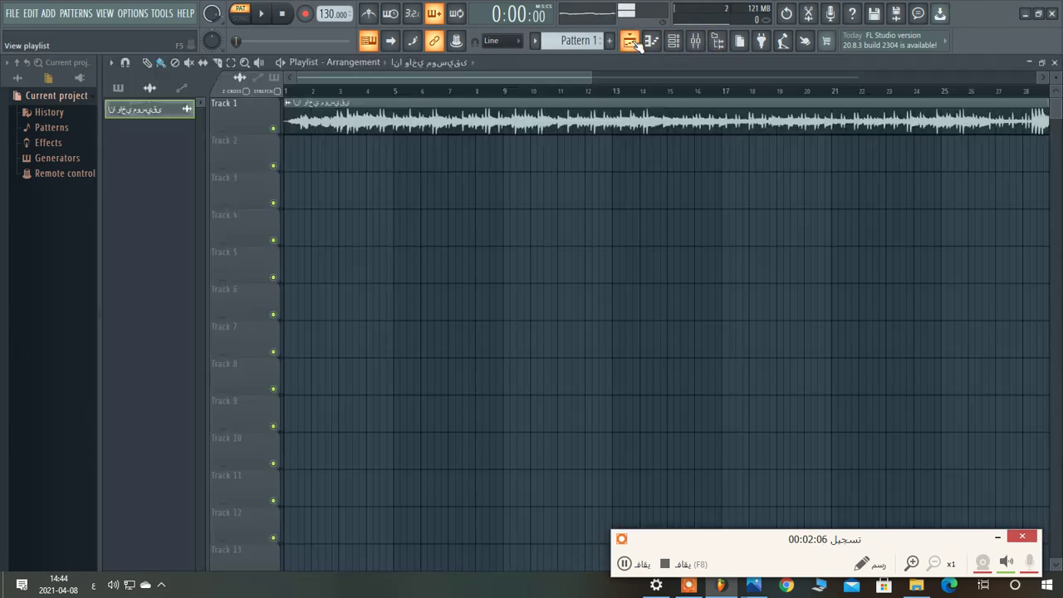
left_click(671, 42)
left_click(671, 41)
left_click(672, 42)
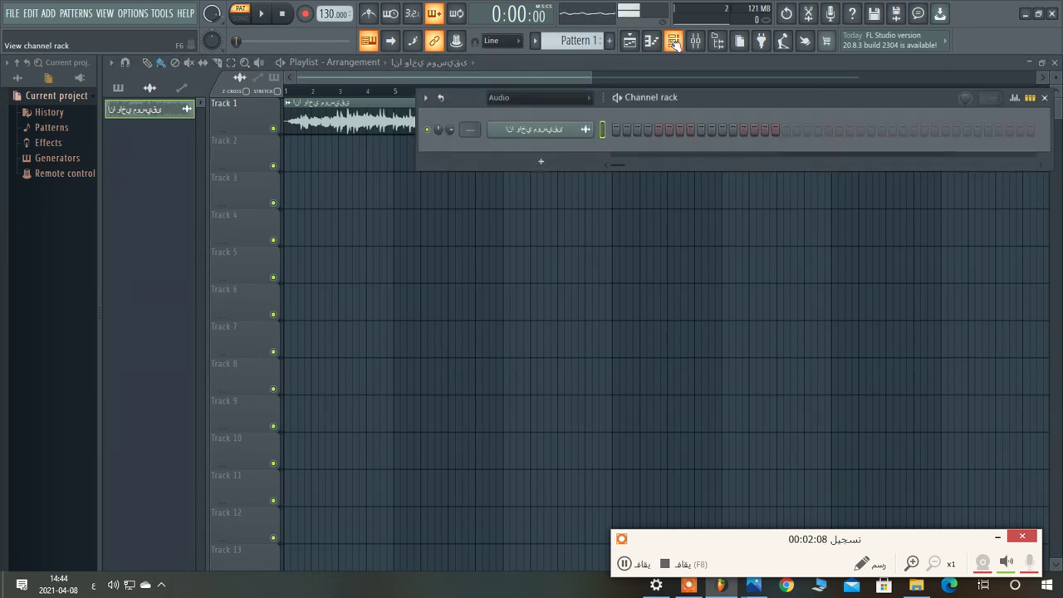
left_click(672, 41)
left_click(672, 41)
left_click(694, 42)
left_click(694, 42)
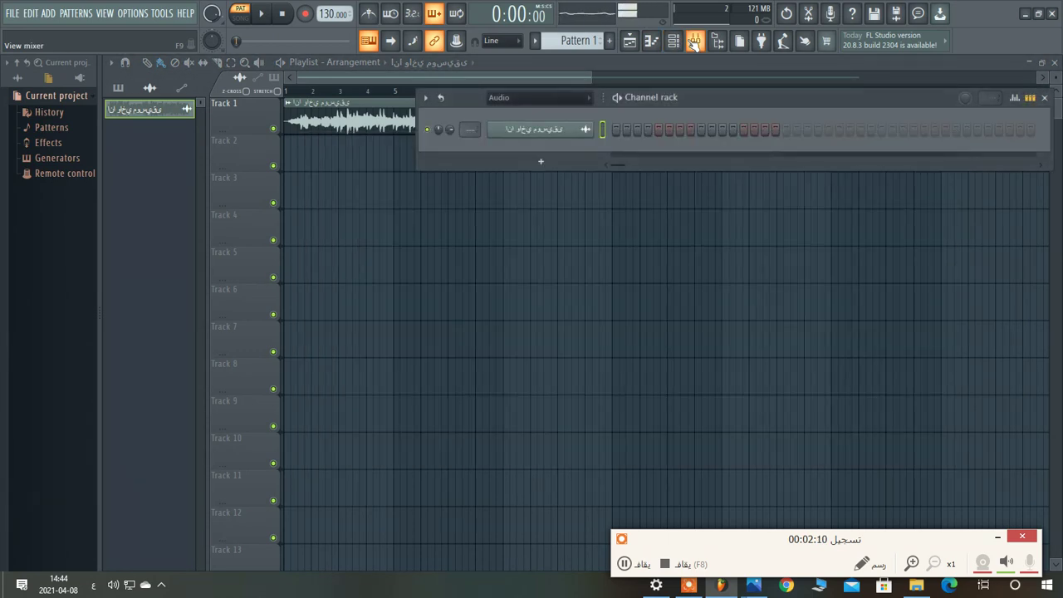
left_click(694, 42)
left_click(694, 41)
Play the music clip from the start in song mode with the whole clip in view, and pause playback
left_click(345, 73)
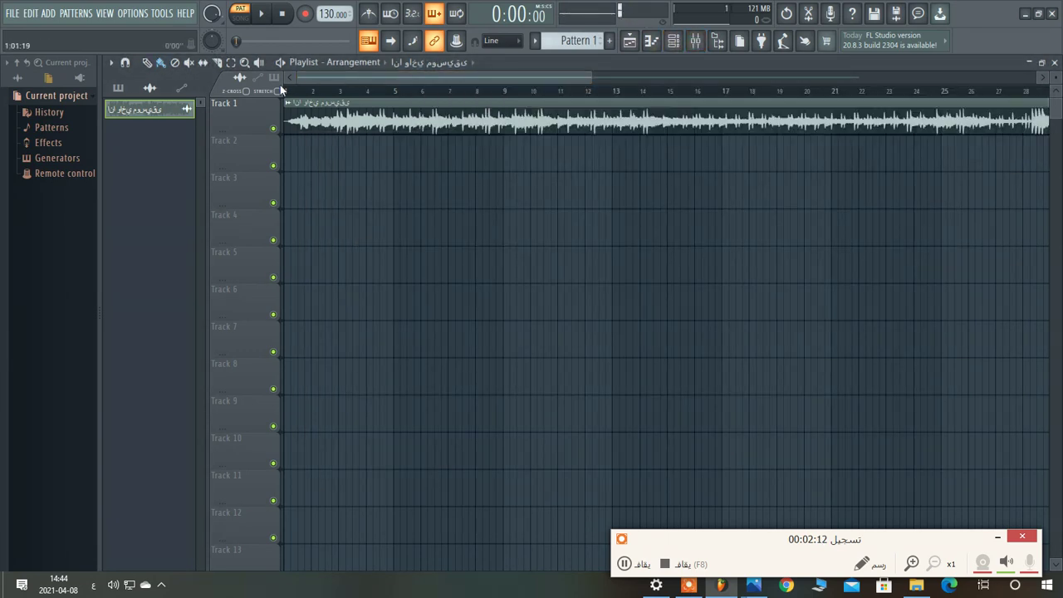
key("space")
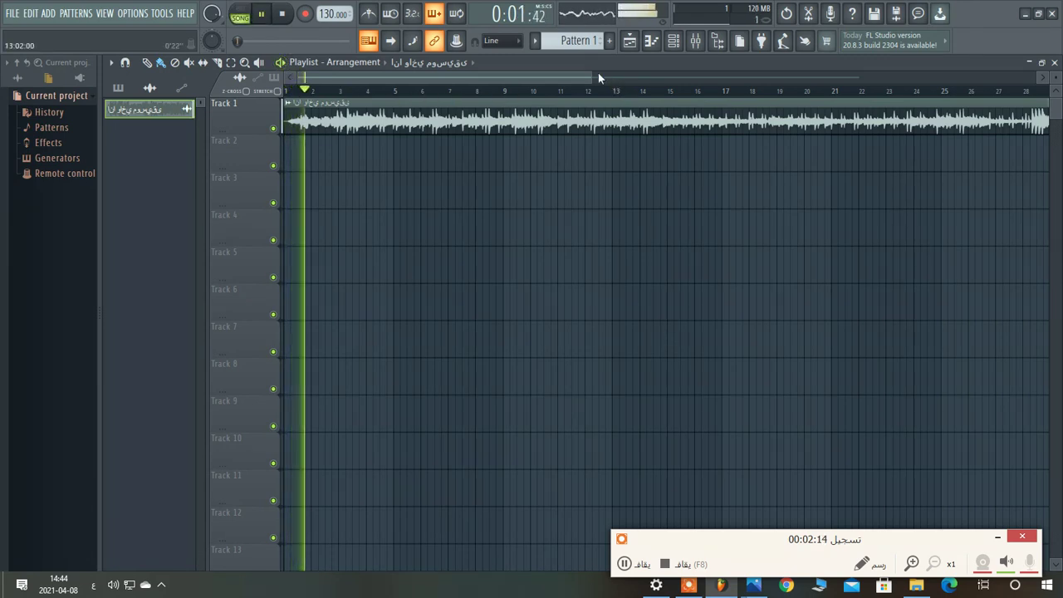
left_click_drag(598, 75, 870, 83)
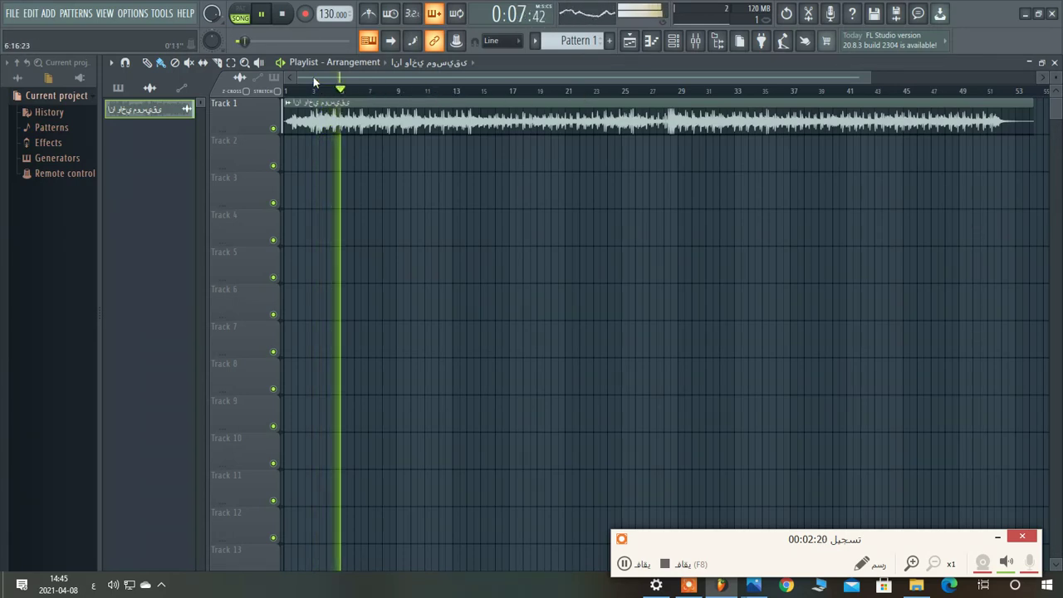
left_click(282, 65)
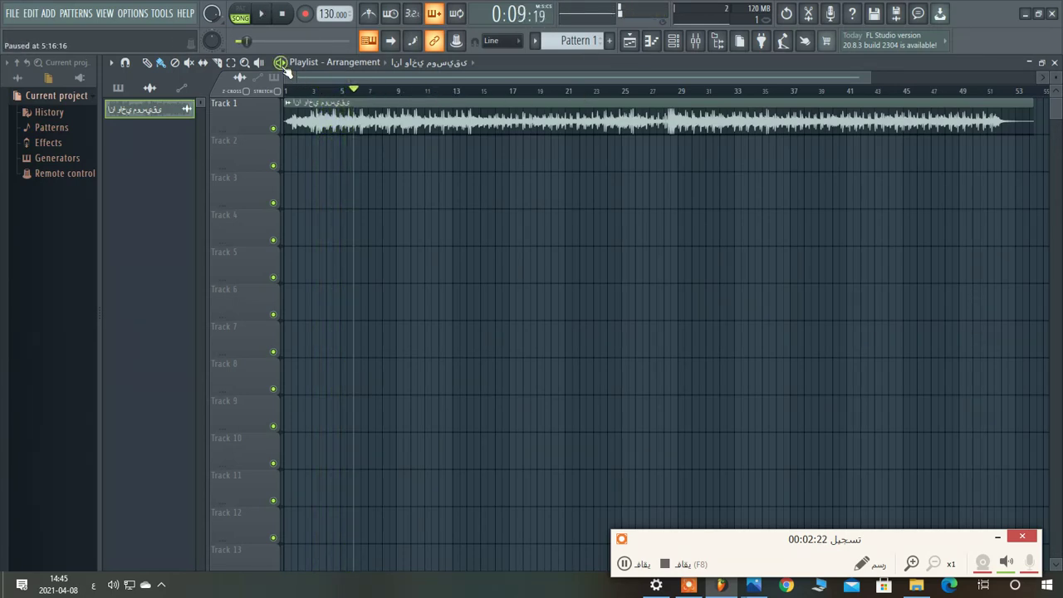
Lower the music clip's channel volume to 54% in the channel rack and start playback
left_click(673, 41)
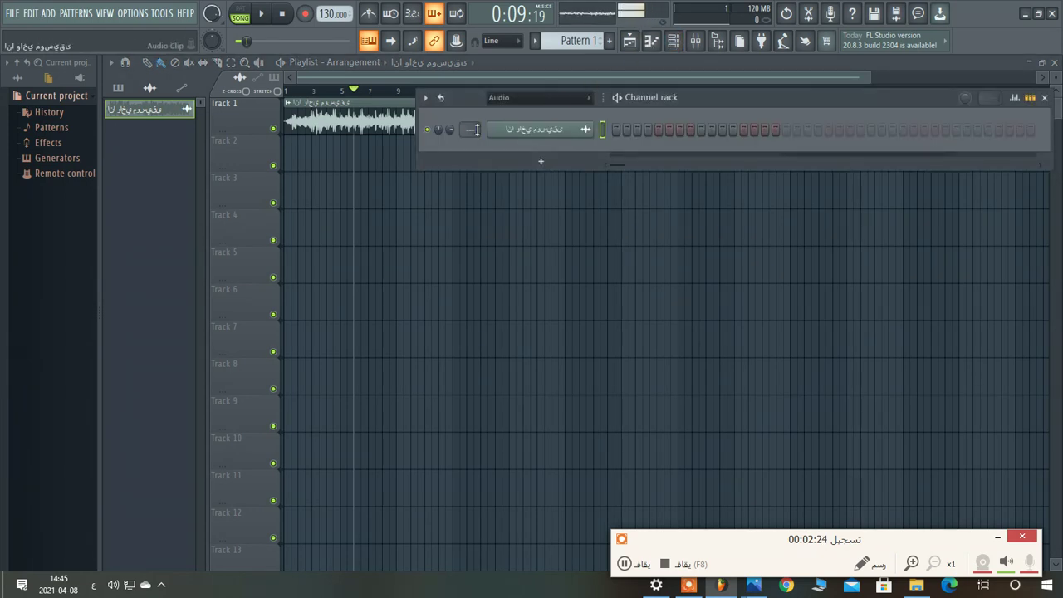
left_click_drag(449, 129, 449, 145)
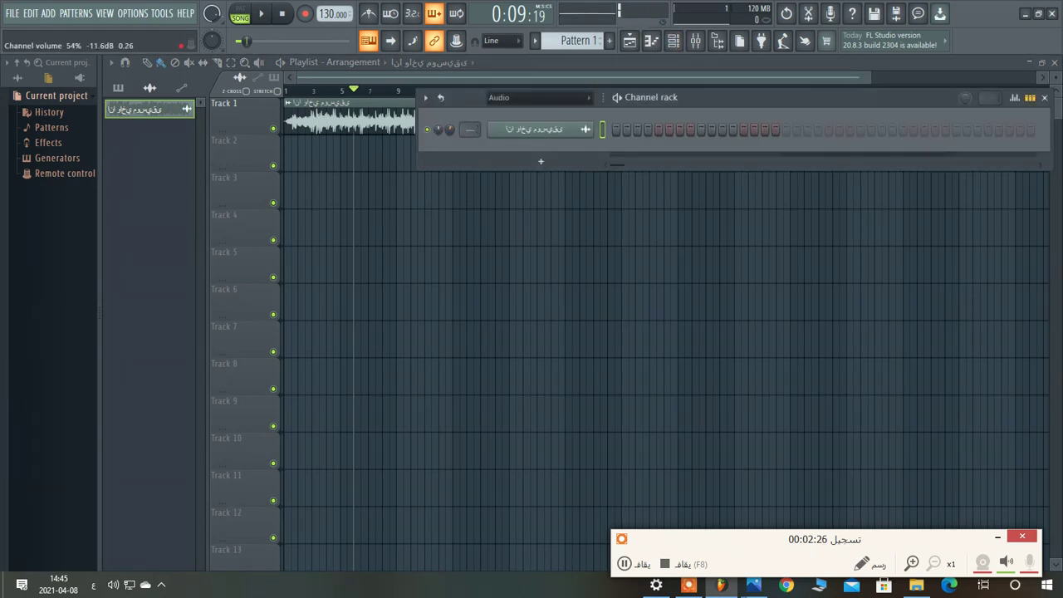
left_click(262, 14)
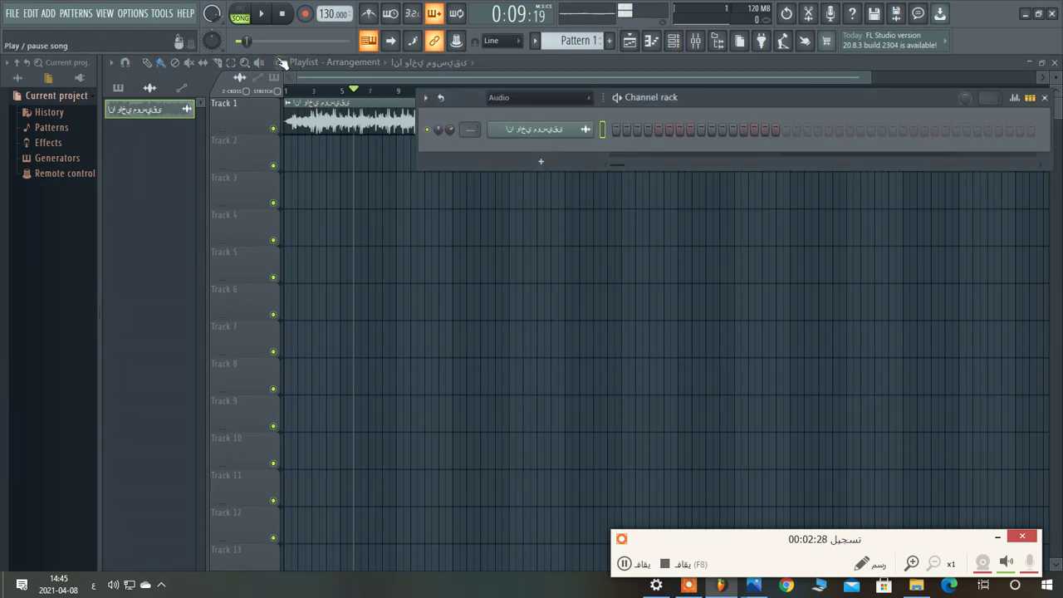
Play the music clip to check its channel volume by ear, and pause playback with the channel rack hidden
left_click(282, 63)
left_click(678, 43)
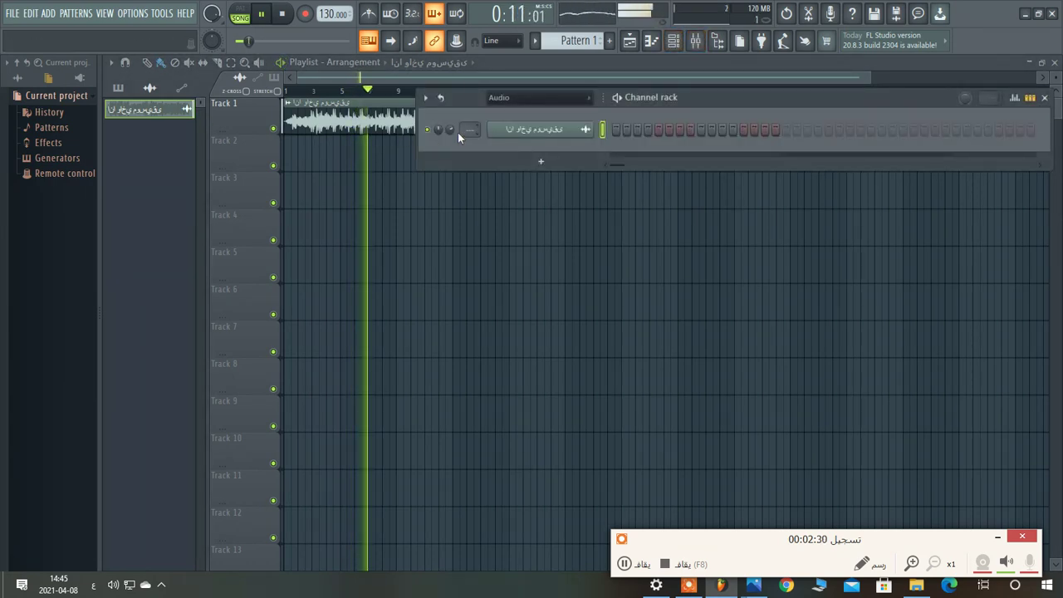
mouse_move(450, 128)
left_mouse_down()
mouse_move(450, 157)
mouse_move(450, 129)
left_mouse_up()
left_click(367, 65)
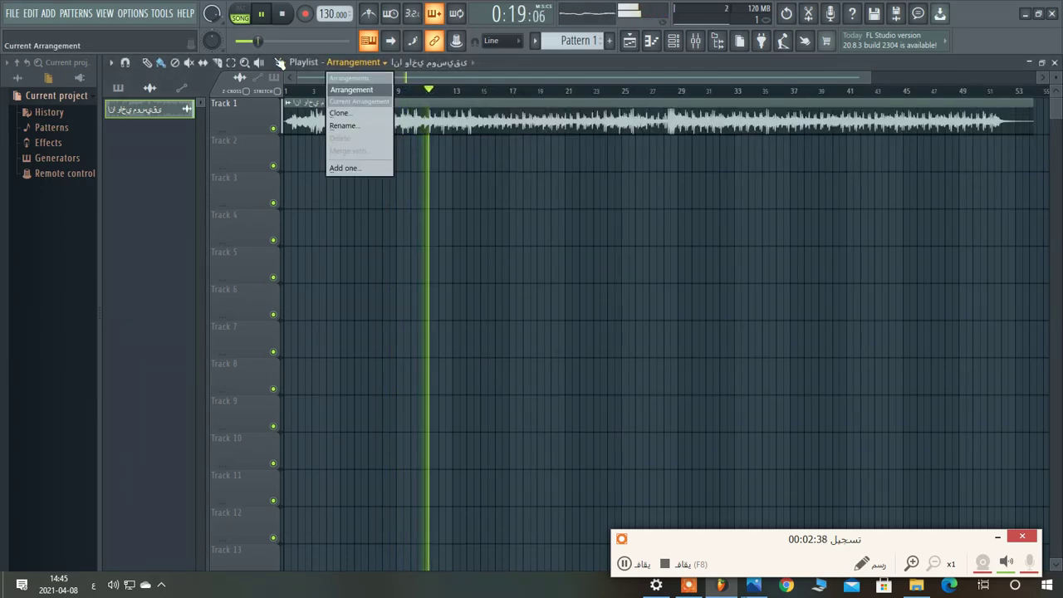
key("space")
left_click(683, 45)
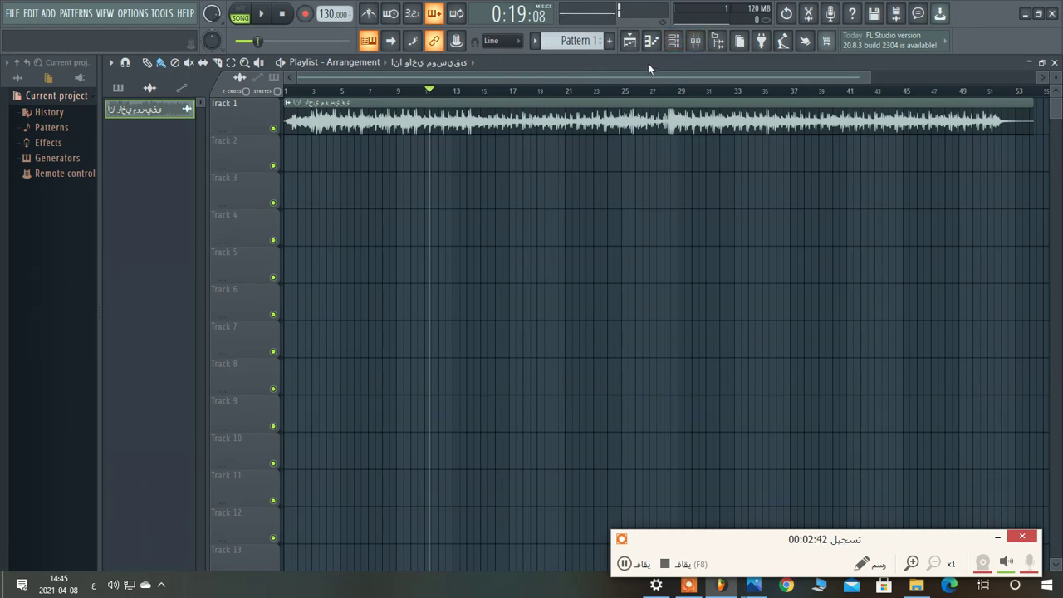
Open the mixer and examine the audio input and effect slots of several insert tracks and the Master track
left_click(697, 41)
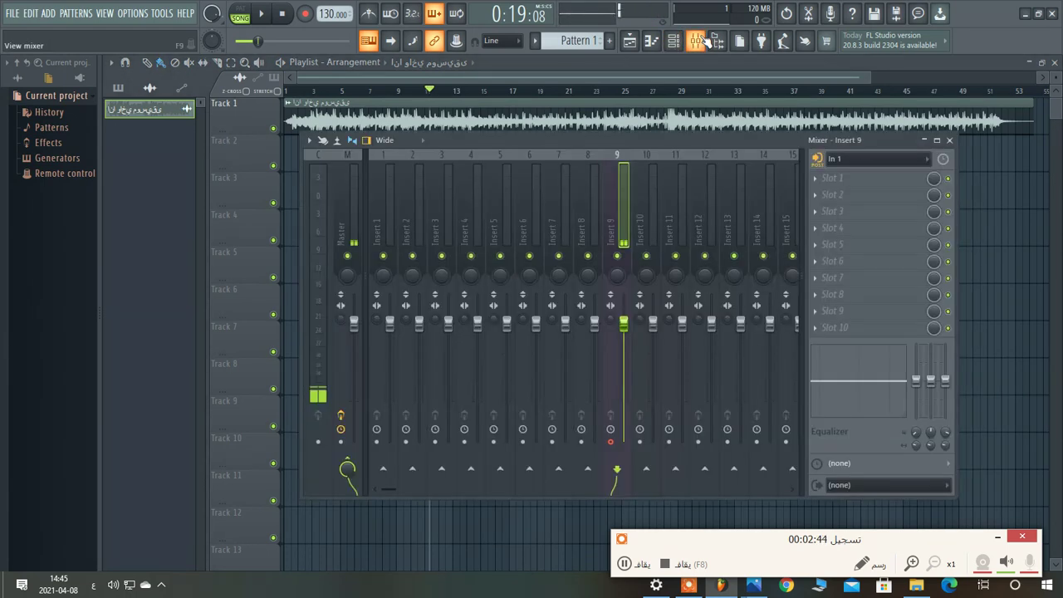
left_click(536, 204)
left_click(469, 200)
left_click(442, 204)
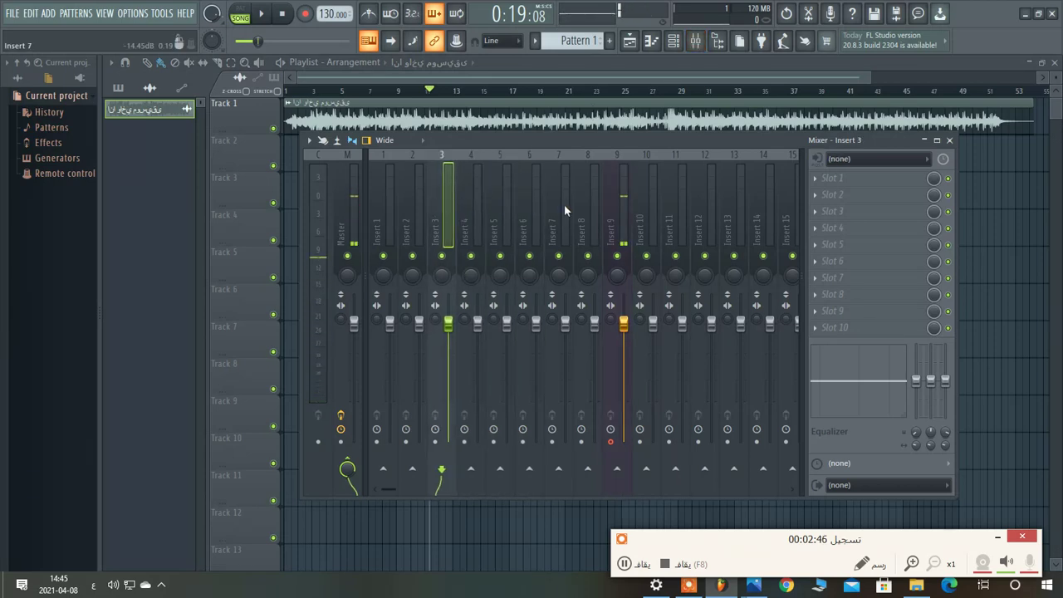
left_click(533, 204)
left_click(415, 201)
left_click(516, 202)
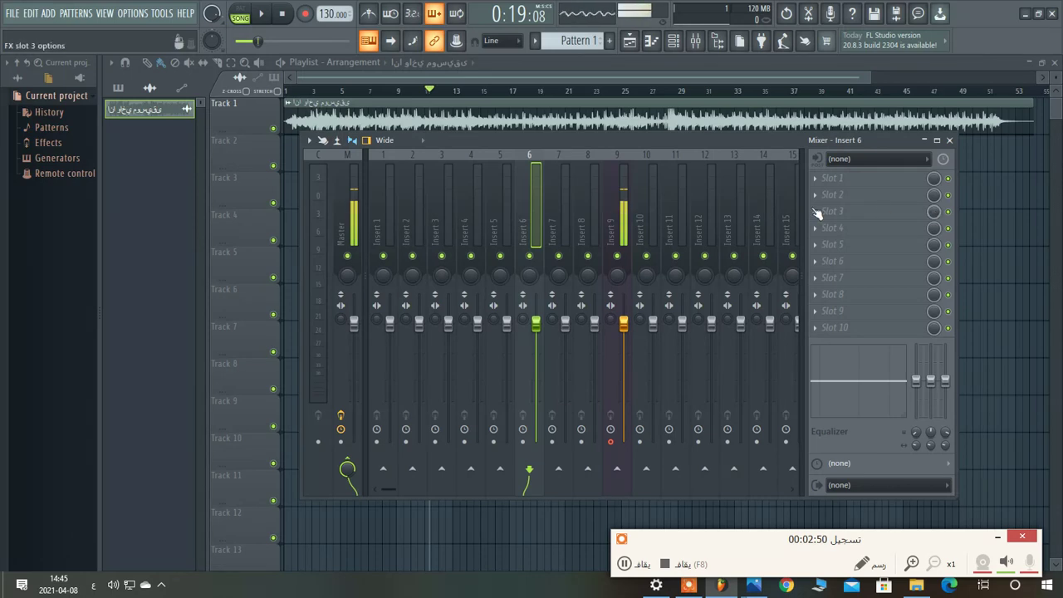
left_click(349, 208)
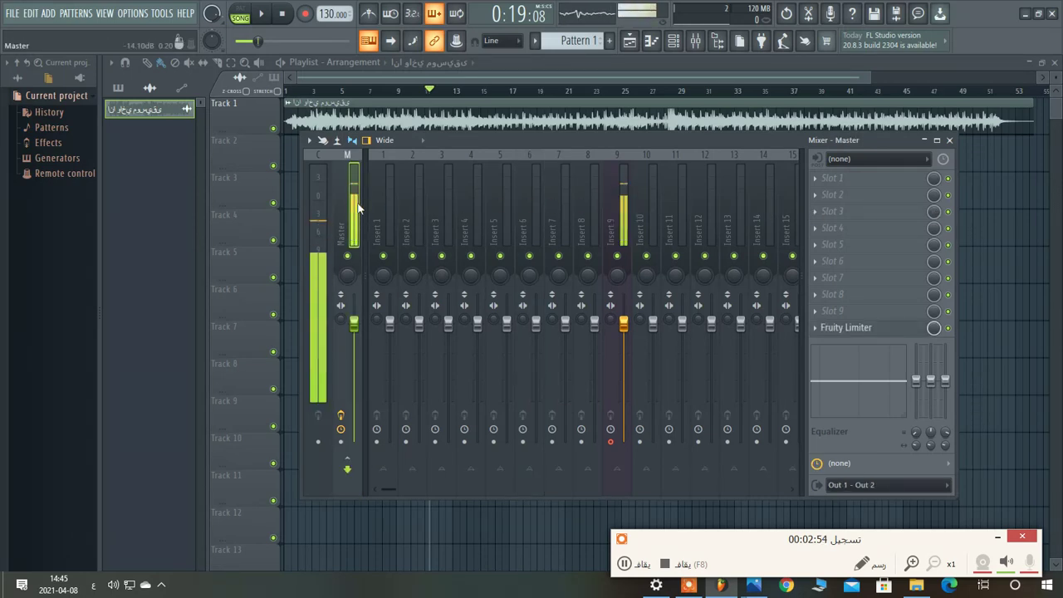
left_click(404, 208)
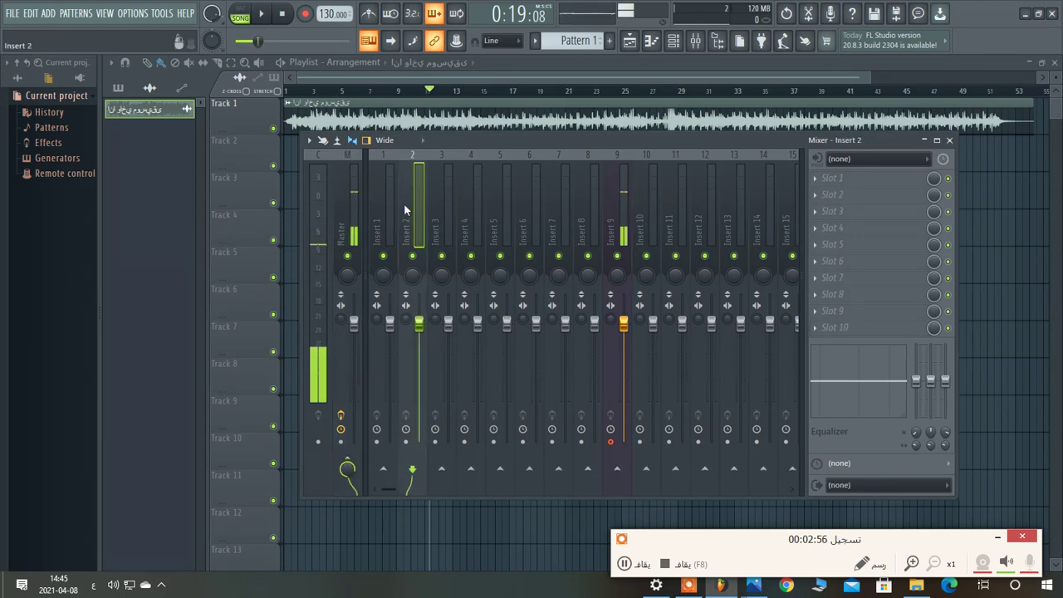
Assign the mono input In 1 as the audio input source of mixer track Insert 3
left_click(498, 208)
left_click(446, 208)
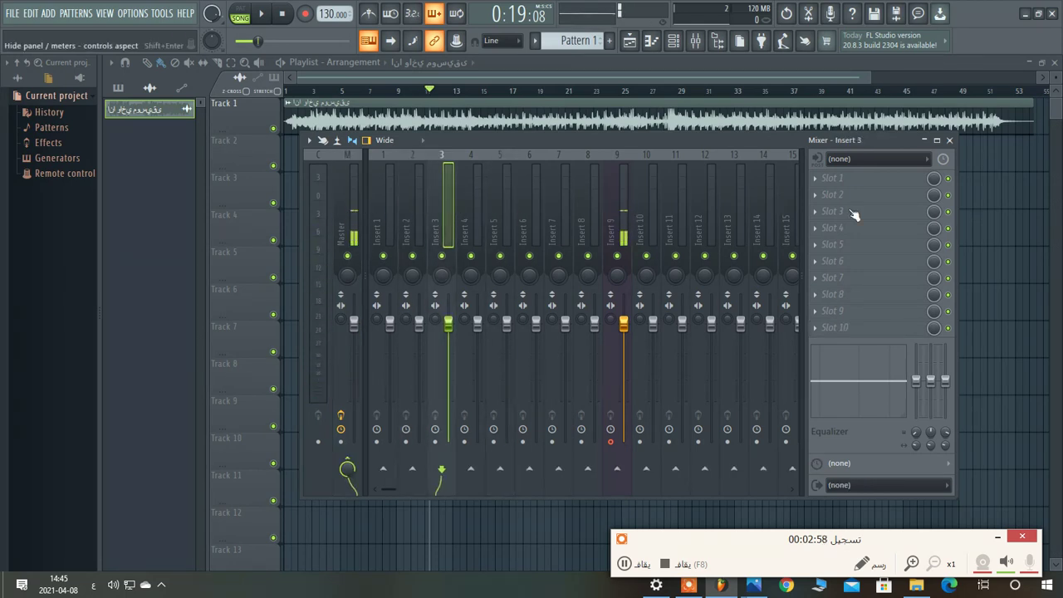
left_click(847, 164)
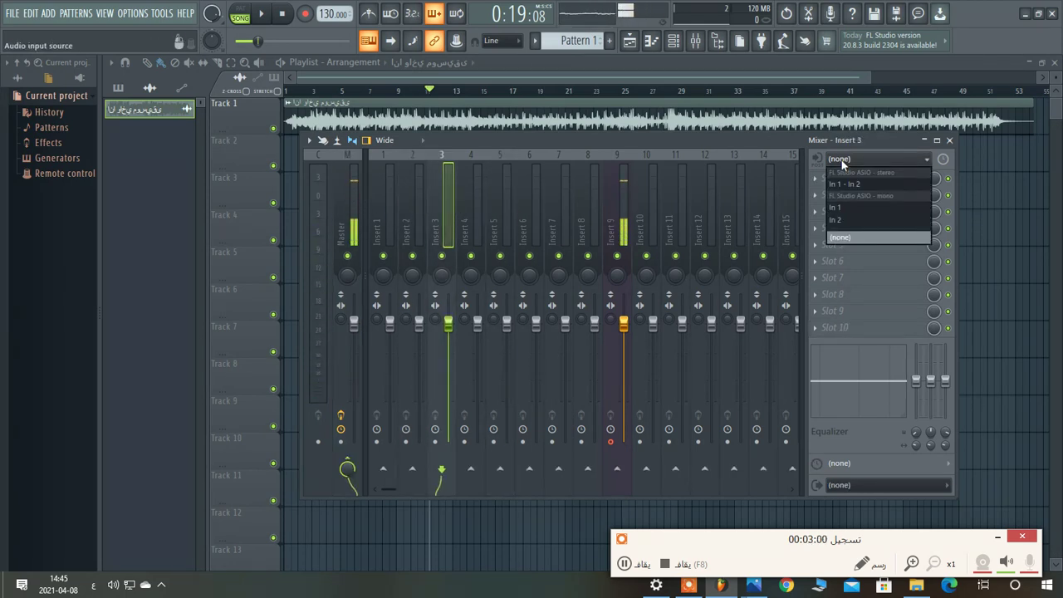
left_click(834, 209)
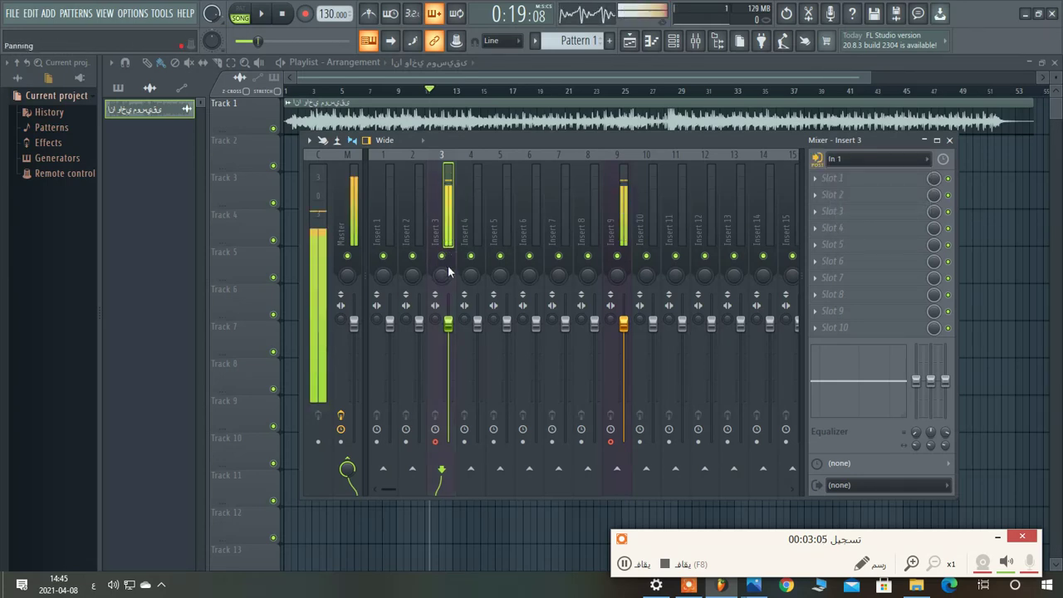
Set the audio input of mixer track Insert 9 to (none) and reselect Insert 3
left_click(625, 217)
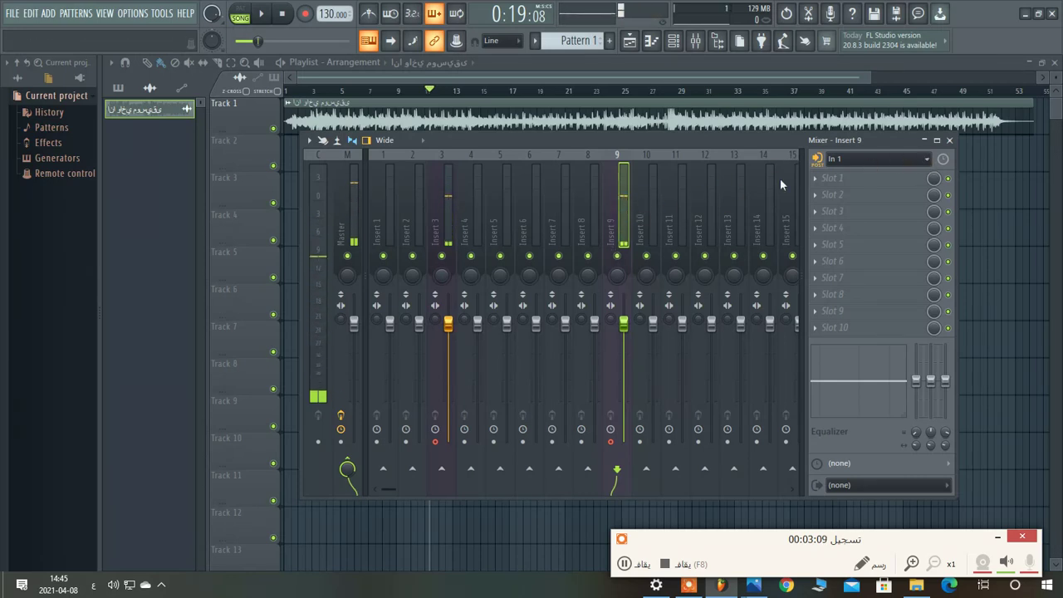
left_click(872, 156)
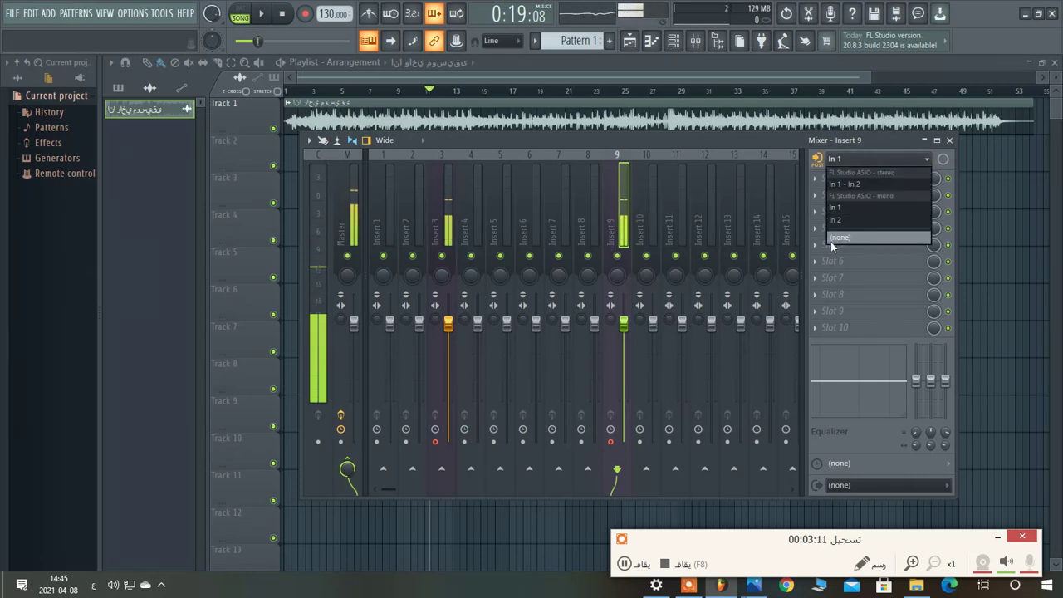
left_click(830, 238)
left_click(449, 218)
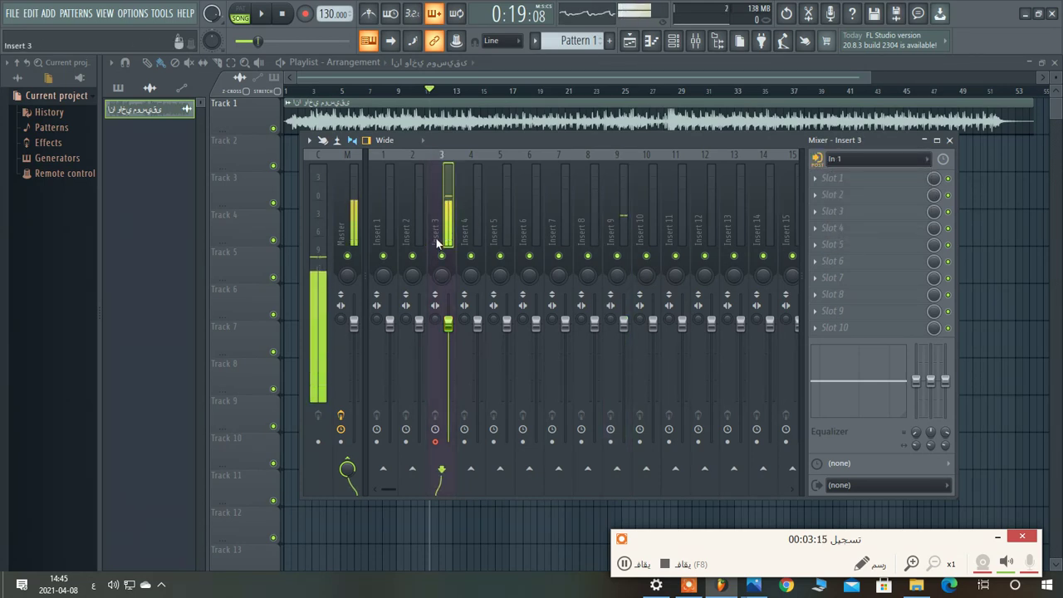
left_click_drag(549, 140, 557, 140)
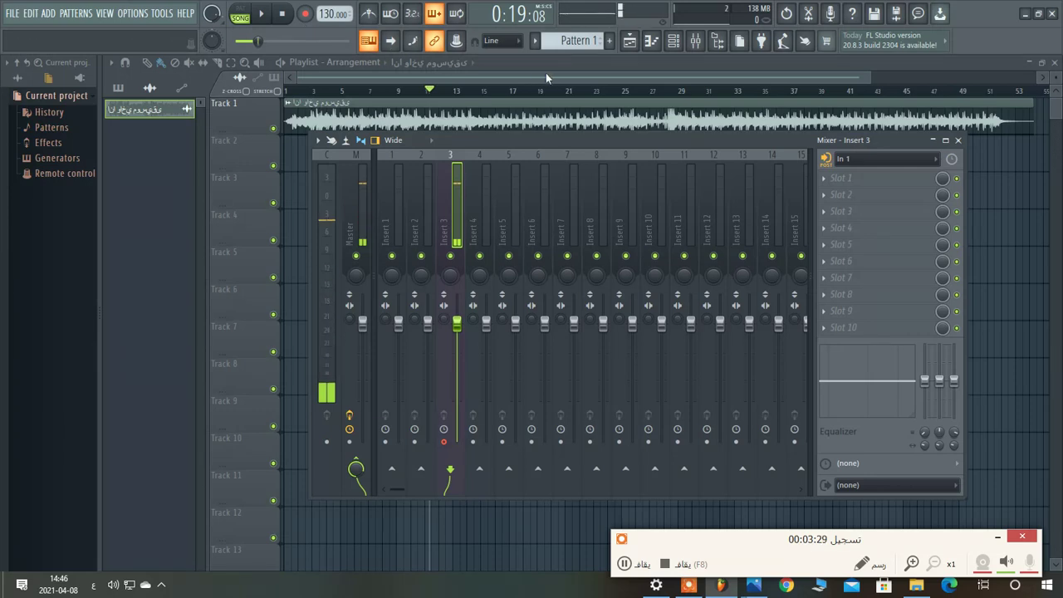
Load the Edison plugin into effect slot 1 of mixer track Insert 3
left_click(830, 182)
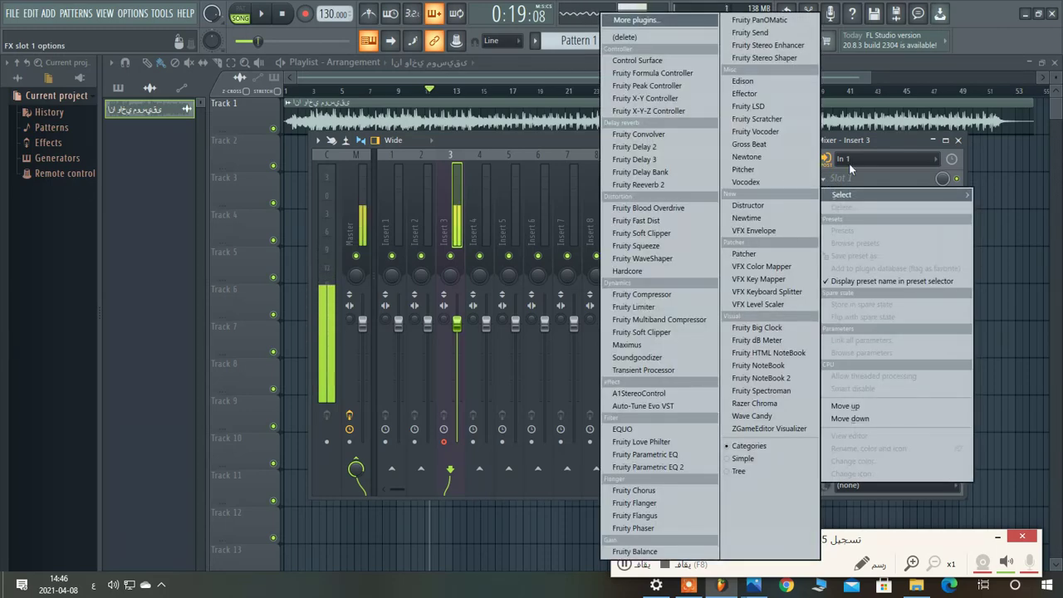
left_click(446, 192)
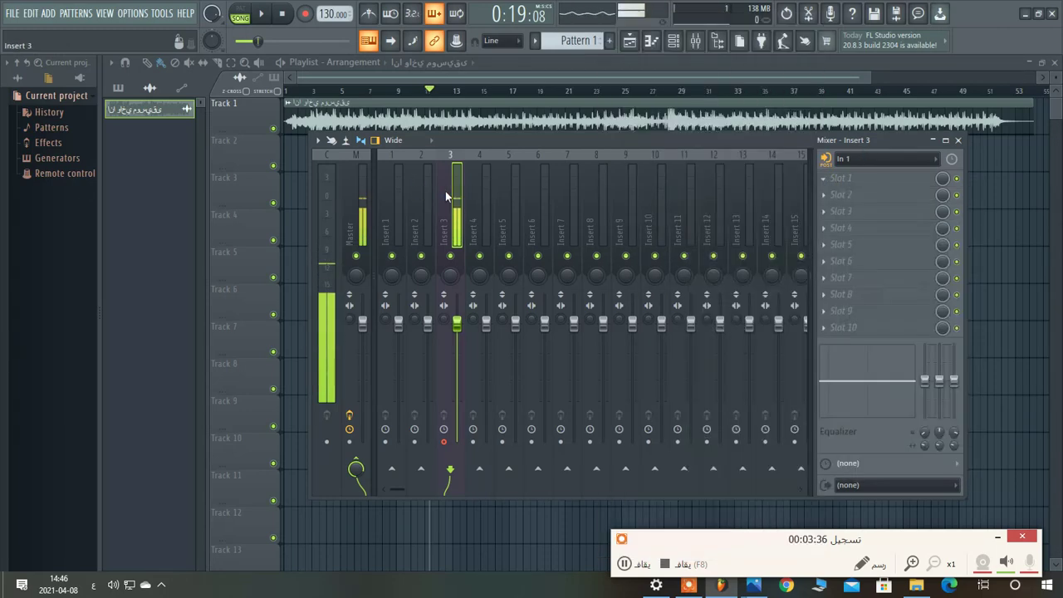
left_click(833, 179)
left_click(748, 81)
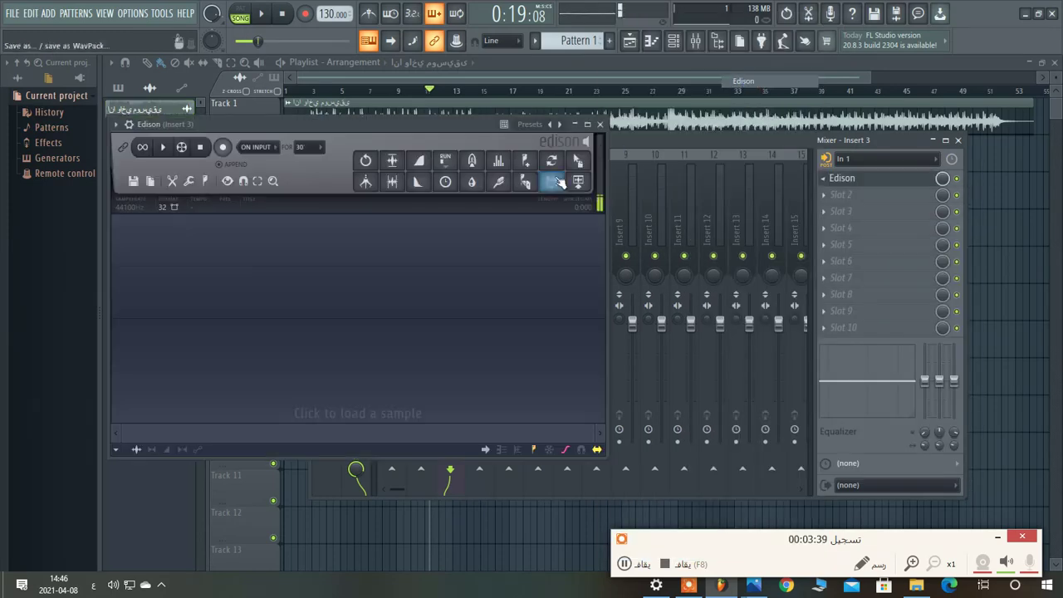
Restore and narrow the playlist window, and arrange the mixer and Edison windows beside it
left_click_drag(439, 122, 628, 168)
left_click_drag(679, 140, 752, 142)
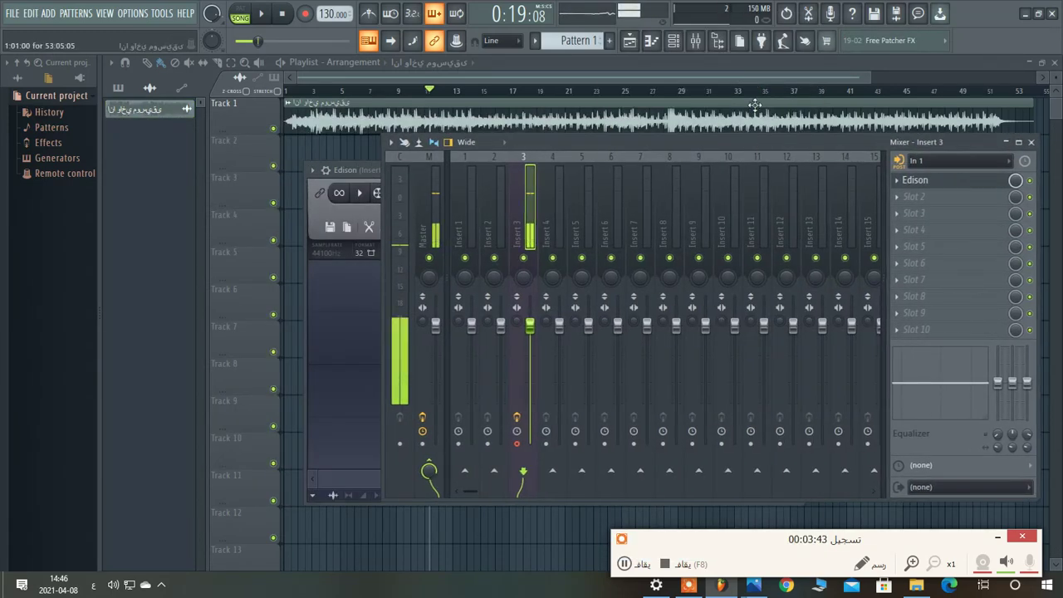
double_click(715, 63)
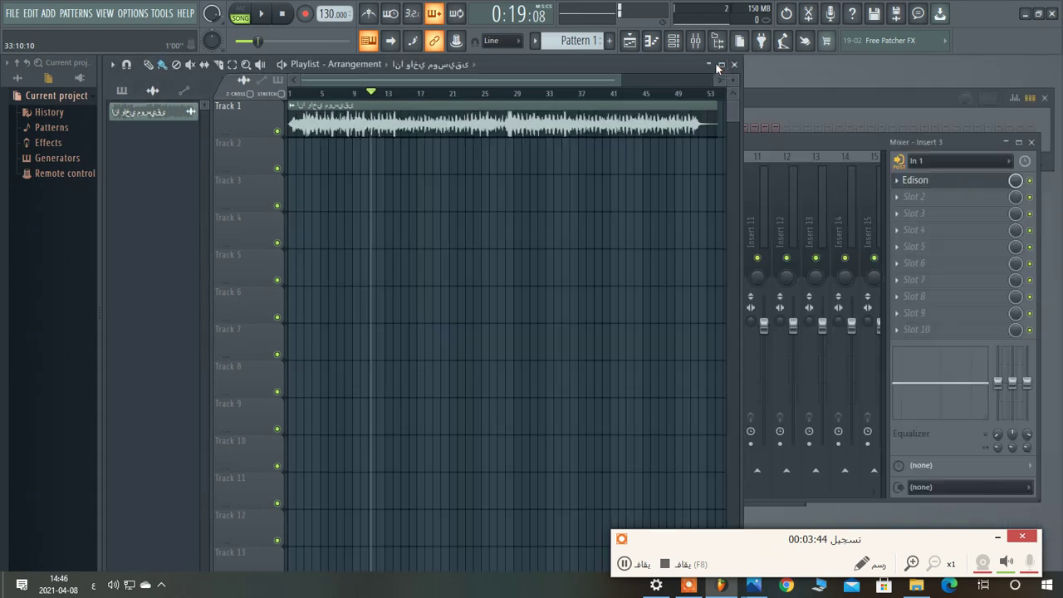
left_click(957, 184)
left_click_drag(655, 172, 1028, 158)
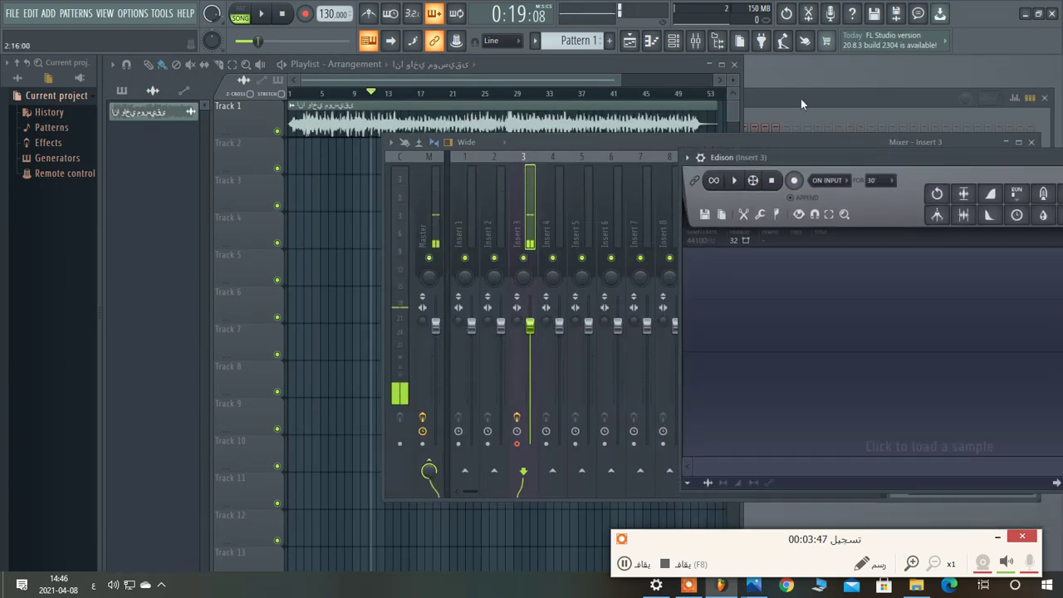
left_click_drag(742, 107, 598, 106)
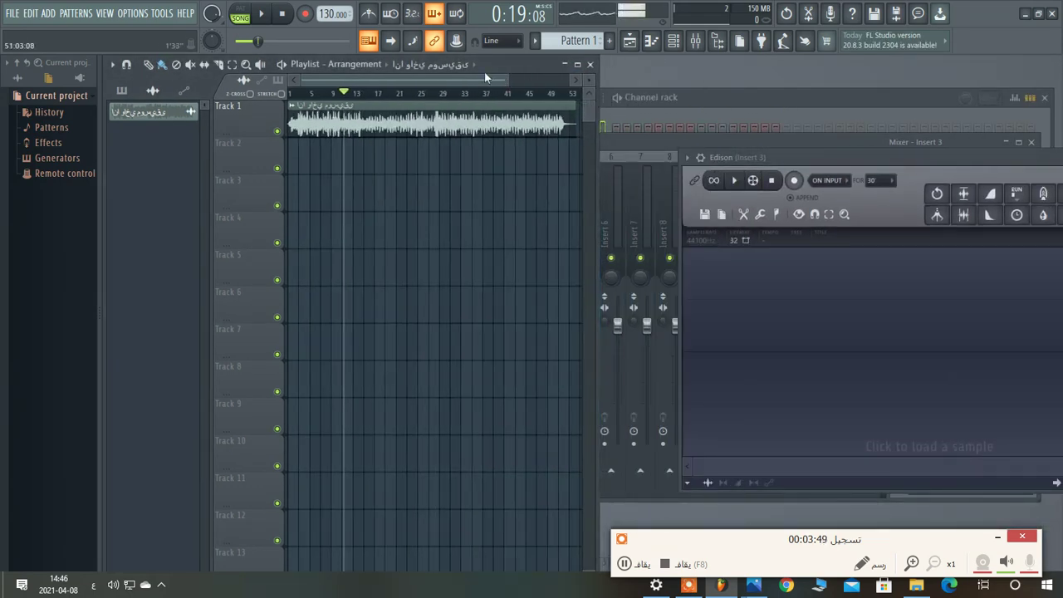
Record the voice in Edison while the song plays from the start, and stop playback and recording
left_click_drag(308, 94, 267, 106)
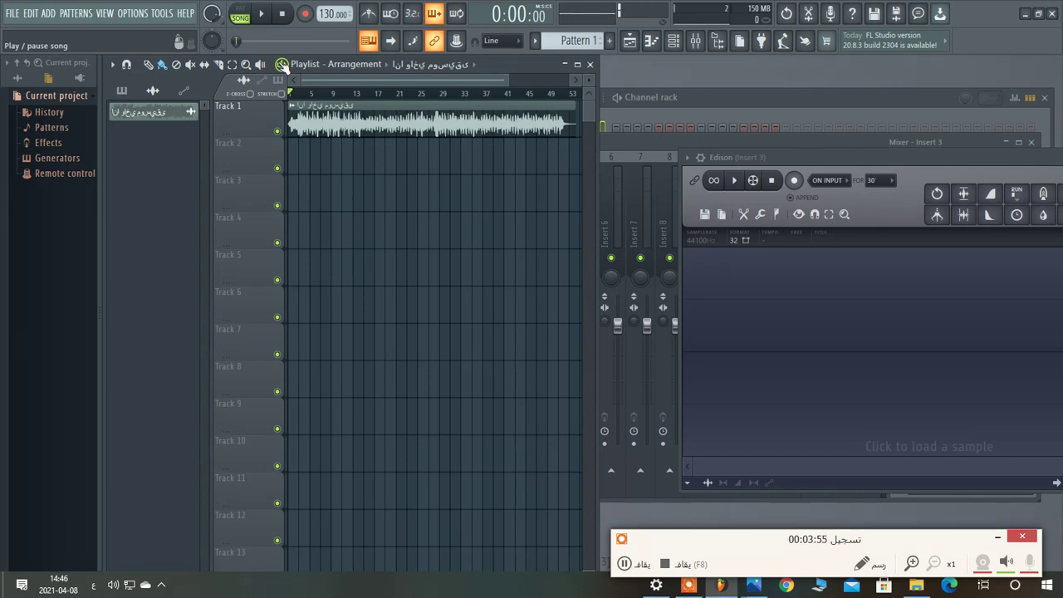
key("space")
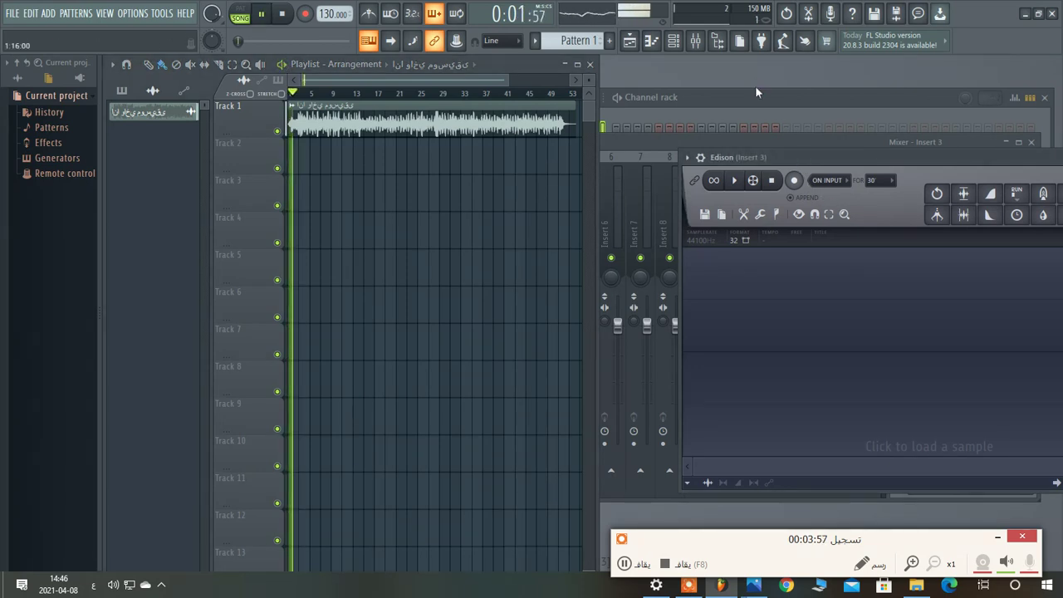
left_click(794, 180)
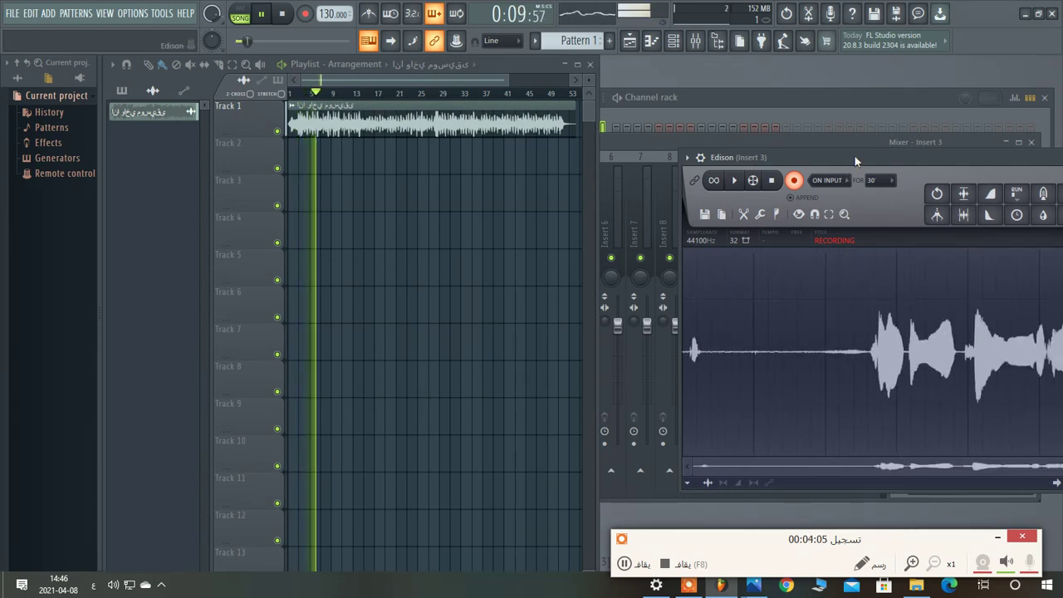
left_click_drag(855, 156, 671, 160)
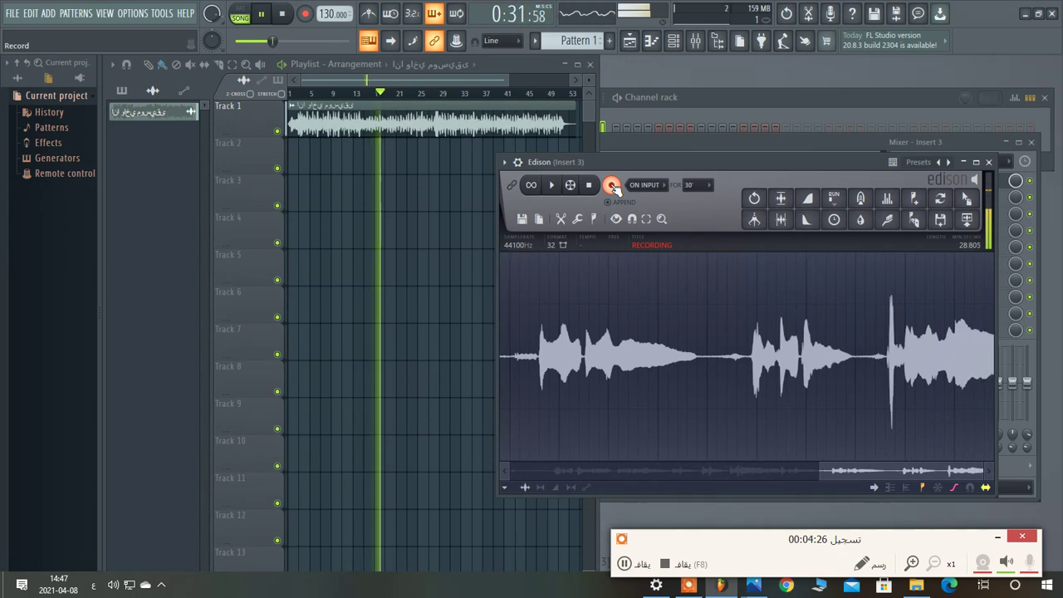
left_click(380, 82)
key("space")
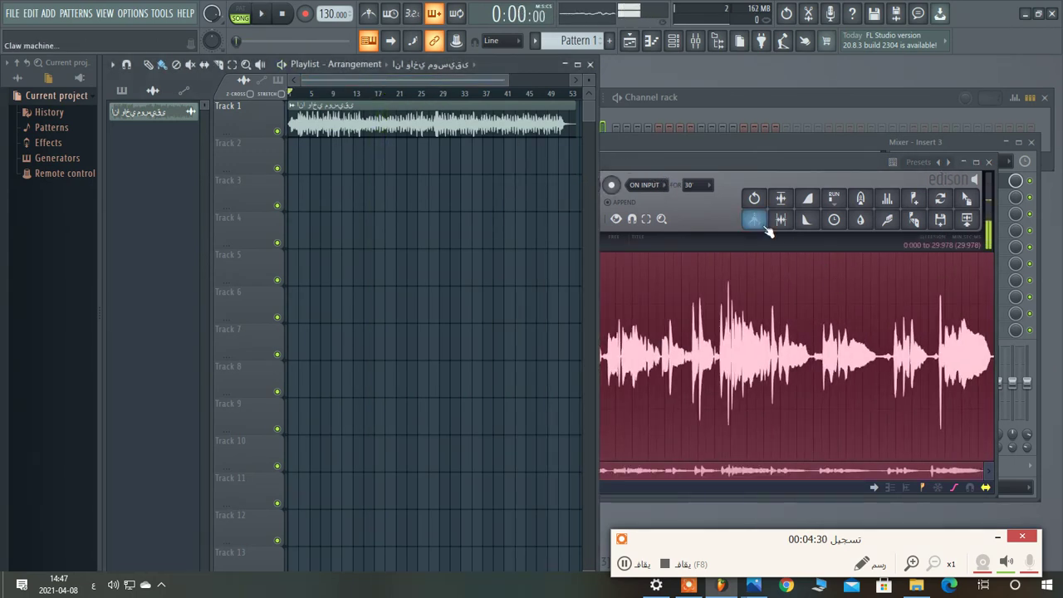
Delete the recorded audio from Edison and load the desktop audio file "انا واخي_2" in its place
left_click(793, 286)
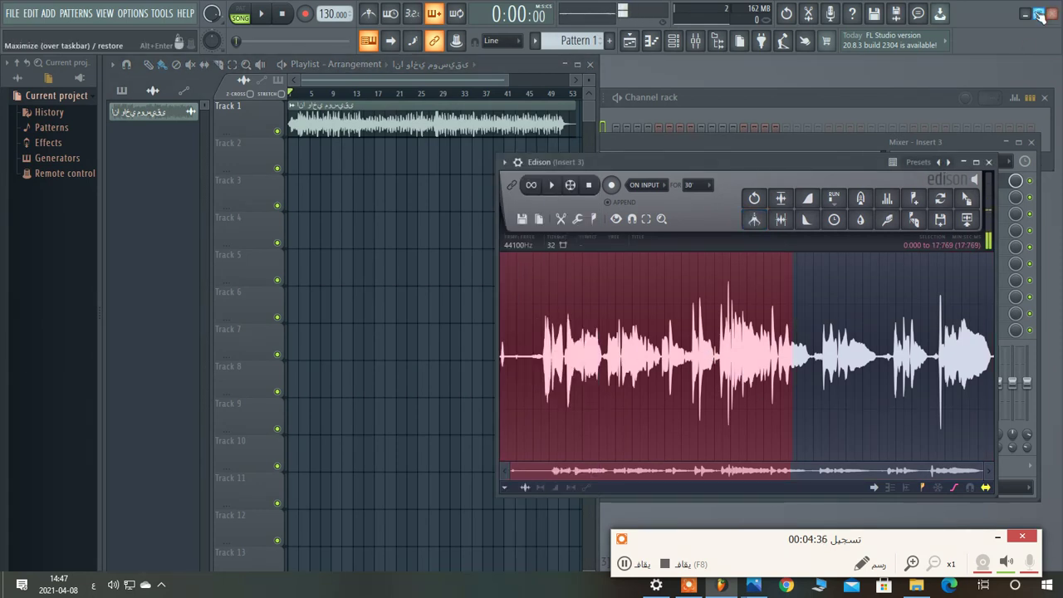
double_click(980, 16)
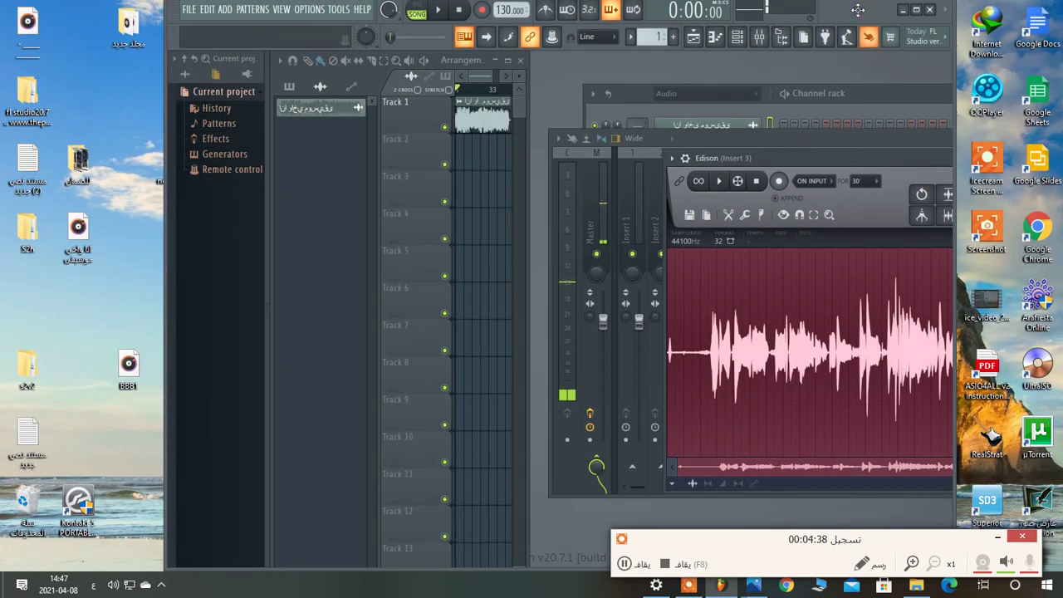
left_click_drag(857, 10, 713, 10)
key("Delete")
key("Delete")
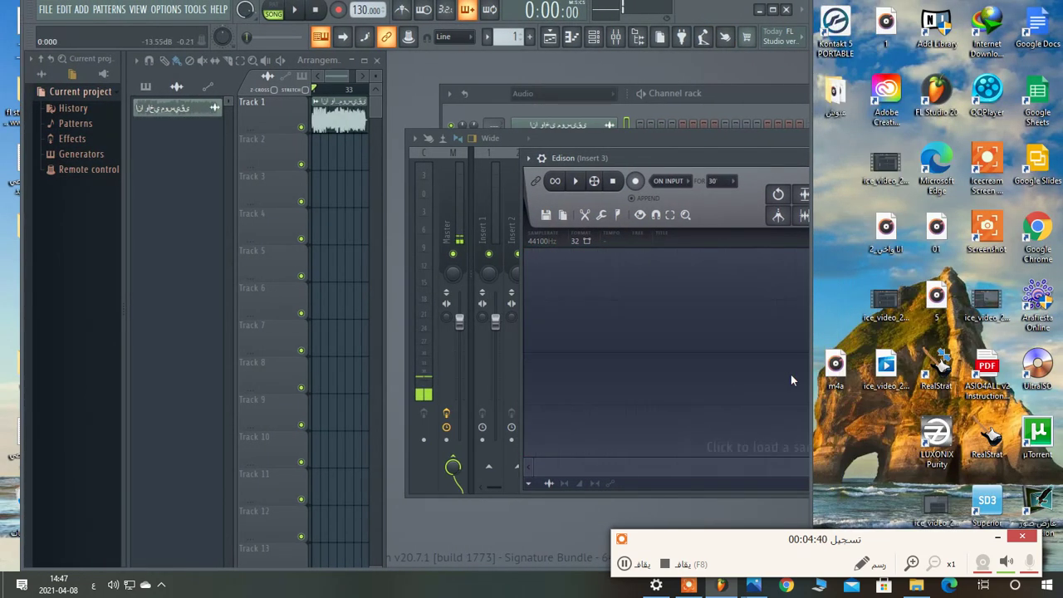
left_click_drag(874, 233, 671, 314)
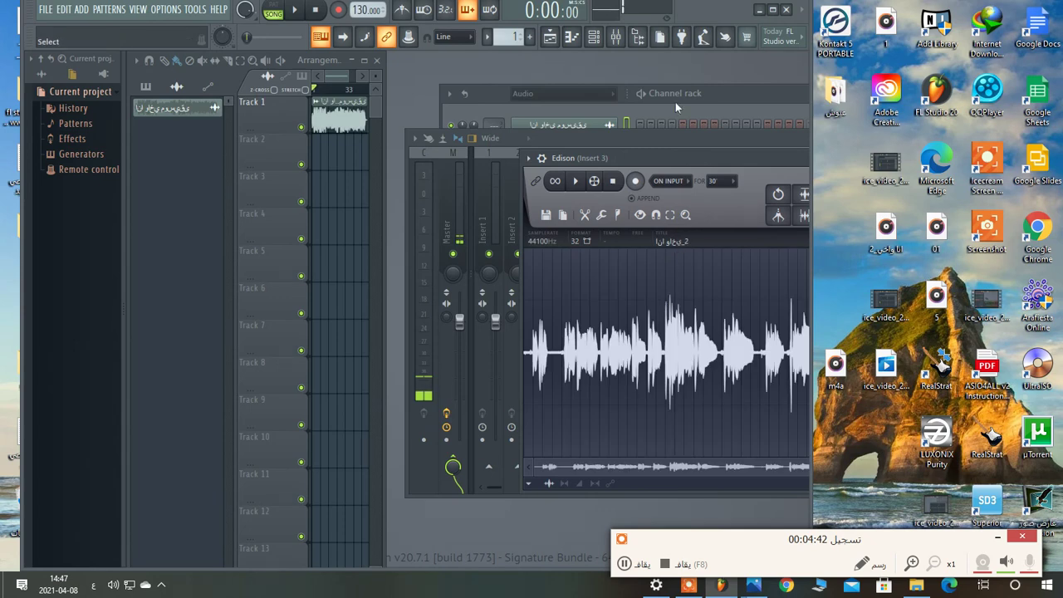
left_click(772, 10)
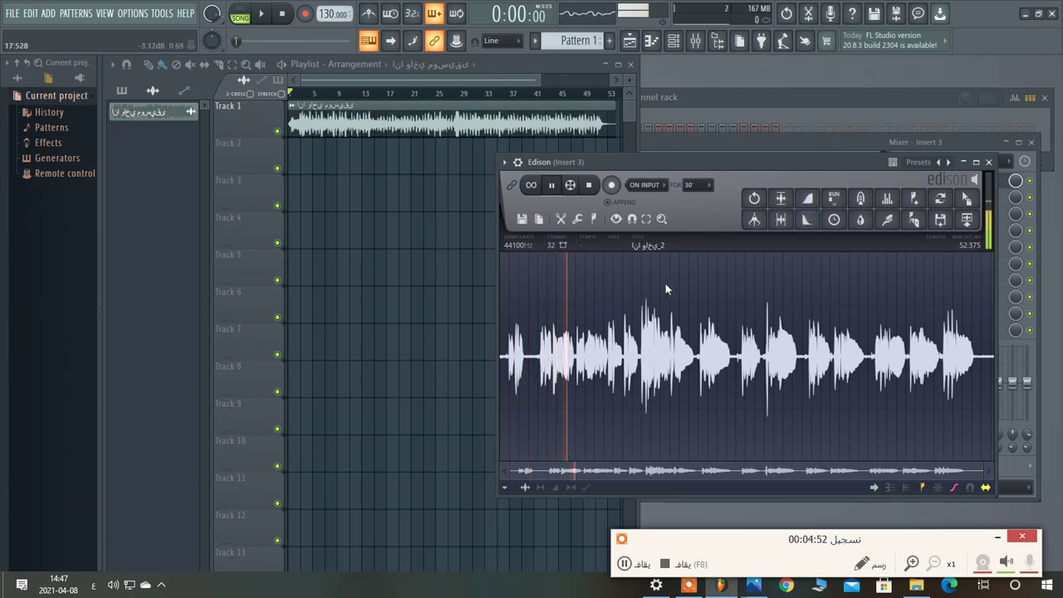
Select the silent passage from 2.944 to 3.709 seconds in Edison and acquire a noise profile from it
left_click_drag(651, 169, 631, 169)
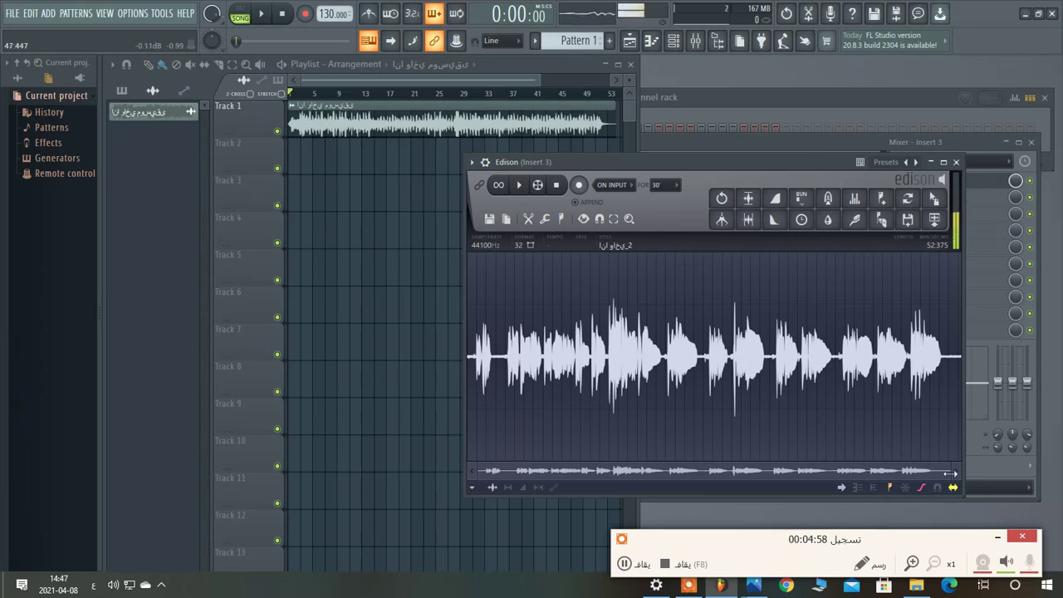
left_click_drag(951, 469, 748, 470)
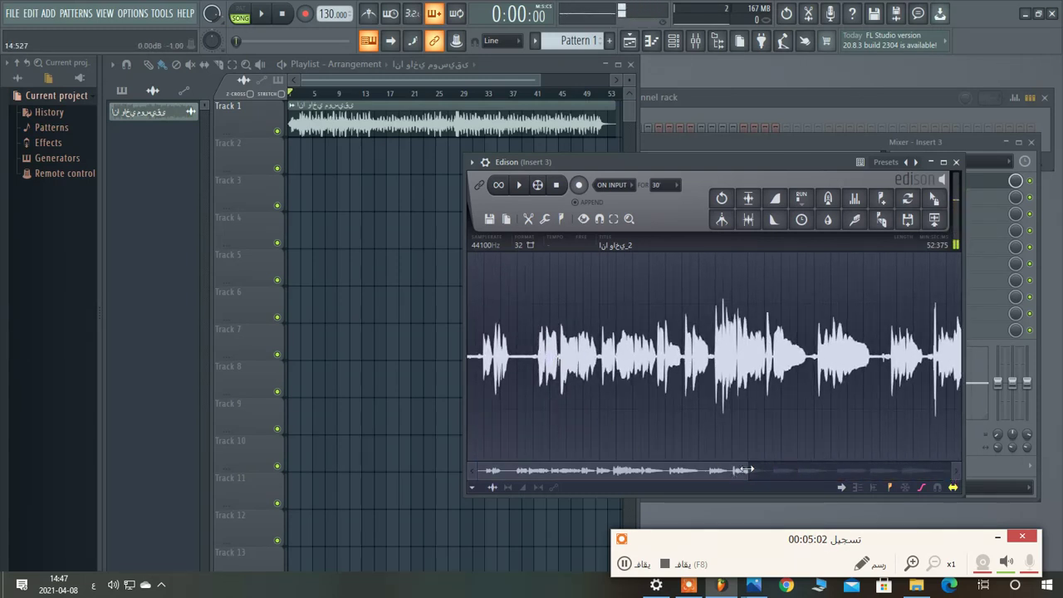
left_click_drag(745, 470, 584, 470)
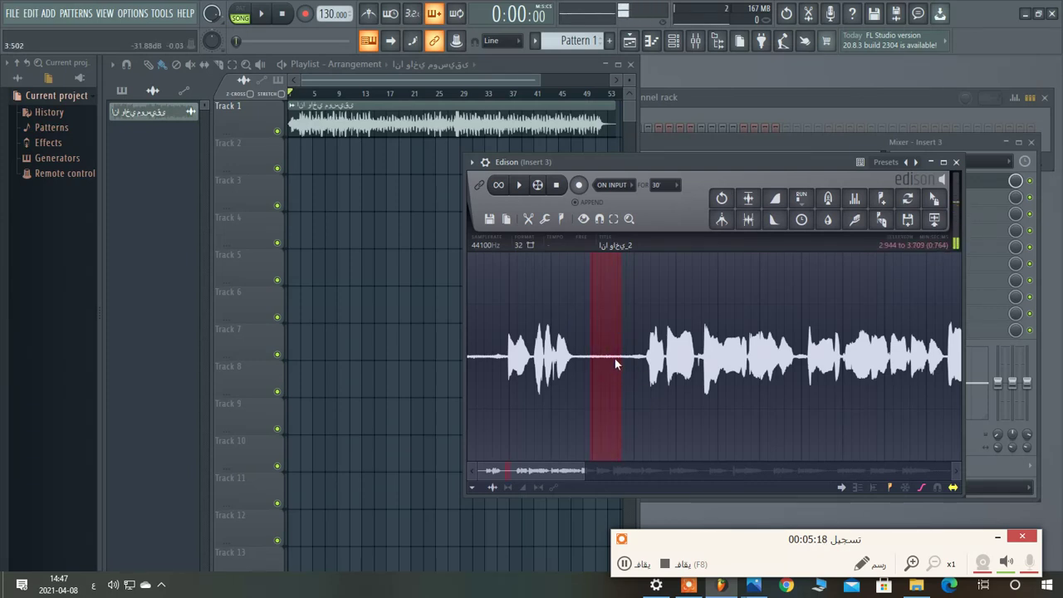
left_click(855, 218)
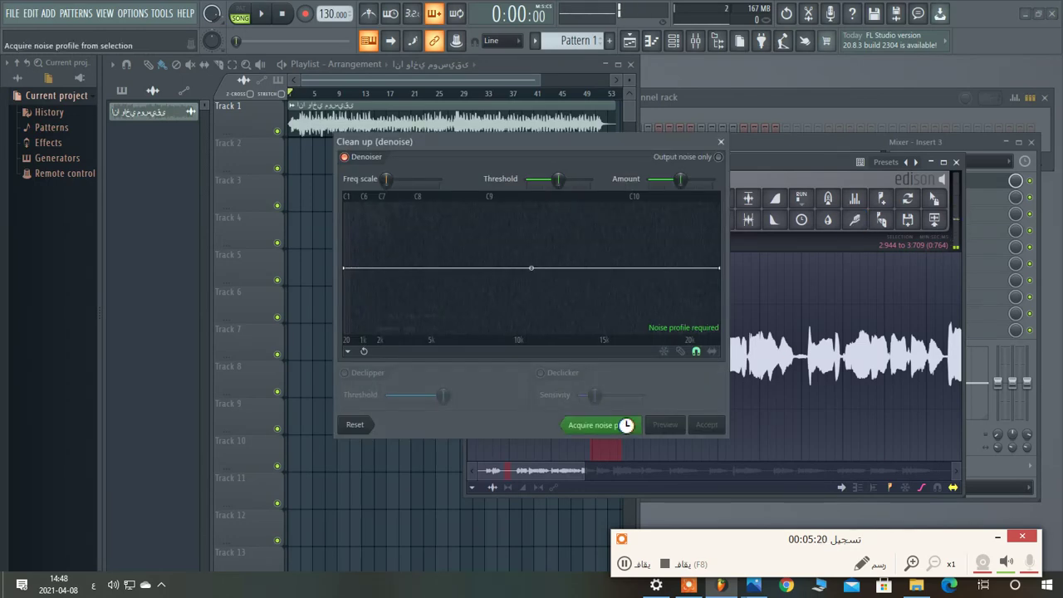
left_click(626, 425)
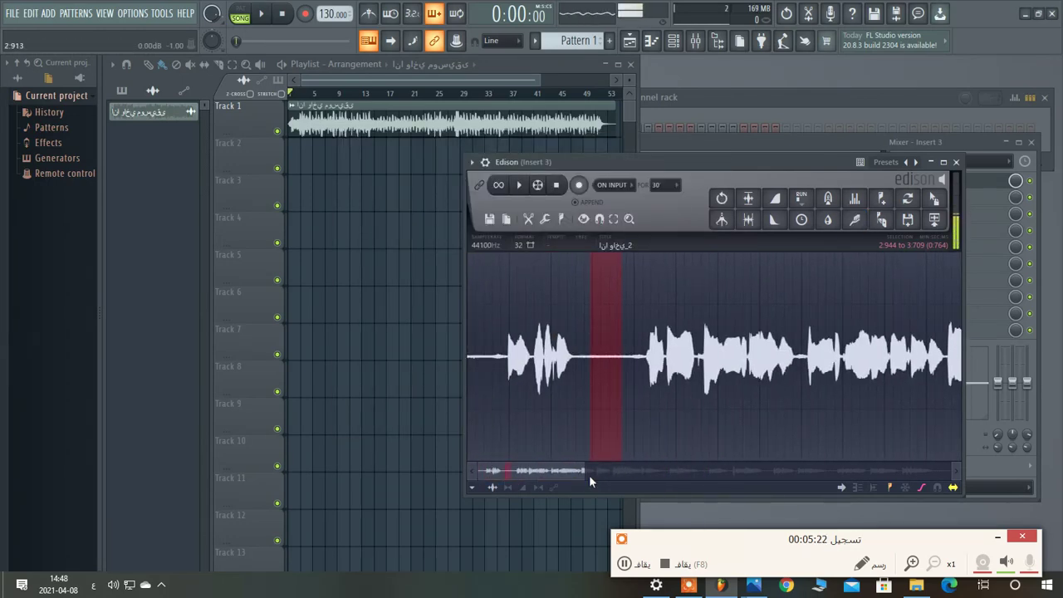
Select the whole vocal recording in Edison and denoise it with the acquired noise profile
left_click_drag(586, 471, 951, 470)
left_click_drag(502, 357, 1061, 352)
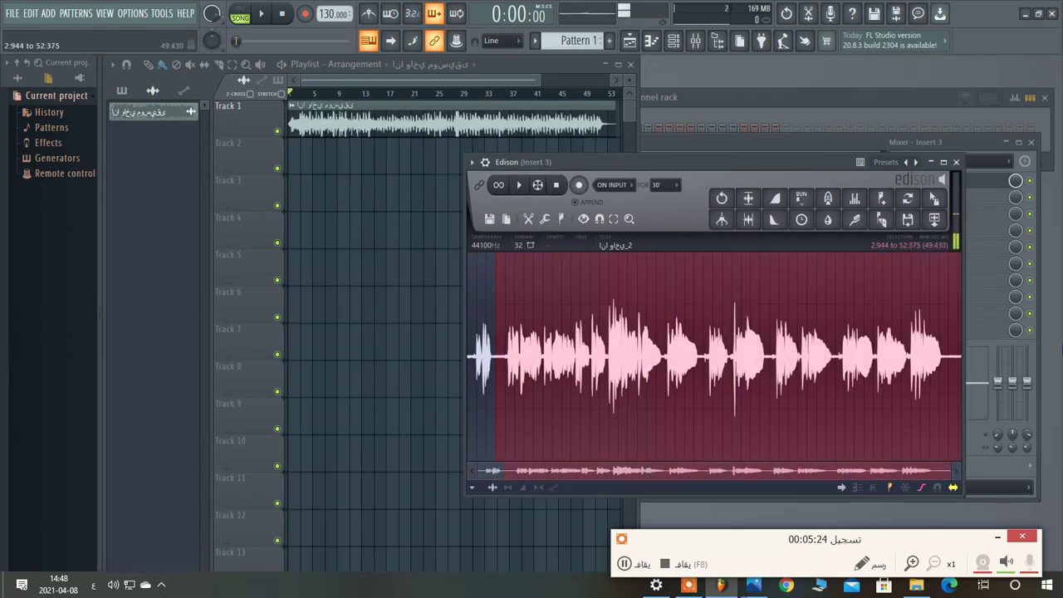
left_click(855, 219)
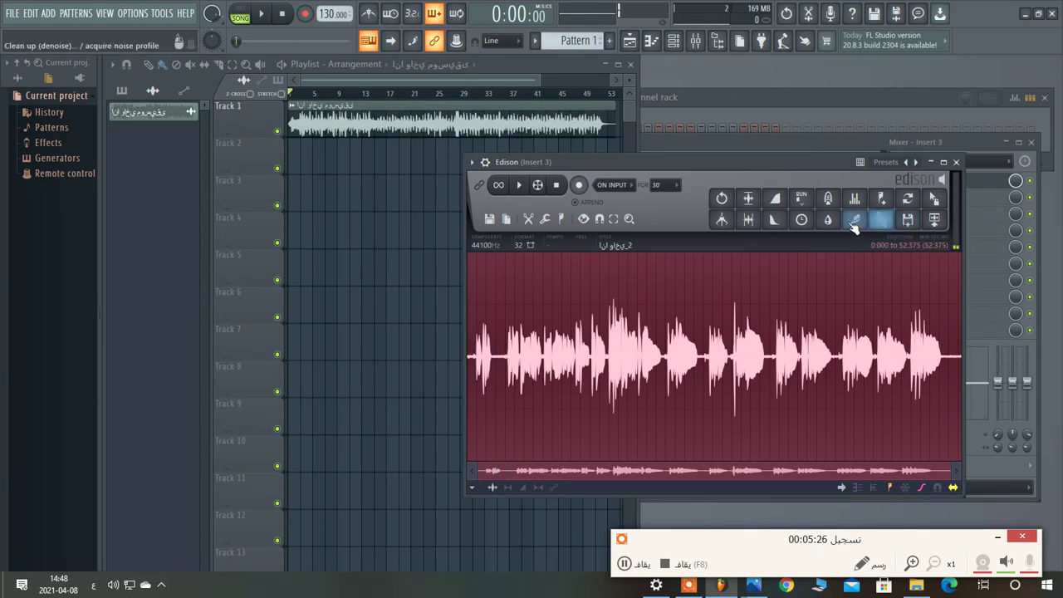
left_click(707, 424)
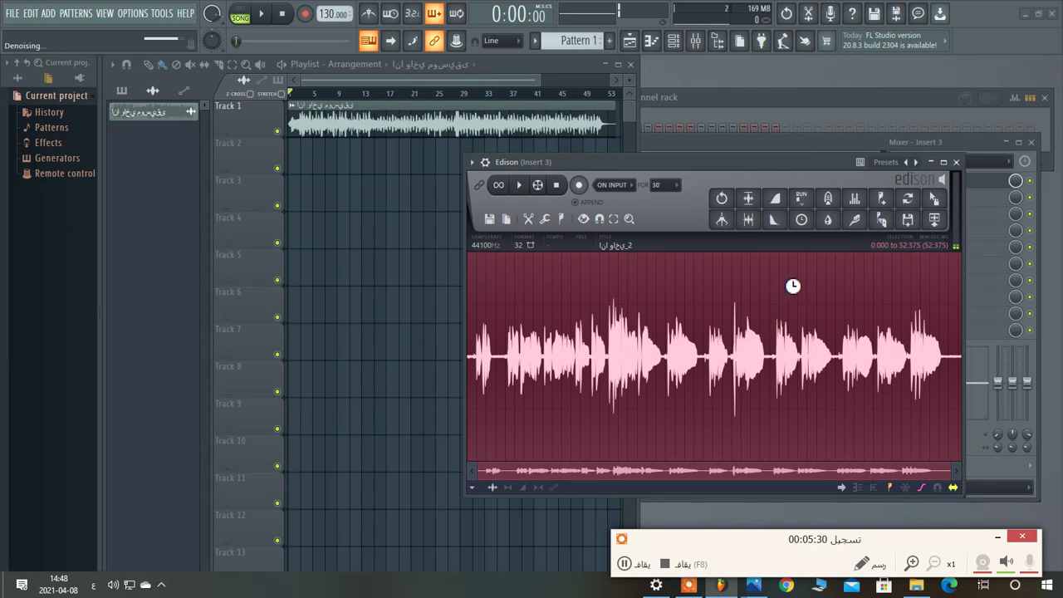
left_click(854, 220)
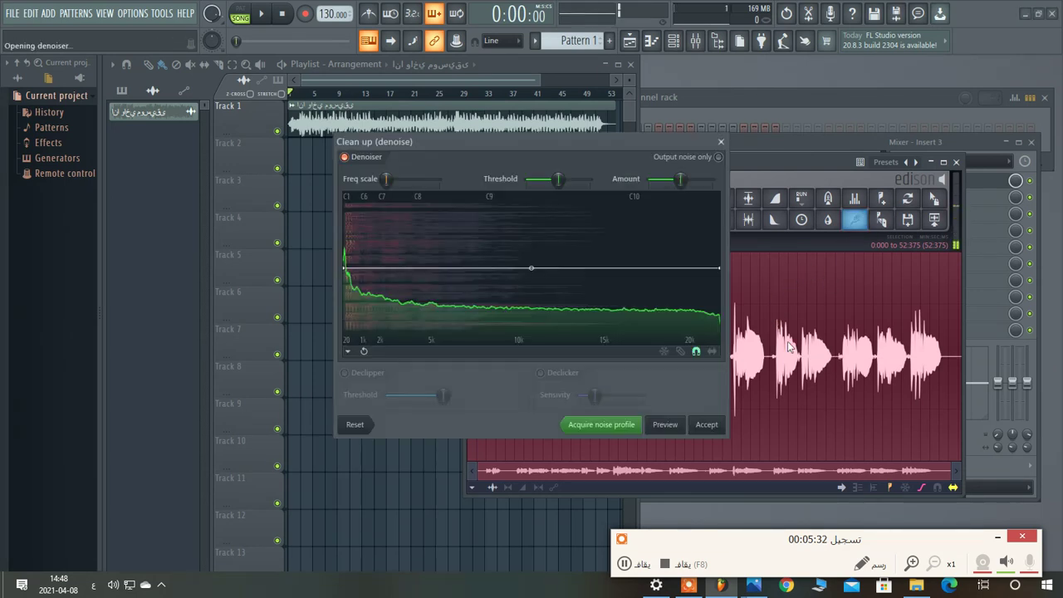
left_click(721, 143)
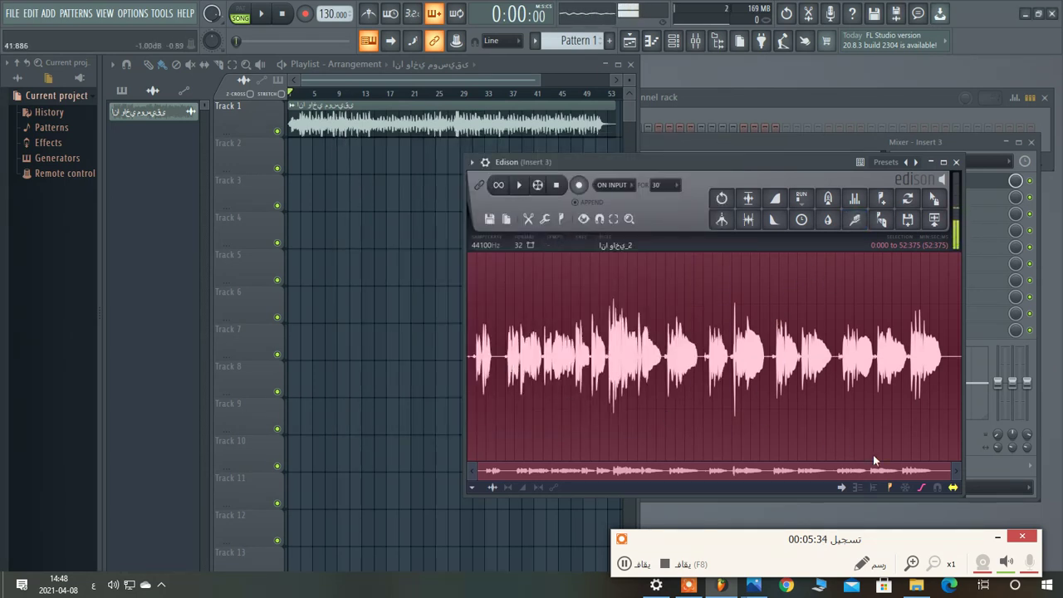
Transfer the denoised vocal from Edison to playlist Track 2 and maximize the playlist window
left_click_drag(950, 471, 927, 467)
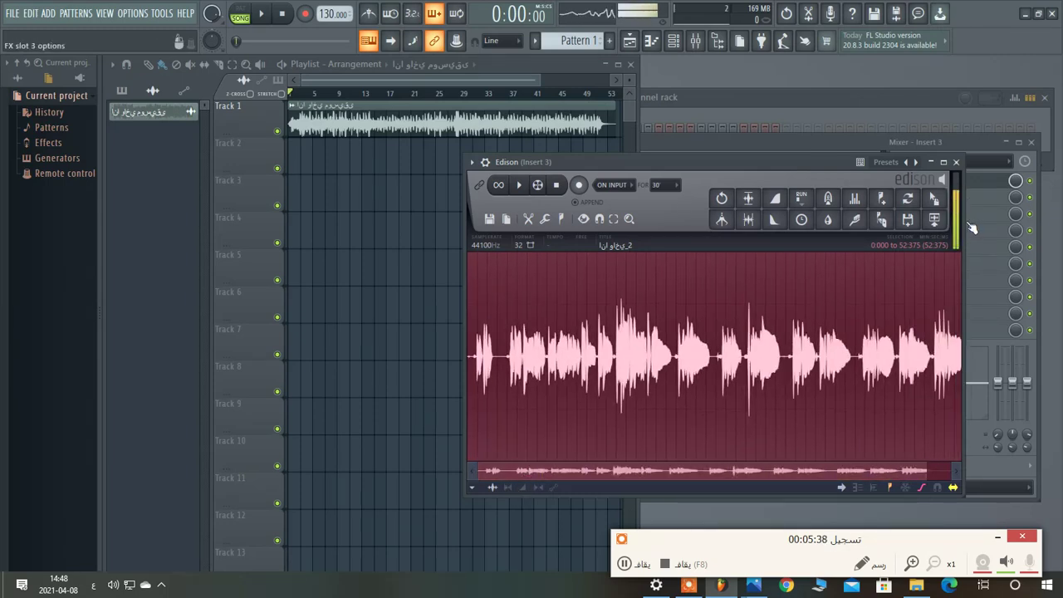
left_click_drag(934, 199, 353, 170)
left_click(618, 64)
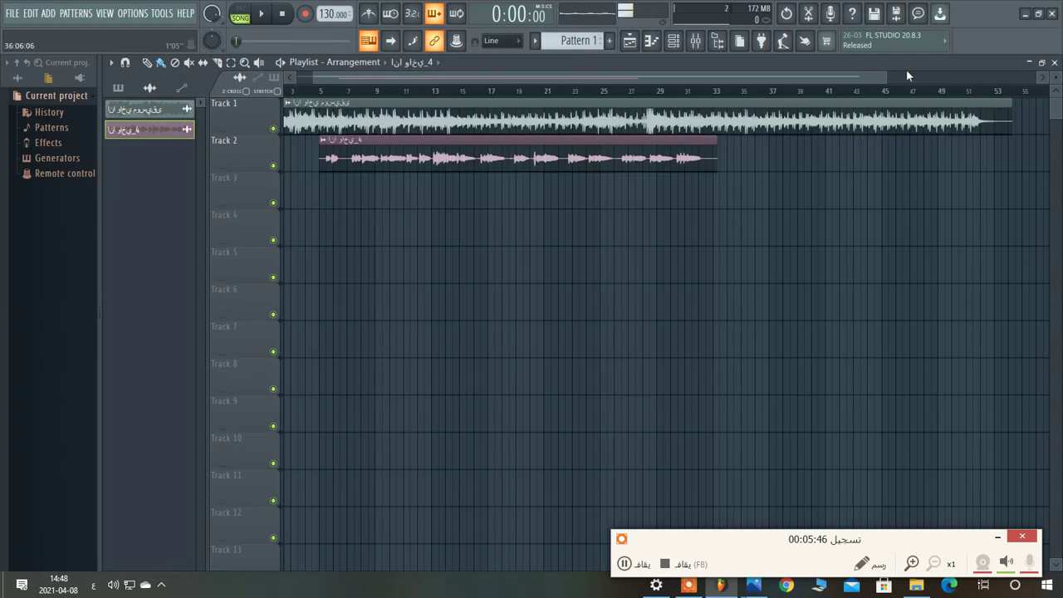
Move the vocal clip on Track 2 to the very start of the song at bar 1
left_click_drag(881, 77, 773, 77)
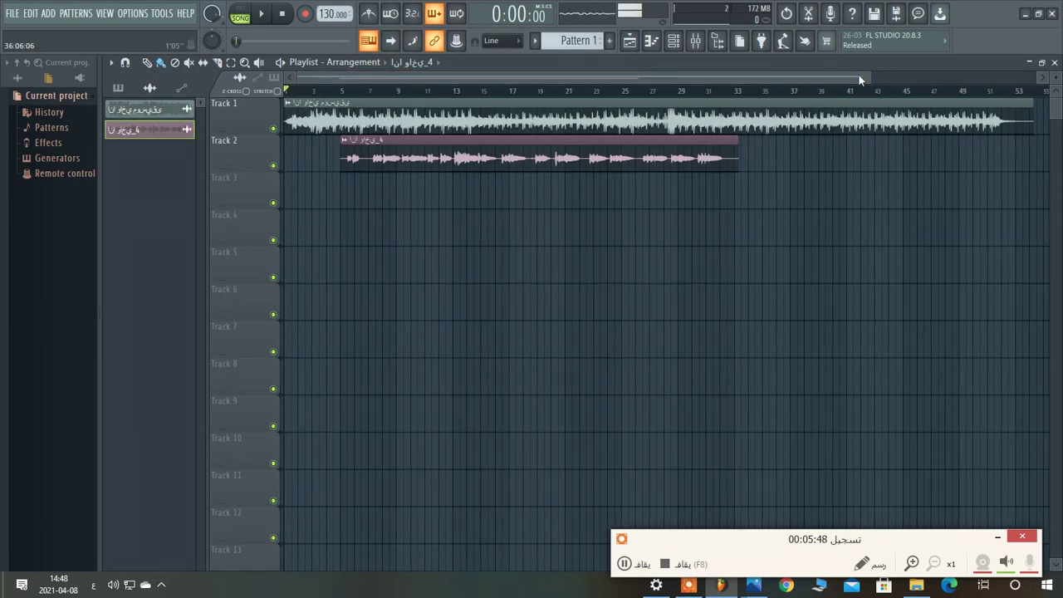
left_click_drag(873, 75, 649, 65)
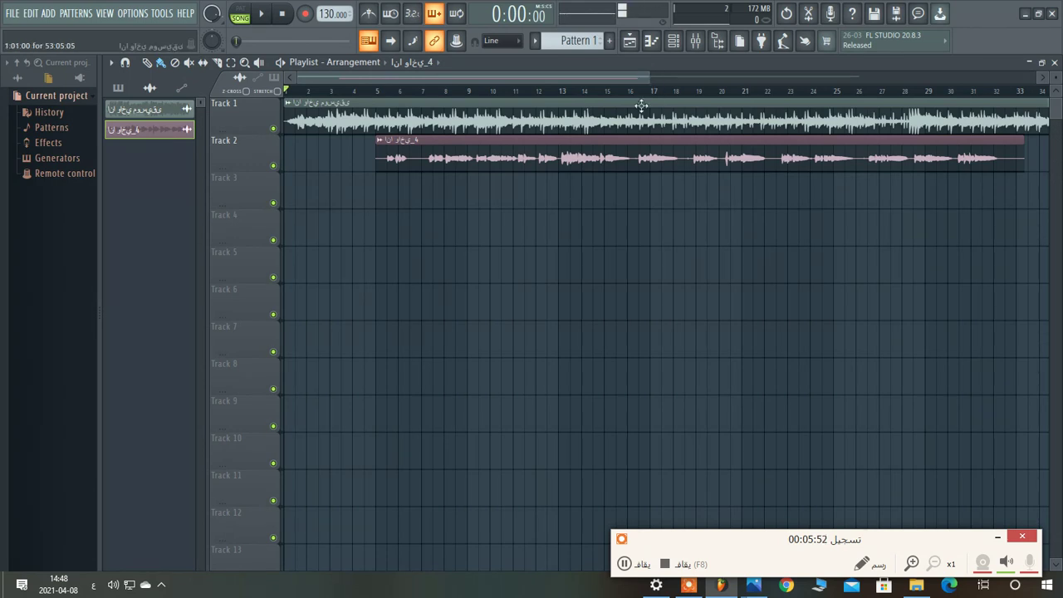
left_click_drag(581, 154, 474, 161)
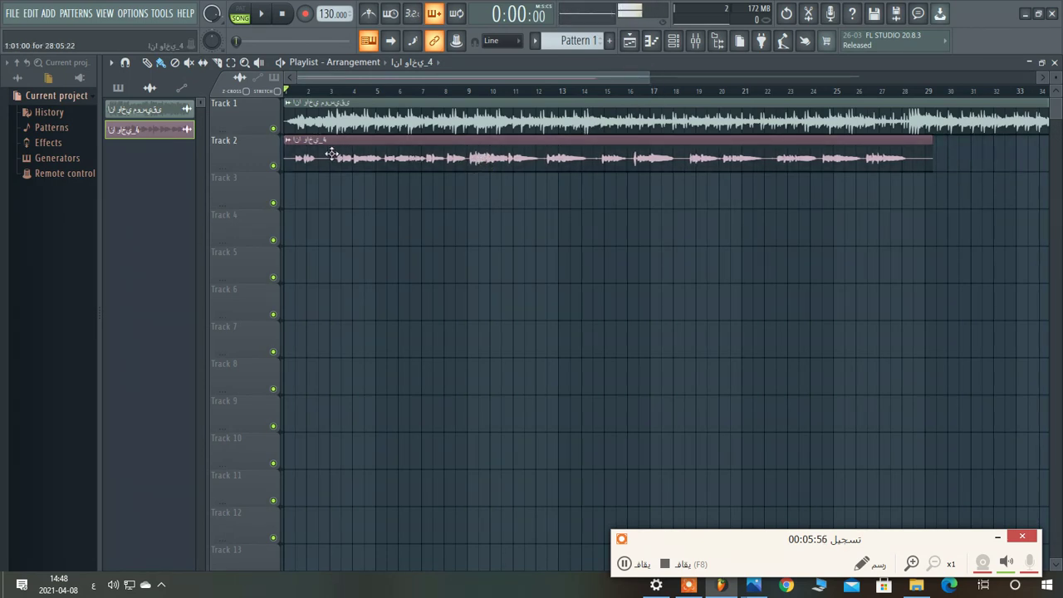
Mute Track 1 and set up a full-song MP3 export named untitled, closing the render settings without rendering
left_click(273, 130)
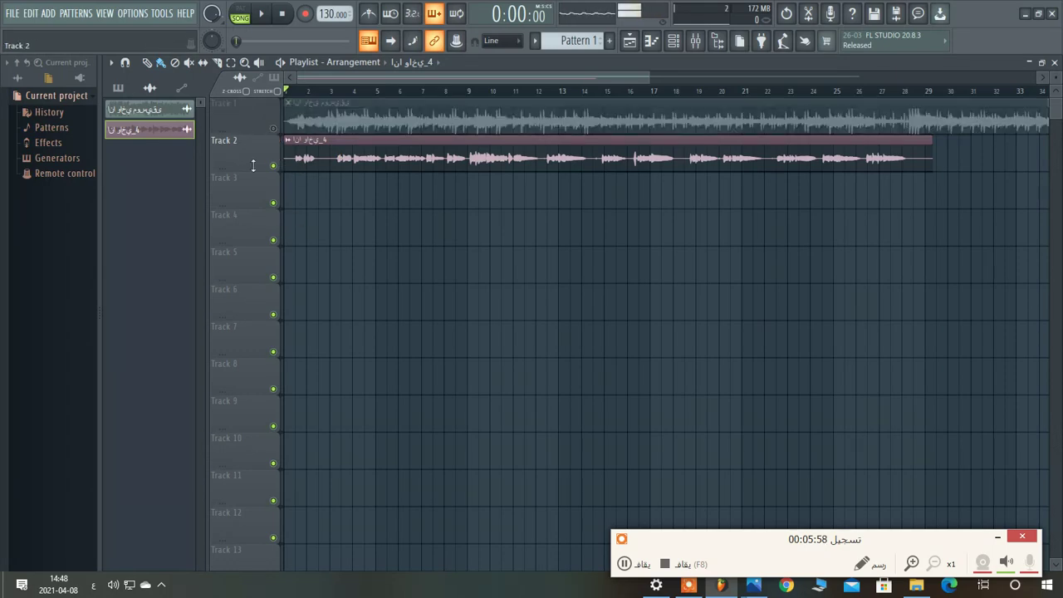
left_click(12, 12)
left_click(37, 88)
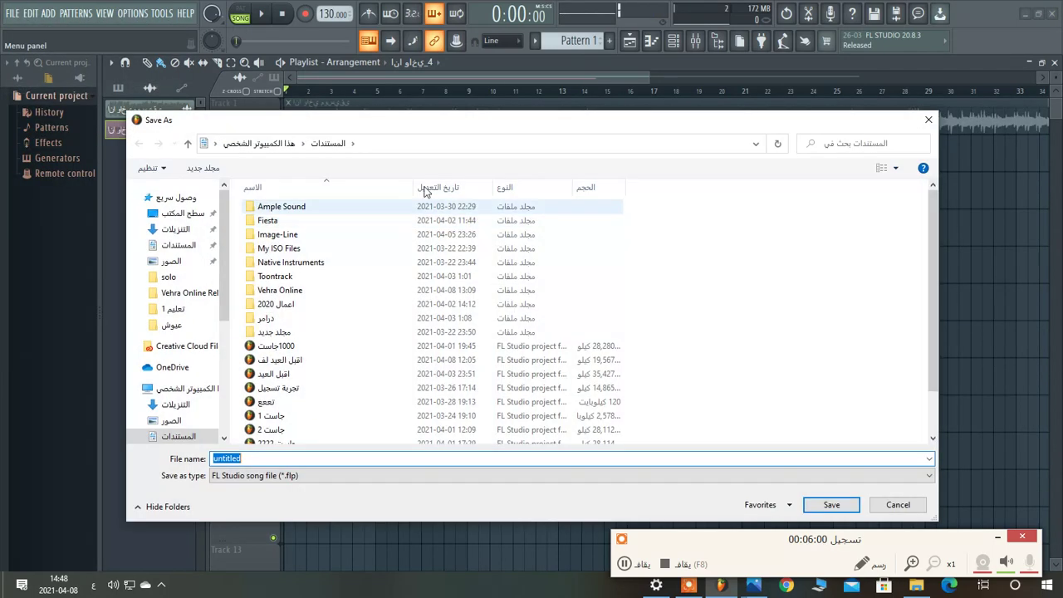
left_click_drag(412, 123, 394, 83)
left_click(316, 439)
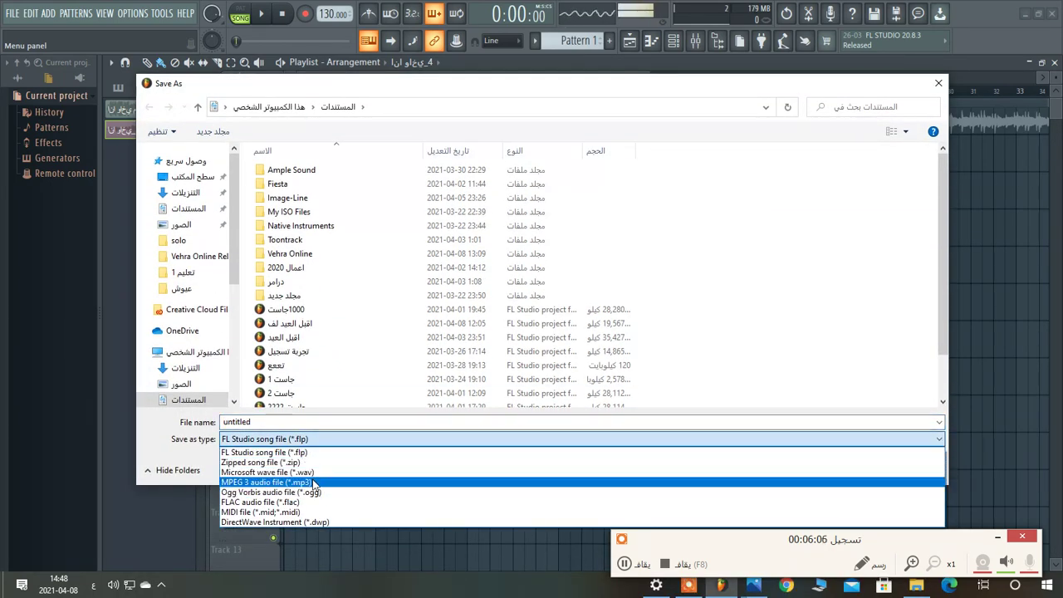
left_click(314, 483)
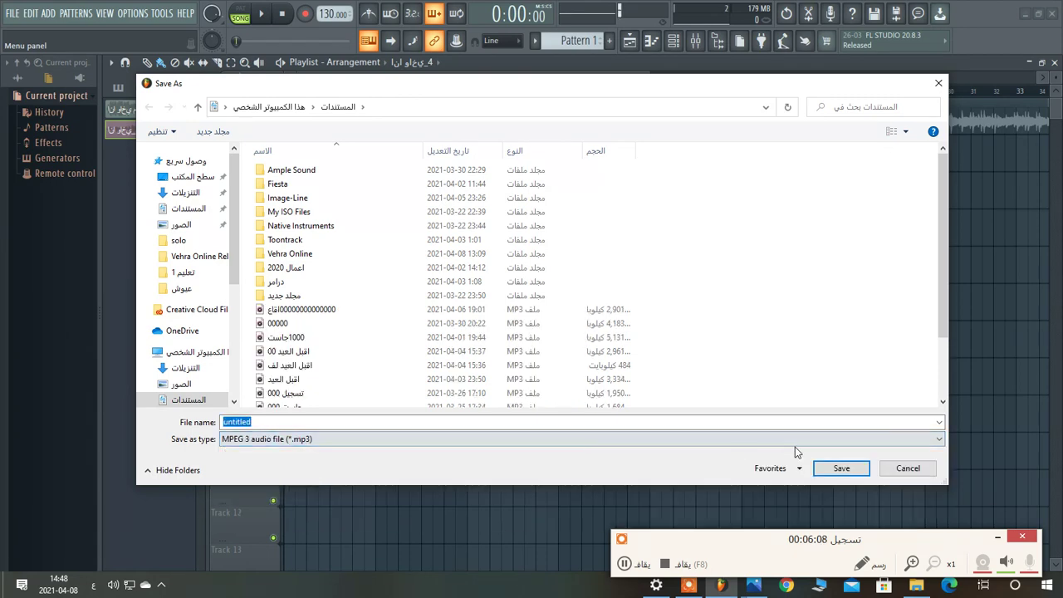
left_click(842, 470)
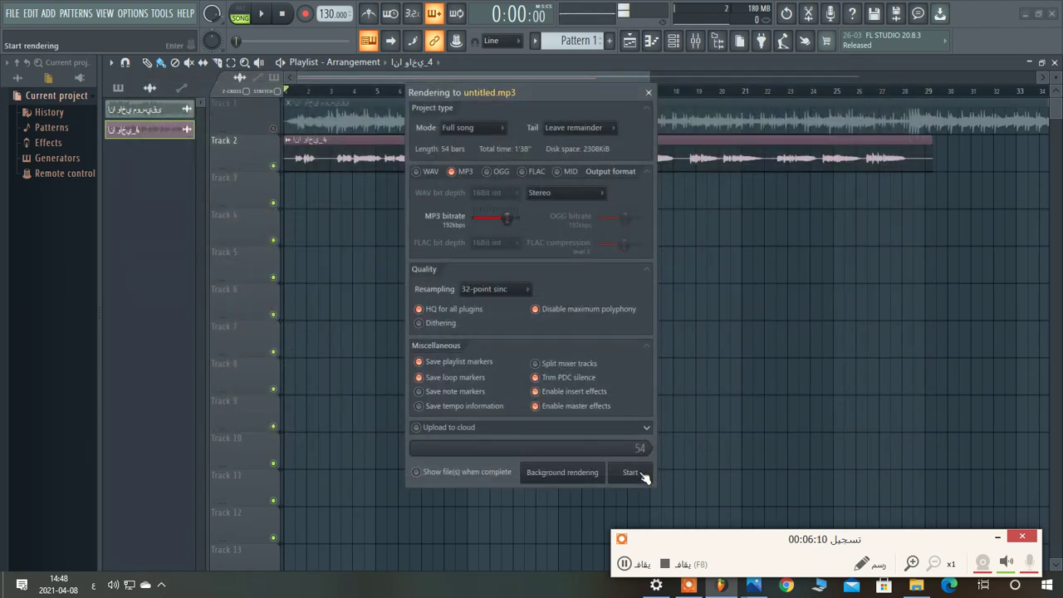
left_click(649, 93)
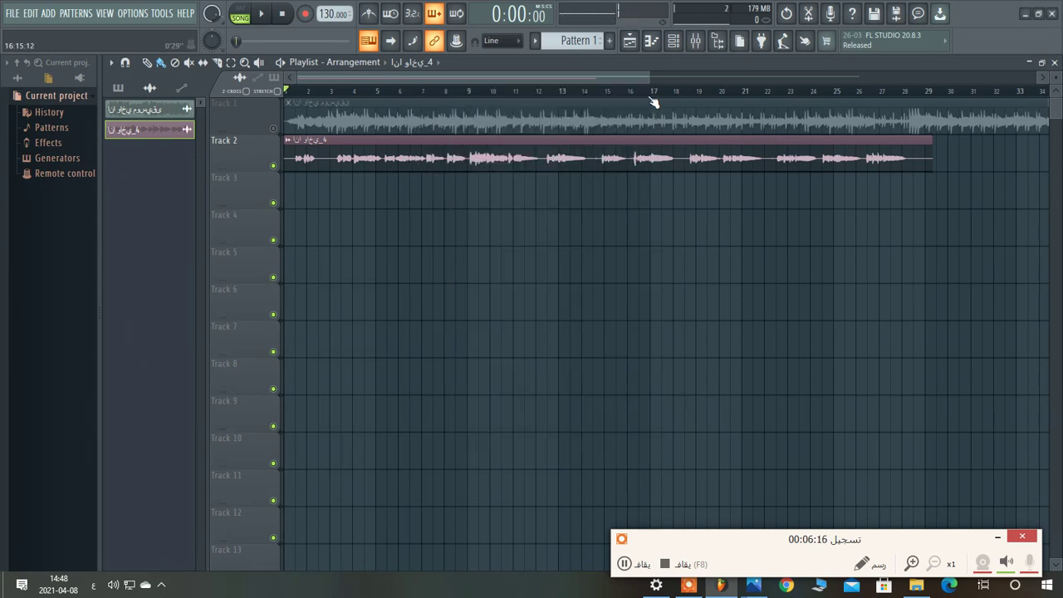
Unmute Track 1 and move the vocal clip on Track 2 to start at 2:03:12
left_click_drag(645, 77, 451, 78)
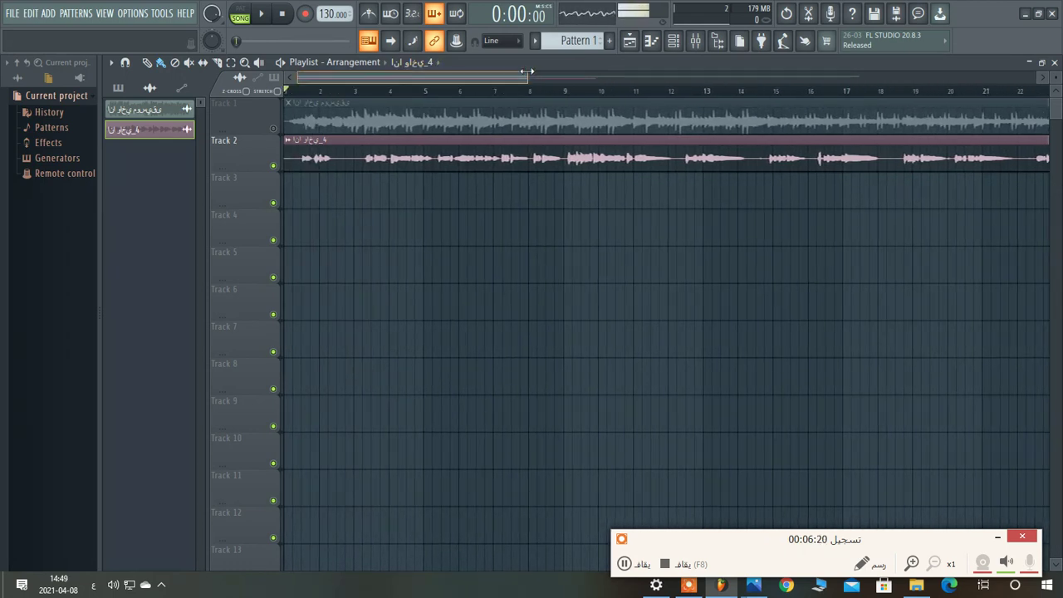
left_click_drag(528, 74, 449, 75)
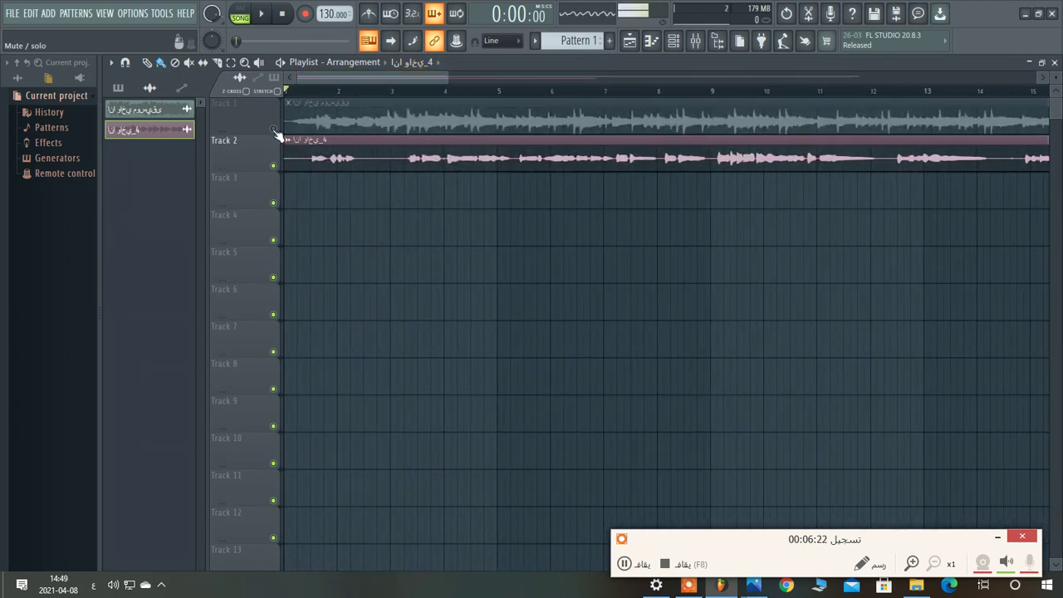
left_click(273, 128)
left_click_drag(350, 146, 402, 150)
scroll(343, 230, "up", 4)
left_click_drag(359, 78, 340, 96)
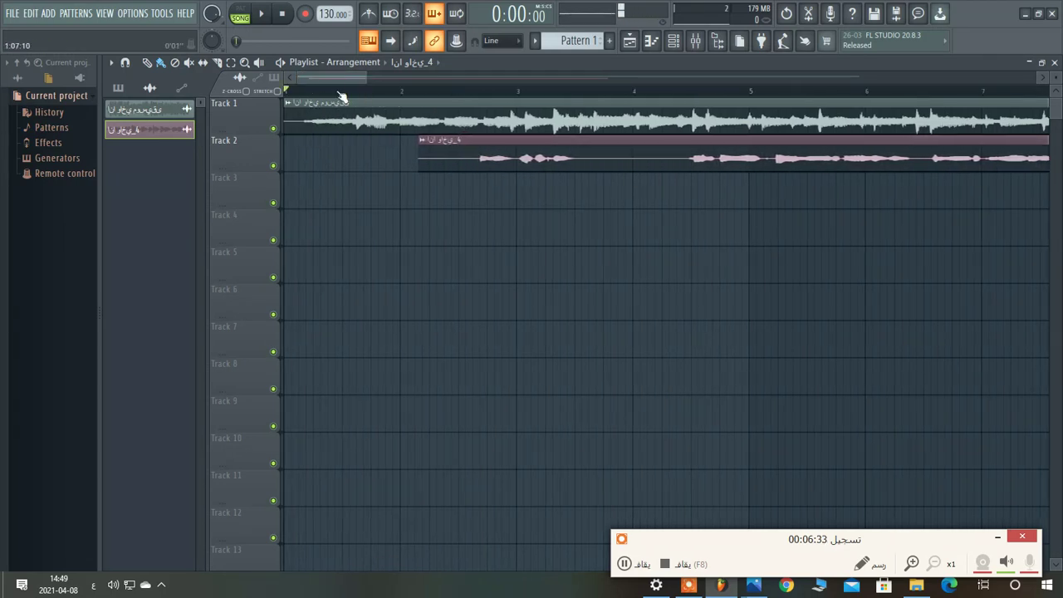
Play the song from near the beginning and move the vocal clip earlier to start at 1:08:13
left_click(311, 90)
key("space")
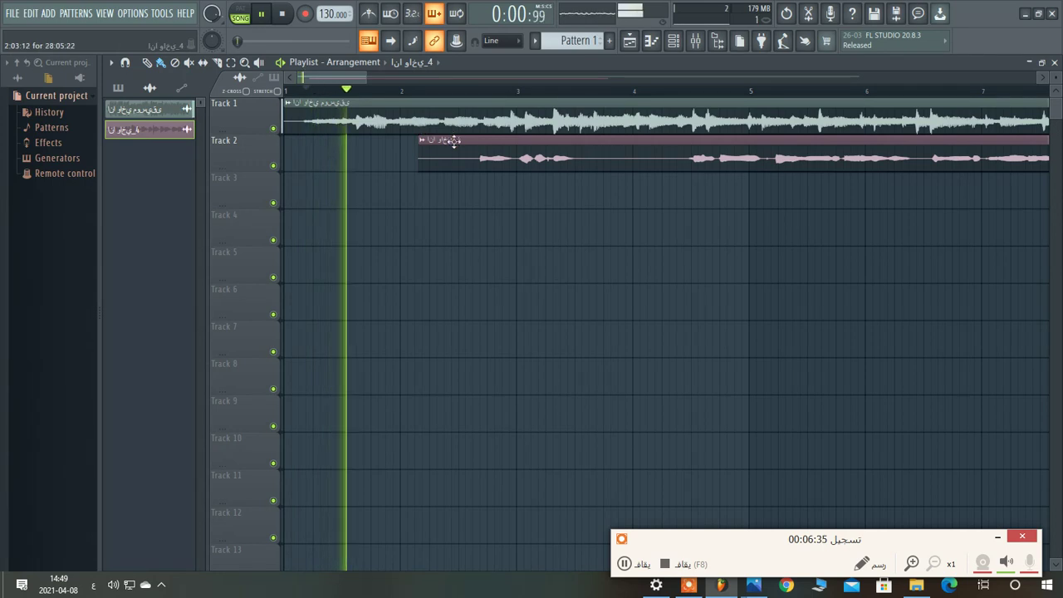
left_click_drag(455, 142, 396, 157)
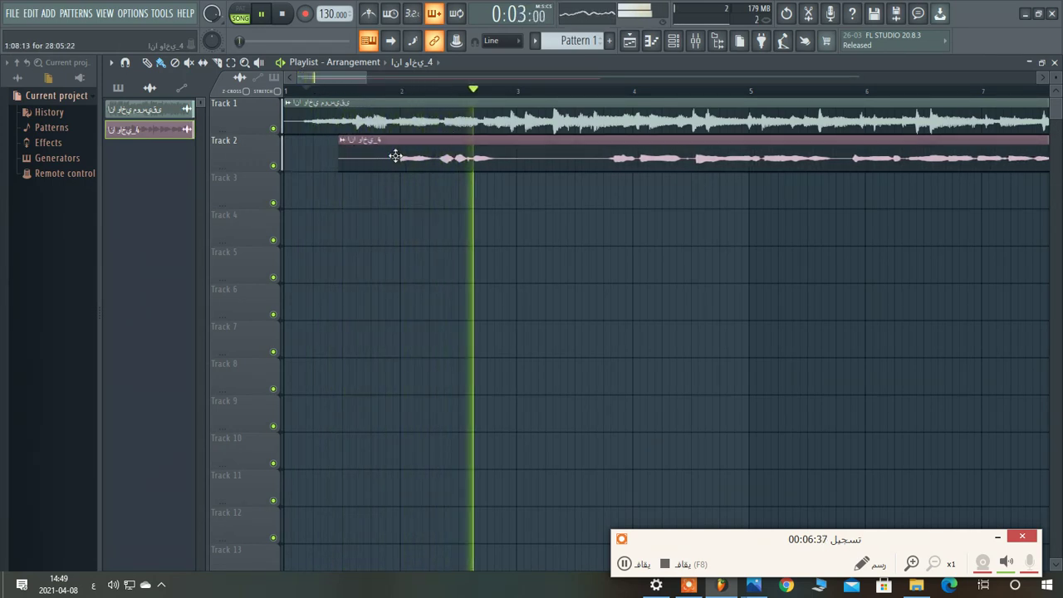
Fine-tune the vocal clip's start to 1:09:20 against the music while replaying the opening bars
scroll(419, 230, "up", 3, "ctrl")
scroll(418, 230, "up", 1, "ctrl")
left_click(326, 91)
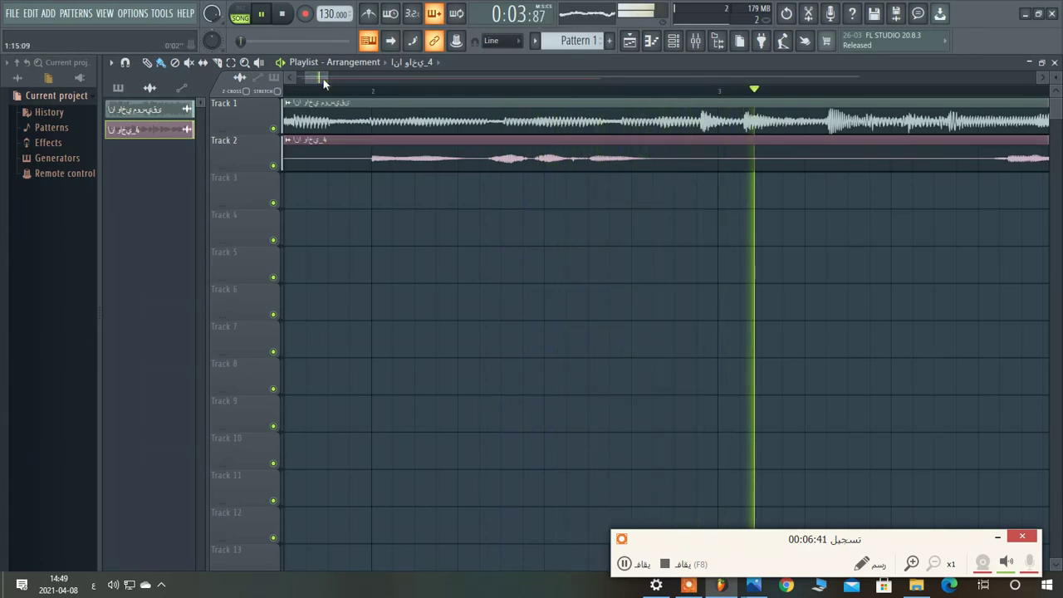
left_click_drag(323, 79, 337, 80)
left_click_drag(379, 162, 406, 161)
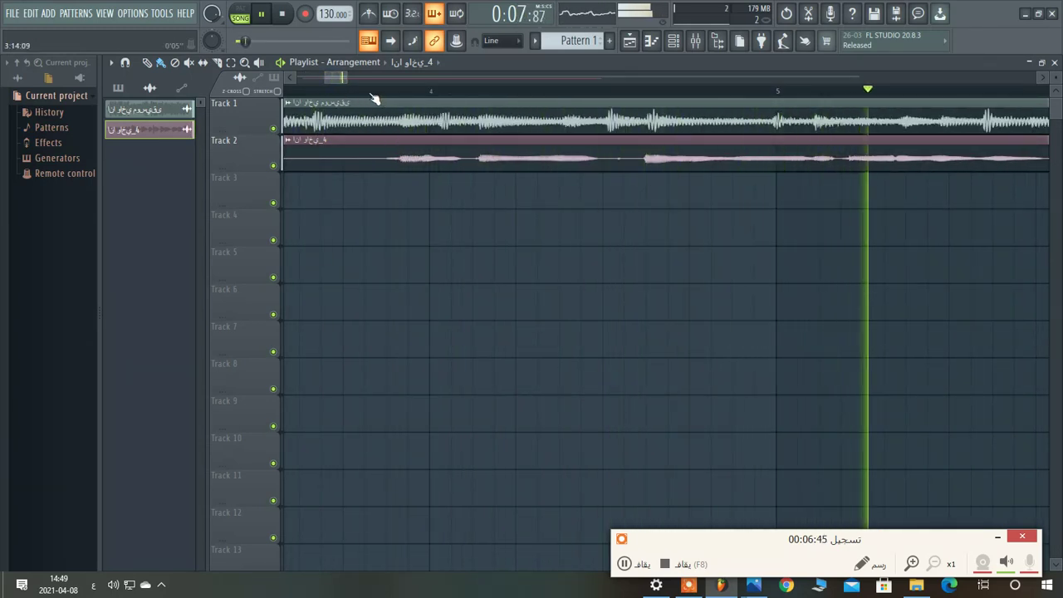
left_click(321, 91)
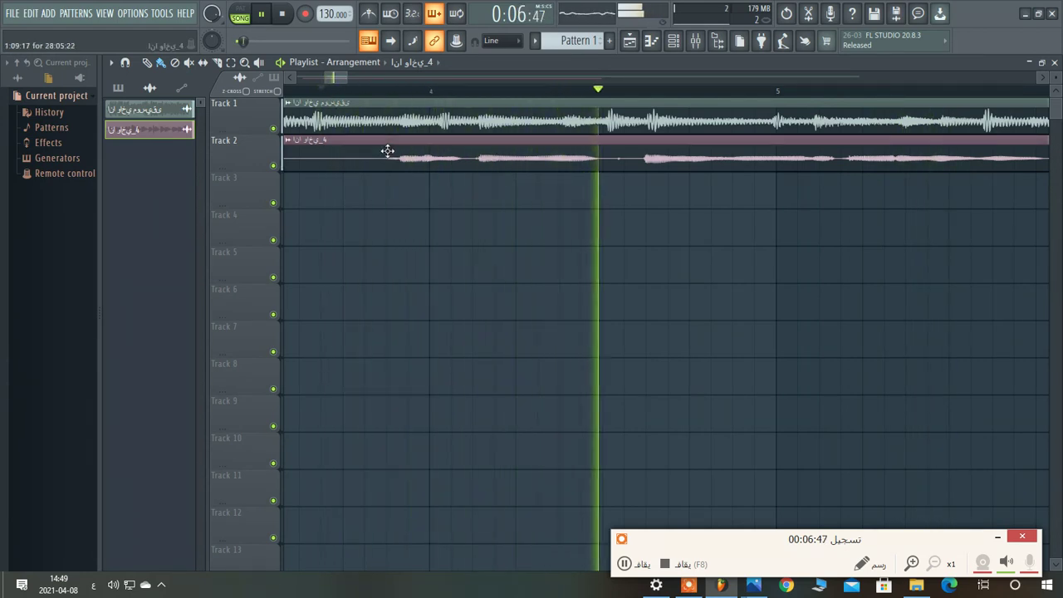
left_click_drag(387, 151, 391, 151)
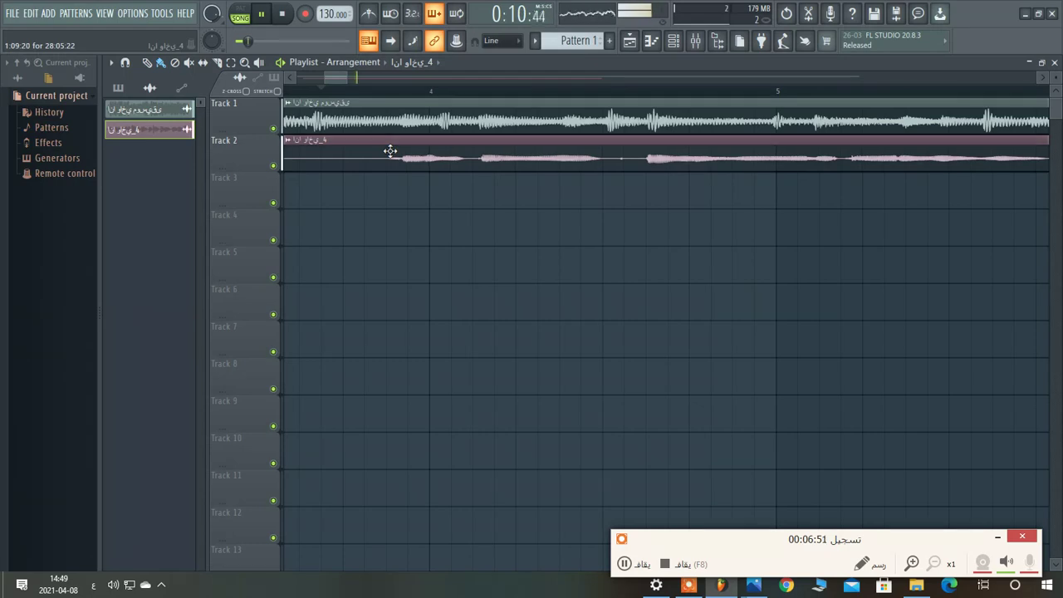
Stop playback, route the vocal channel to mixer track 10 in the channel rack, and bring the mixer to the front
left_click(695, 41)
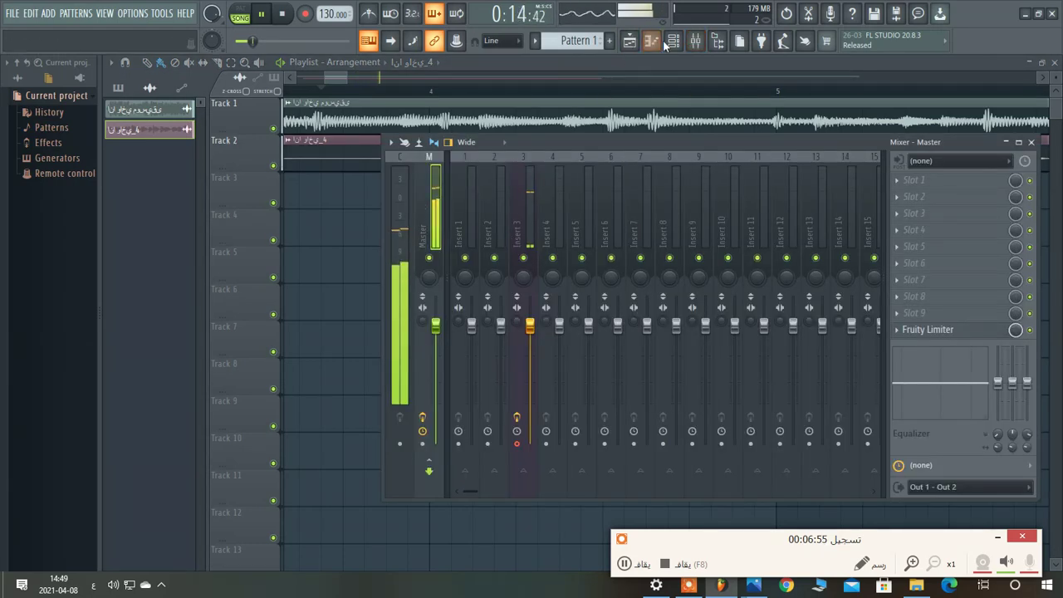
left_click(673, 42)
key("space")
key("F12")
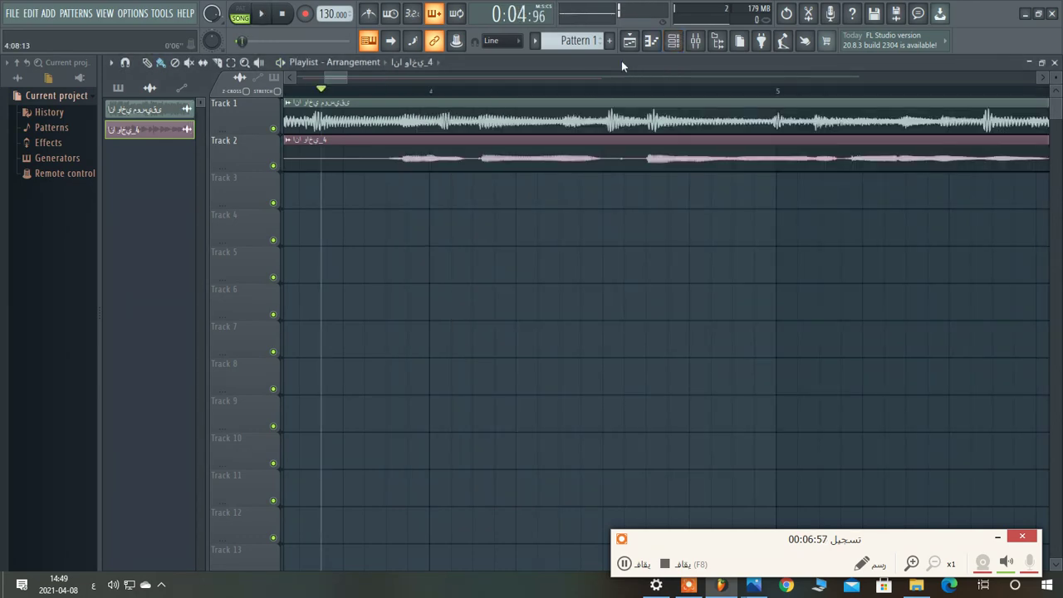
key("F9")
key("F6")
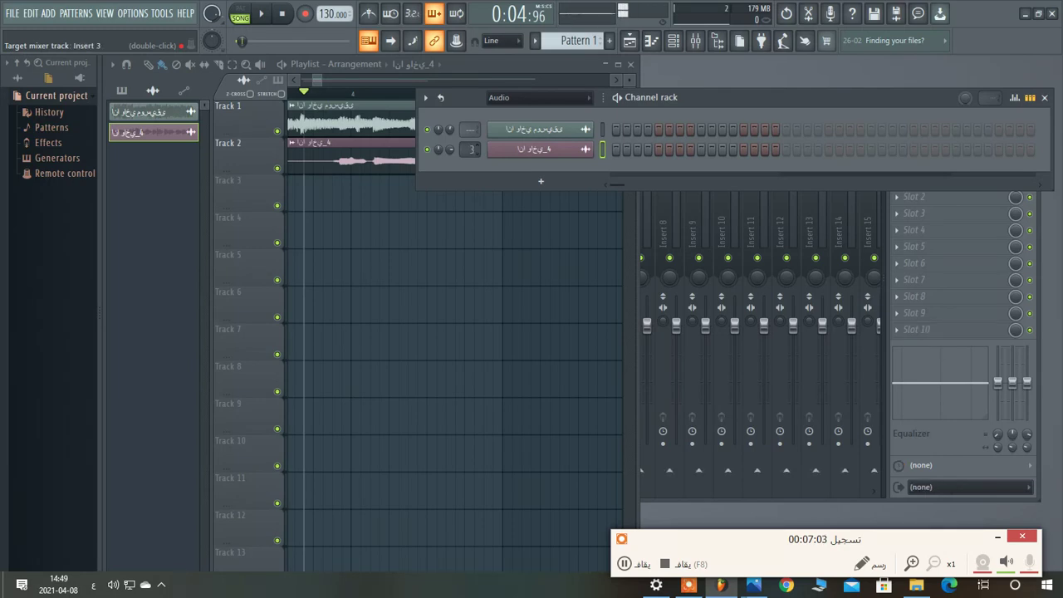
scroll(470, 150, "up", 7)
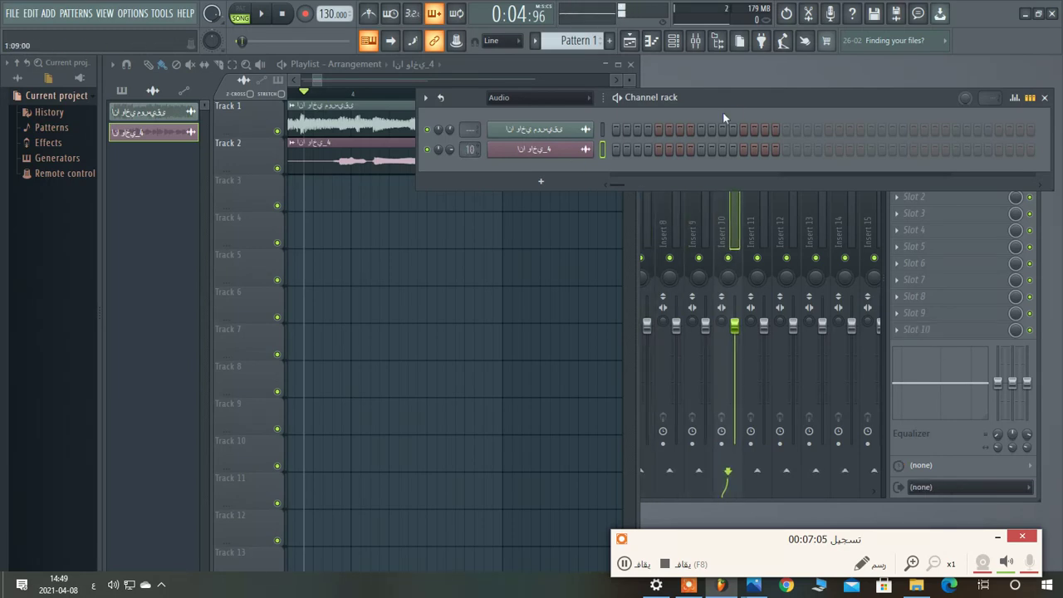
left_click_drag(722, 112, 668, 385)
left_click(751, 139)
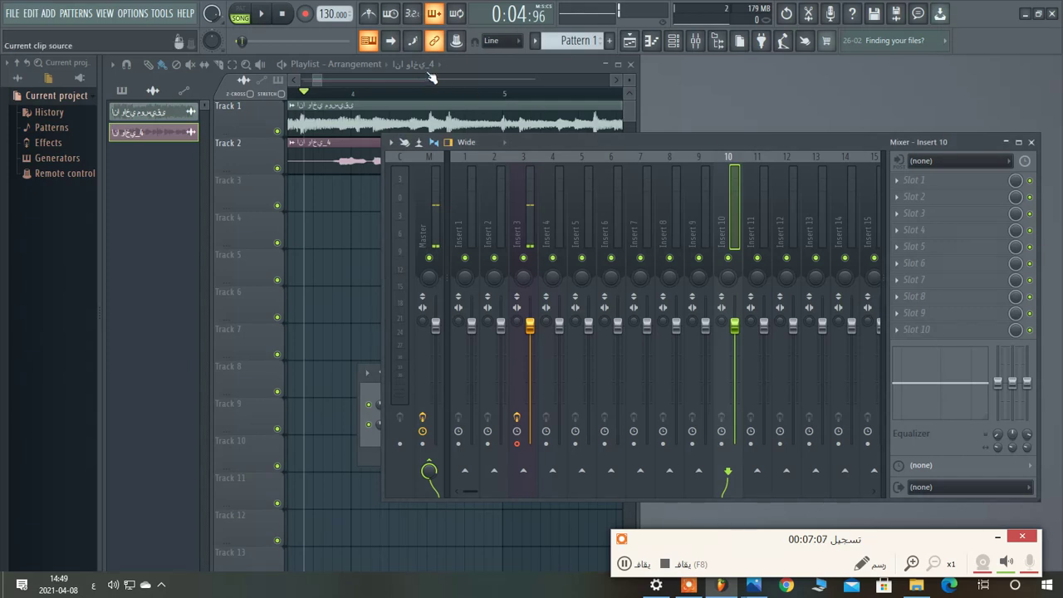
Replay the song briefly and enable Normalize in the vocal channel's sampler settings
key("space")
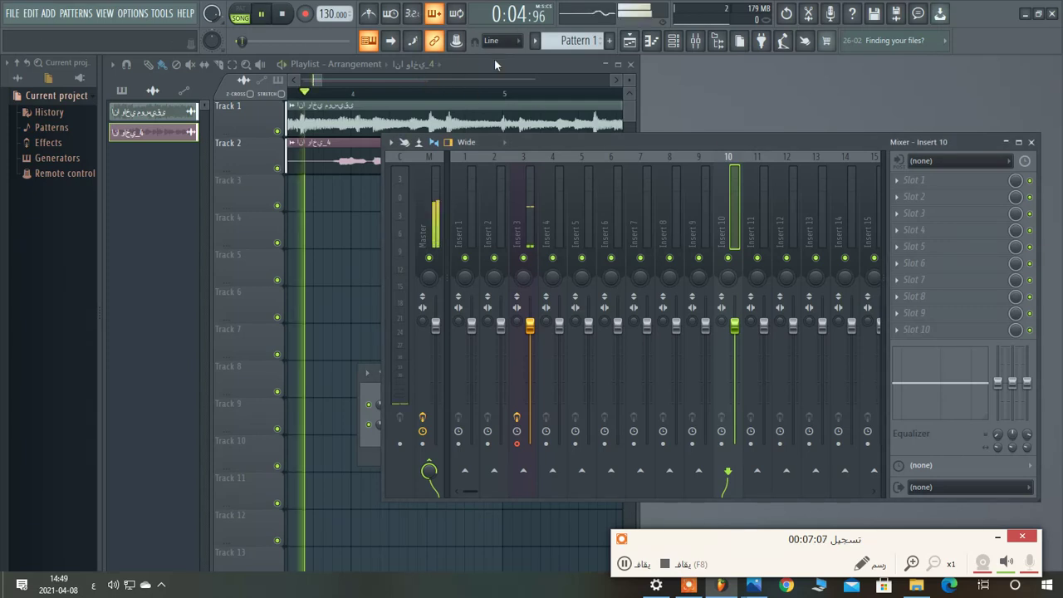
key("space")
left_click(675, 48)
left_click(480, 427)
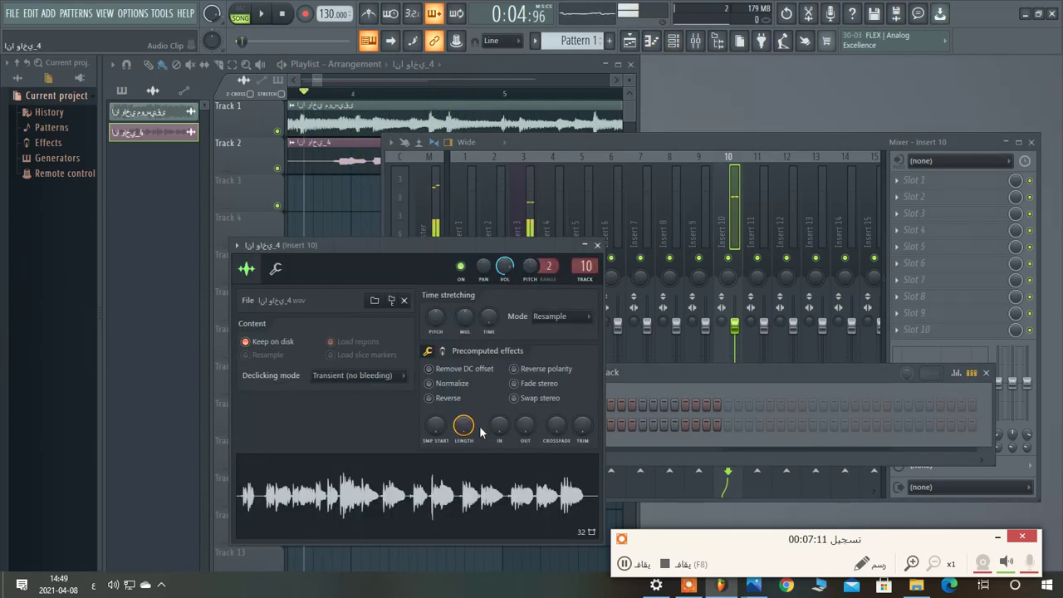
left_click(696, 39)
left_click(676, 41)
left_click(677, 41)
left_click(676, 41)
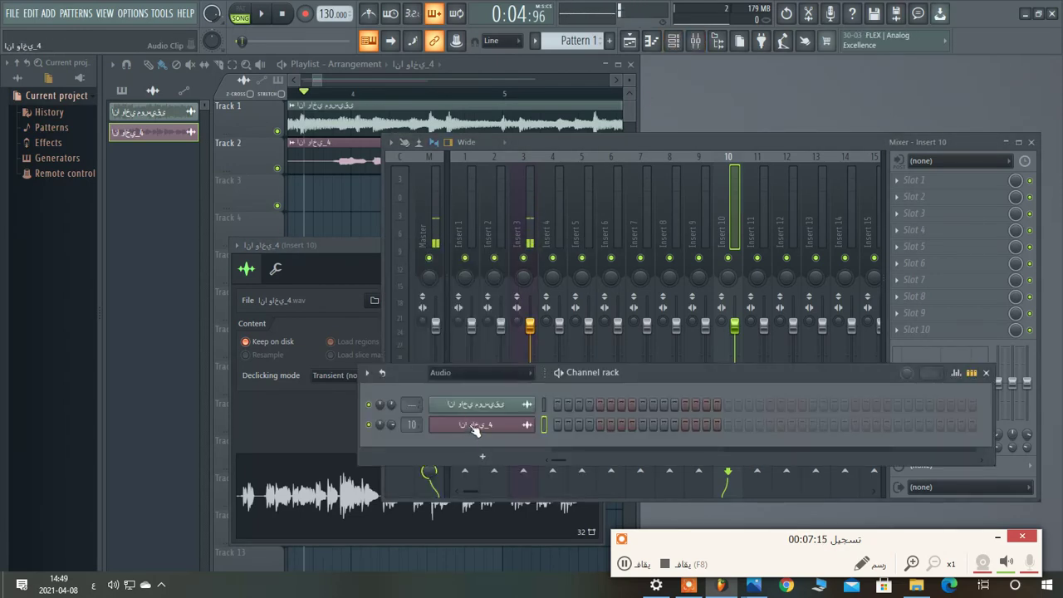
left_click(476, 427)
left_click(429, 383)
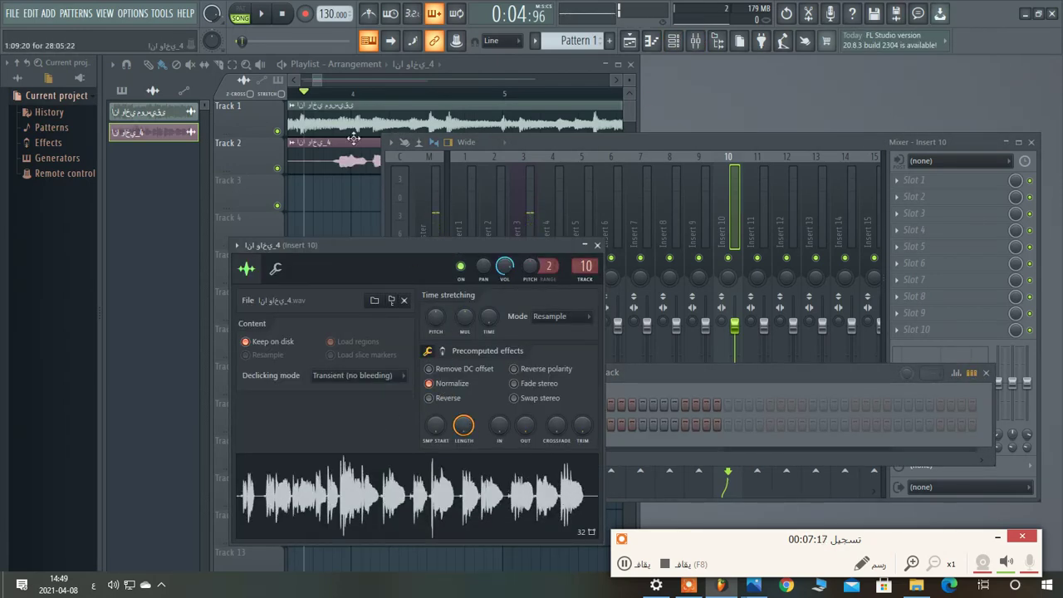
Play the song and lower the vocal channel's volume to about 71% in the channel rack
left_click(316, 84)
key("space")
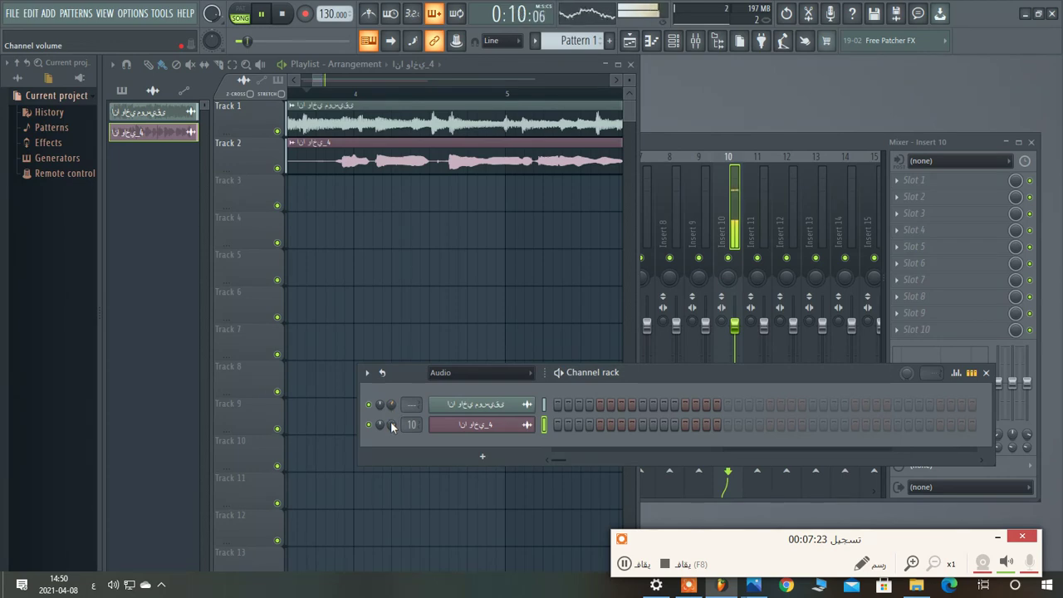
key("space")
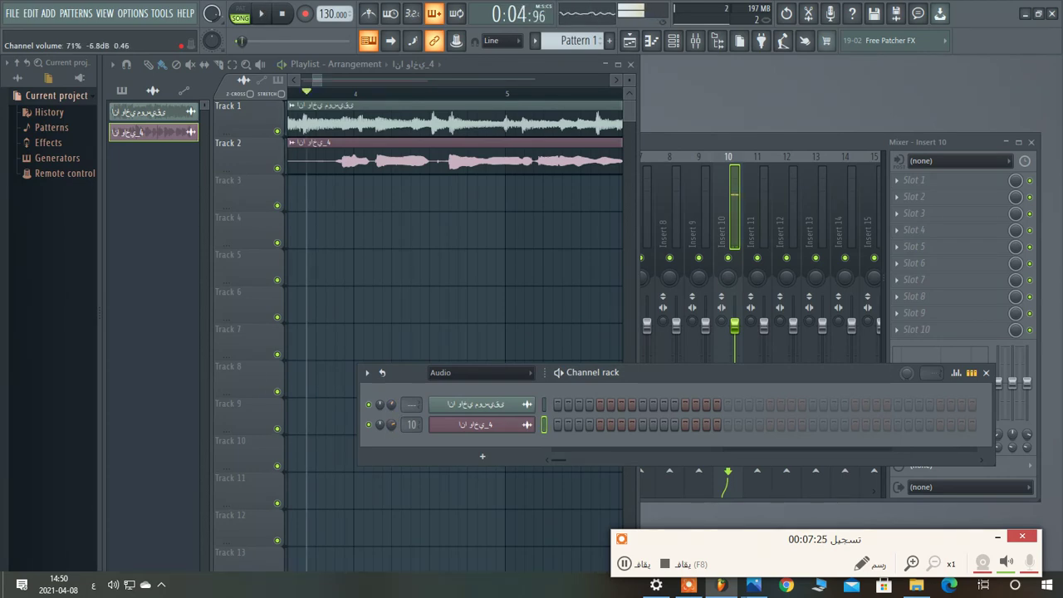
key("space")
Bring the mixer forward, load Fruity Reeverb 2 into slot 1 of Insert 10 and resume playback
left_click(776, 140)
key("space")
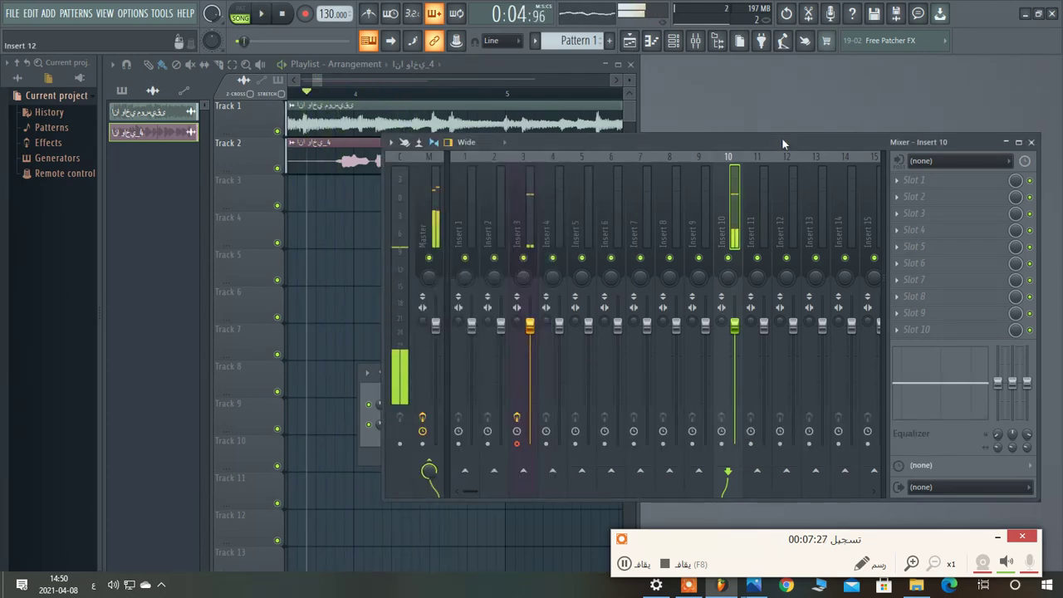
left_click(903, 181)
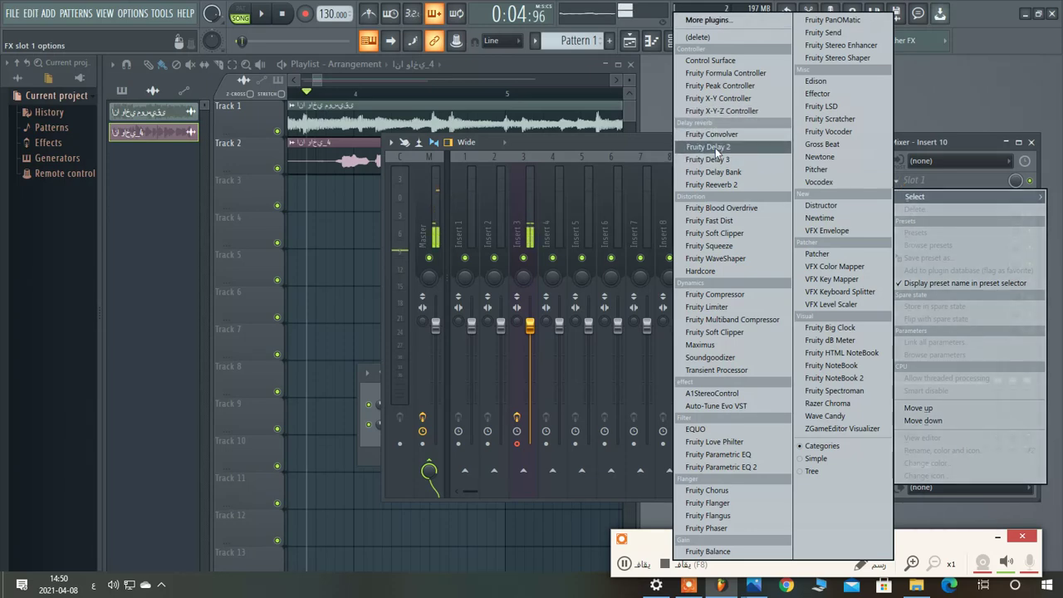
left_click(712, 184)
key("space")
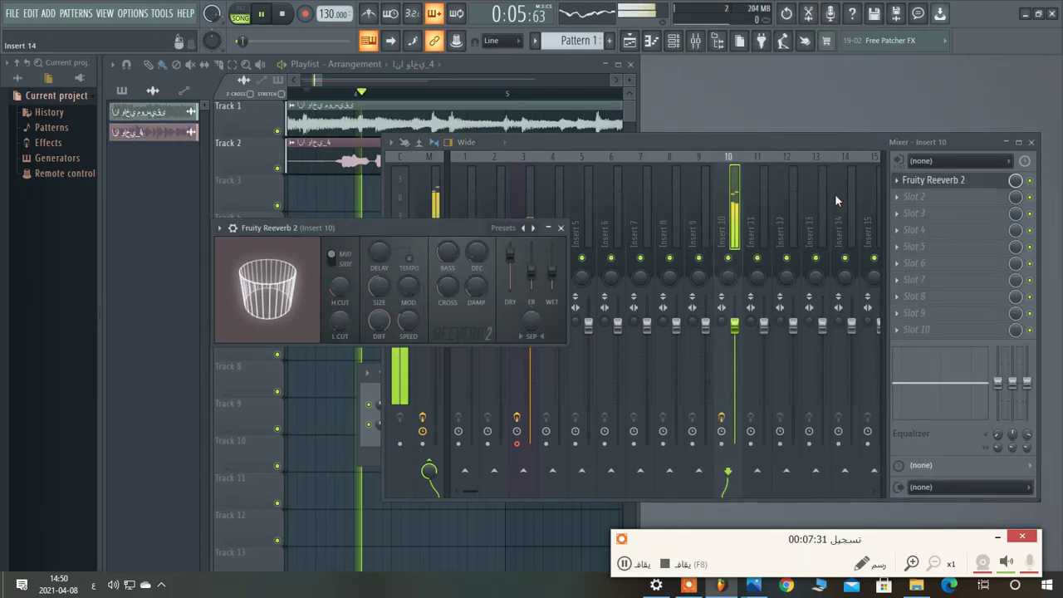
Load Fruity Delay 2 into slot 2 of Insert 10, lower its input volume and replay the vocal
left_click(896, 197)
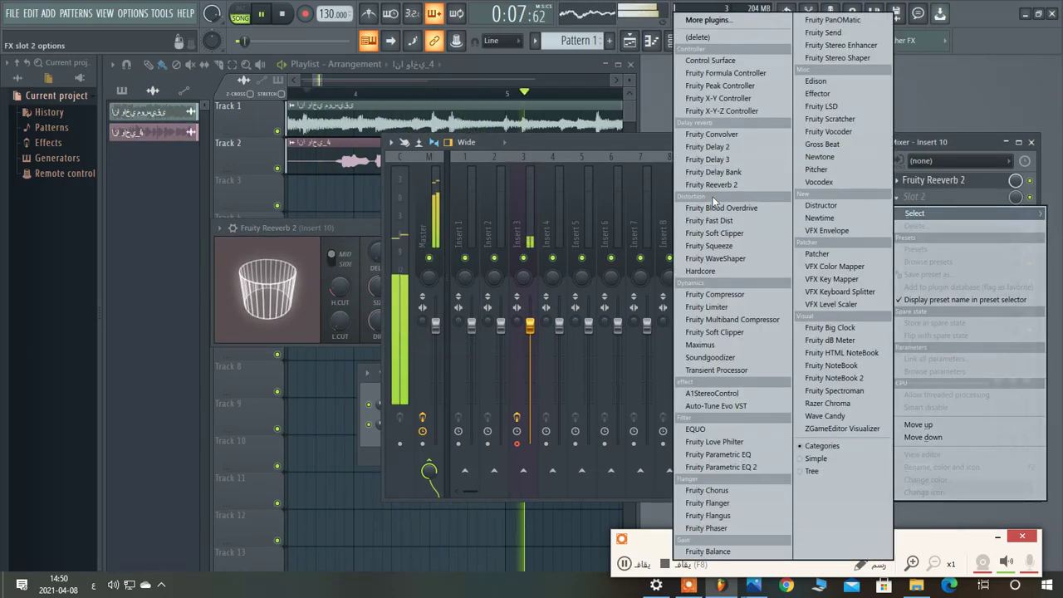
left_click(740, 151)
key("space")
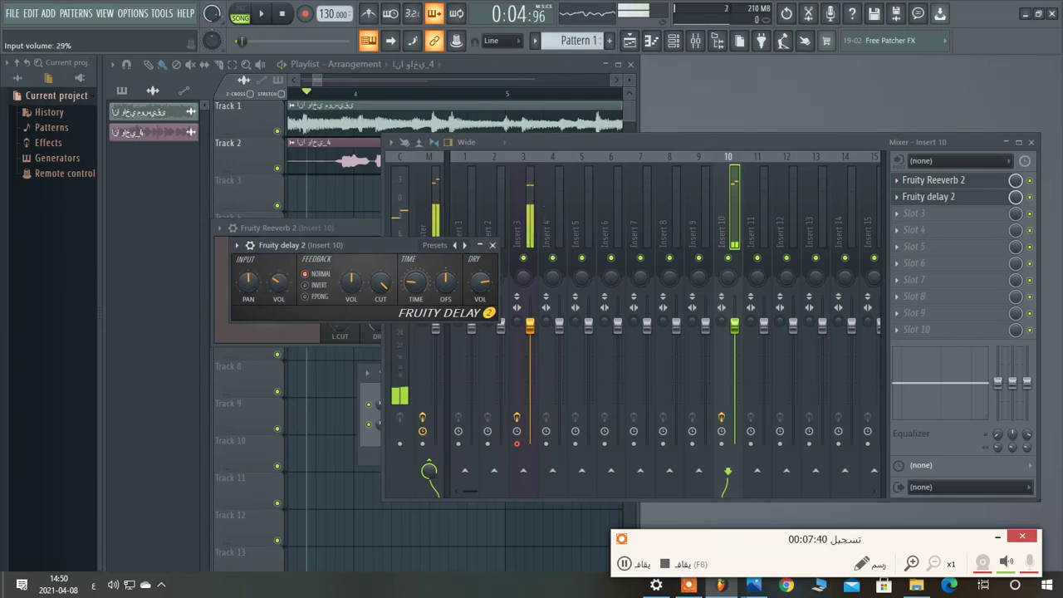
key("space")
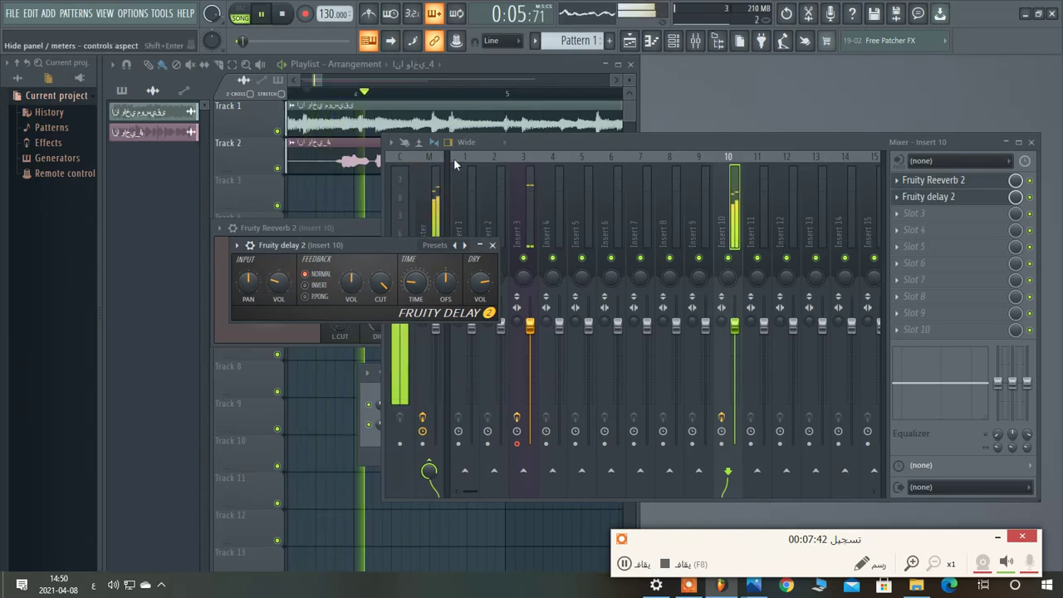
Load Fruity Parametric EQ 2 into slot 3 of Insert 10, boosting band 3 slightly and band 6 more strongly
left_click_drag(692, 145, 639, 151)
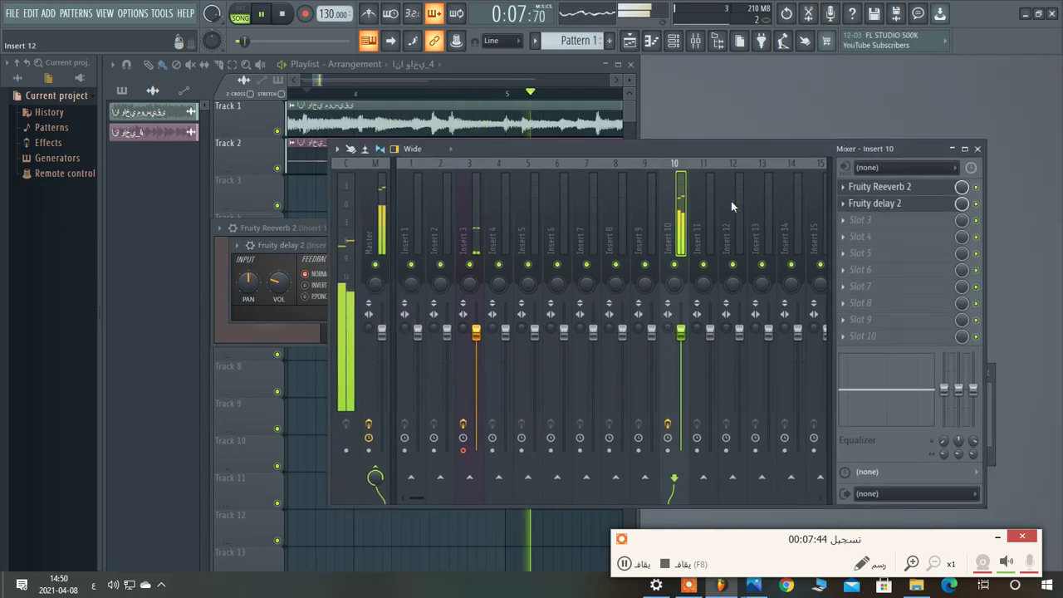
left_click(844, 223)
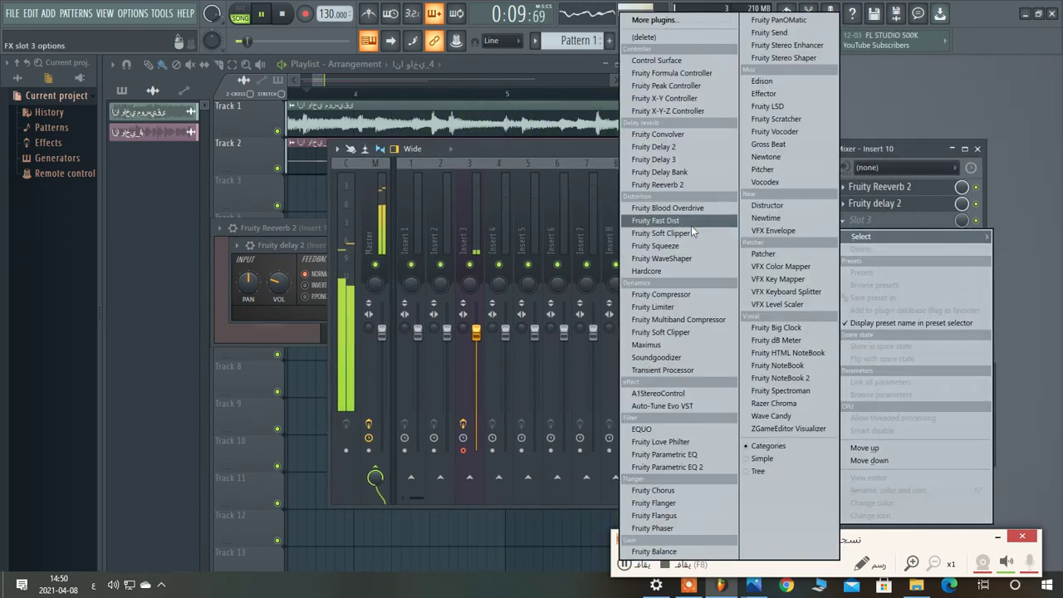
left_click(692, 468)
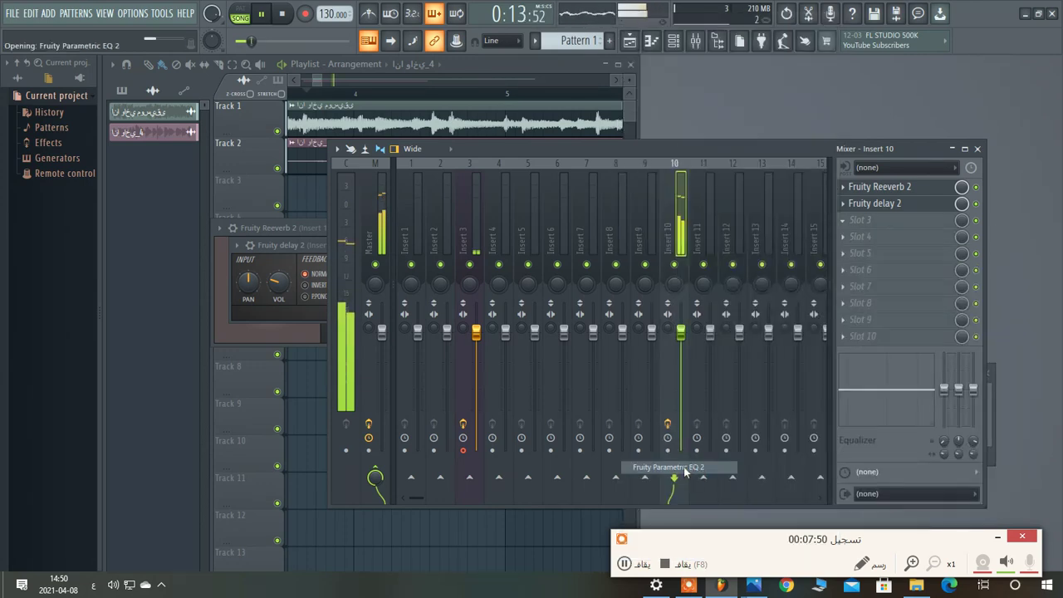
left_click_drag(235, 240, 231, 218)
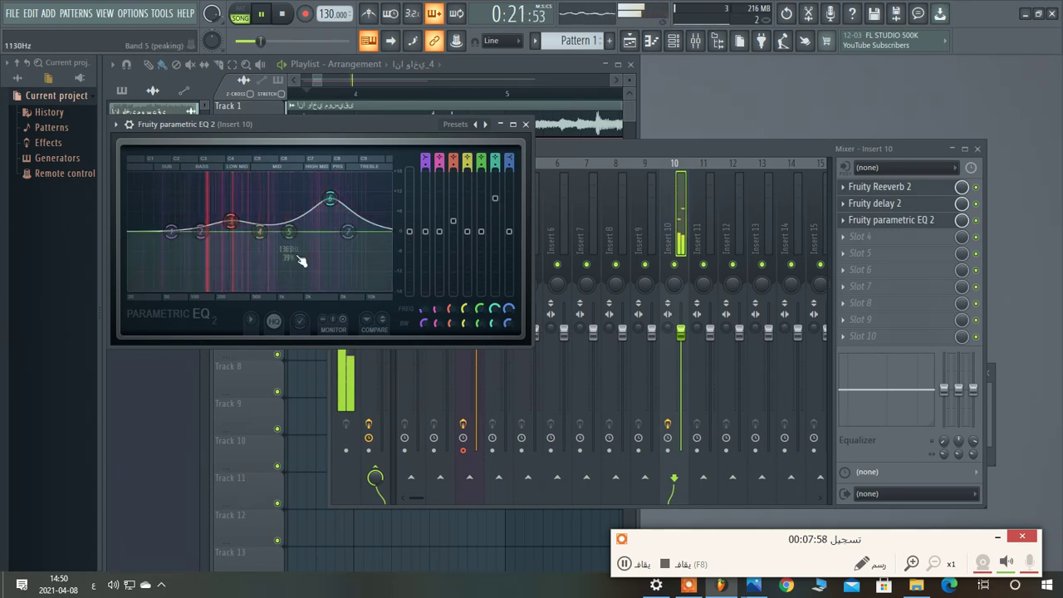
left_click_drag(332, 200, 332, 206)
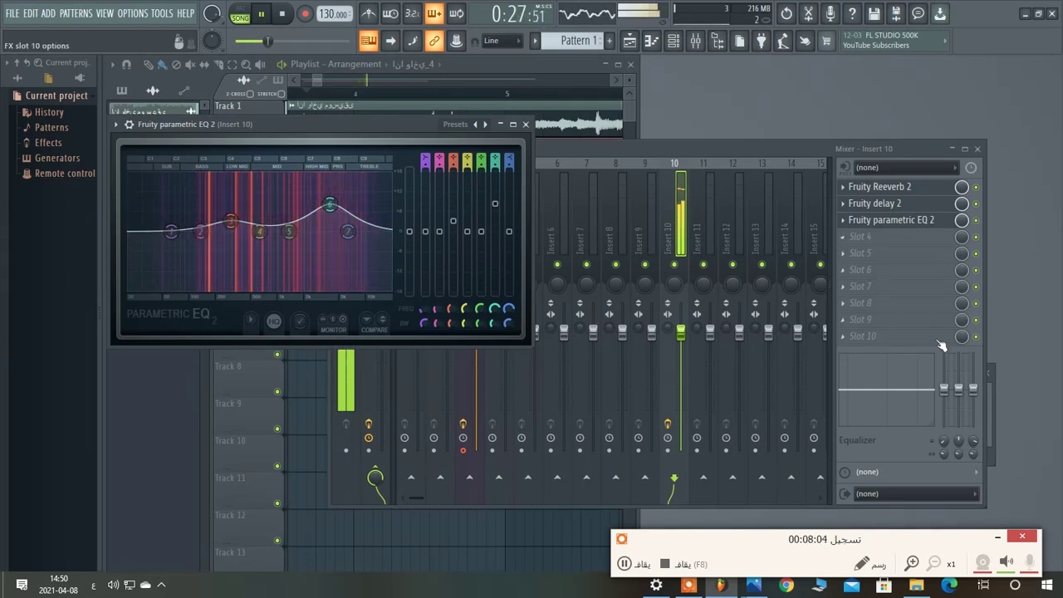
Load Auto-Tune Evo VST into slot 4 of Insert 10 and remove the notes C#, E, F#, A and B
left_click(855, 238)
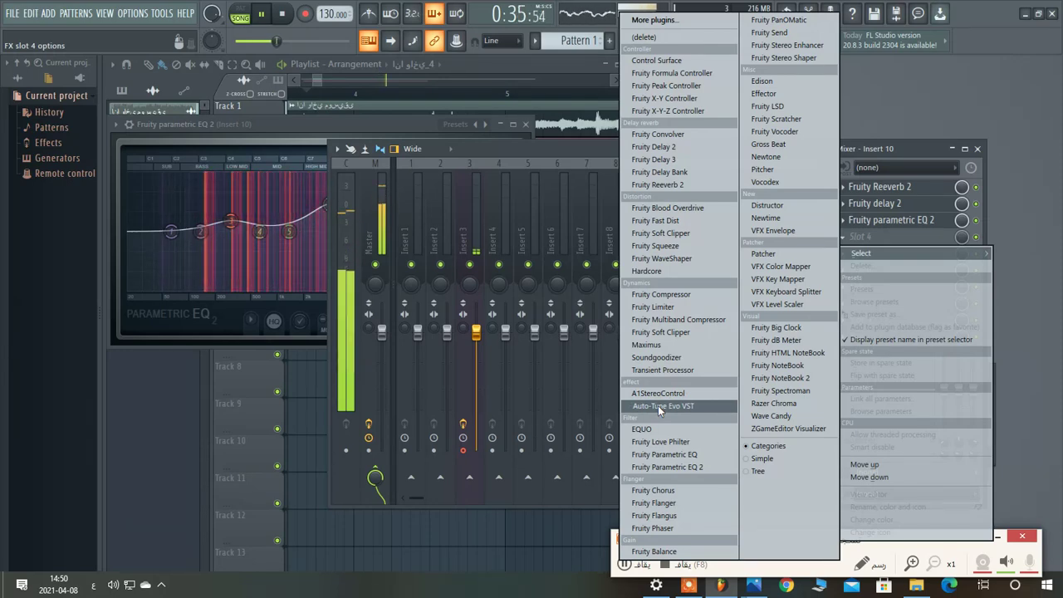
left_click(658, 406)
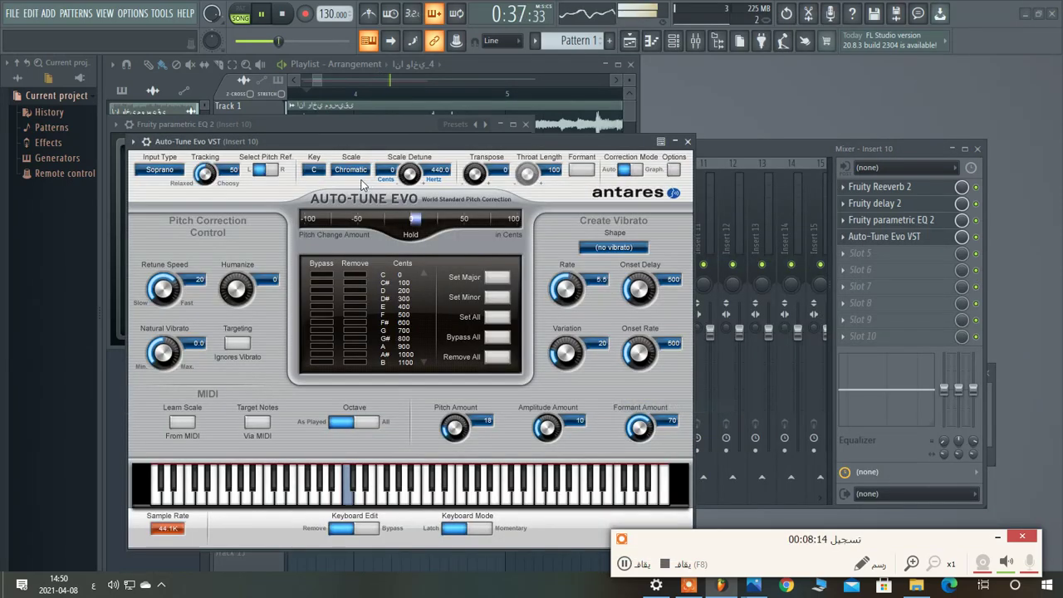
left_click(353, 283)
left_click(353, 306)
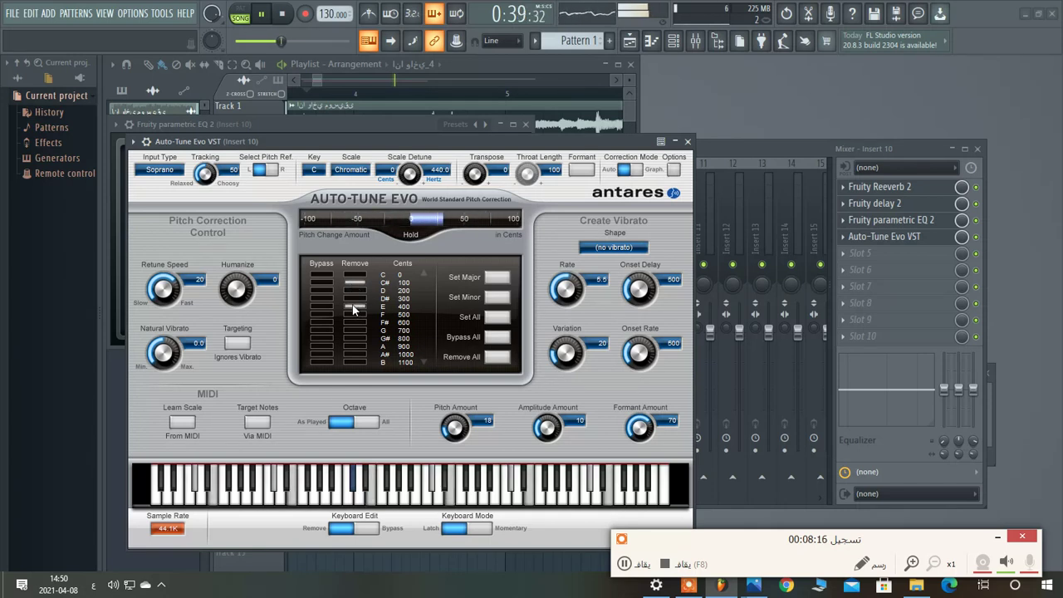
left_click(357, 322)
left_click(355, 346)
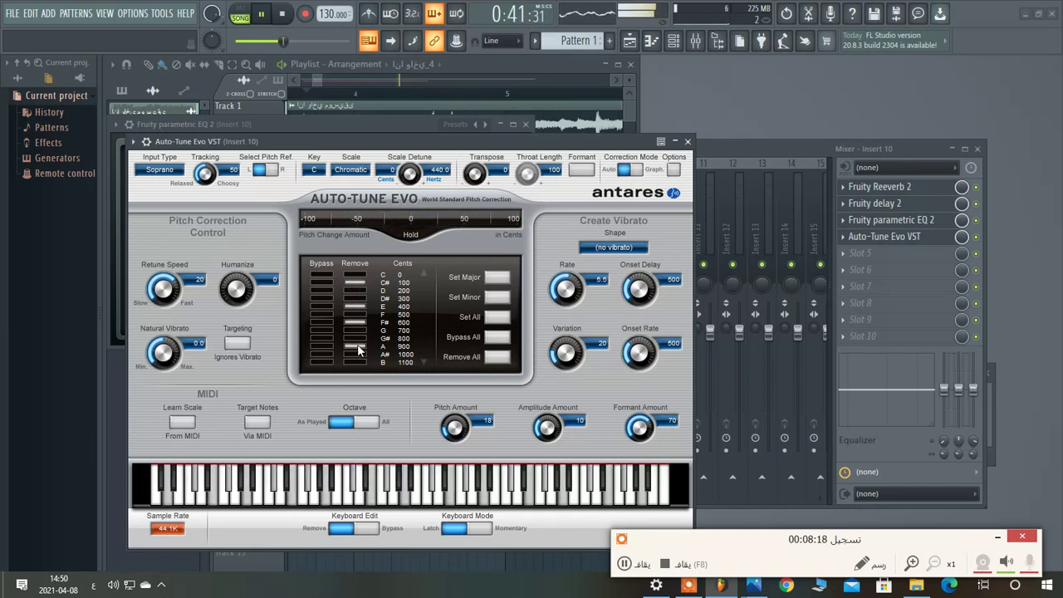
left_click(355, 362)
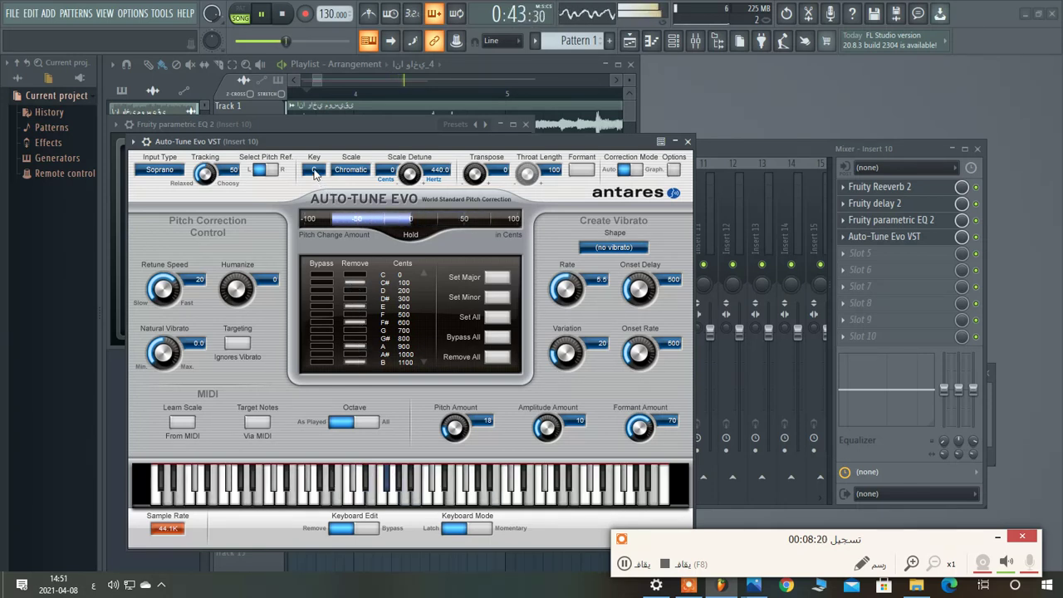
Set the Auto-Tune key to Db and the retune speed to 0, and close the plugin window
left_click(314, 172)
left_click(320, 201)
left_click_drag(156, 291, 183, 200)
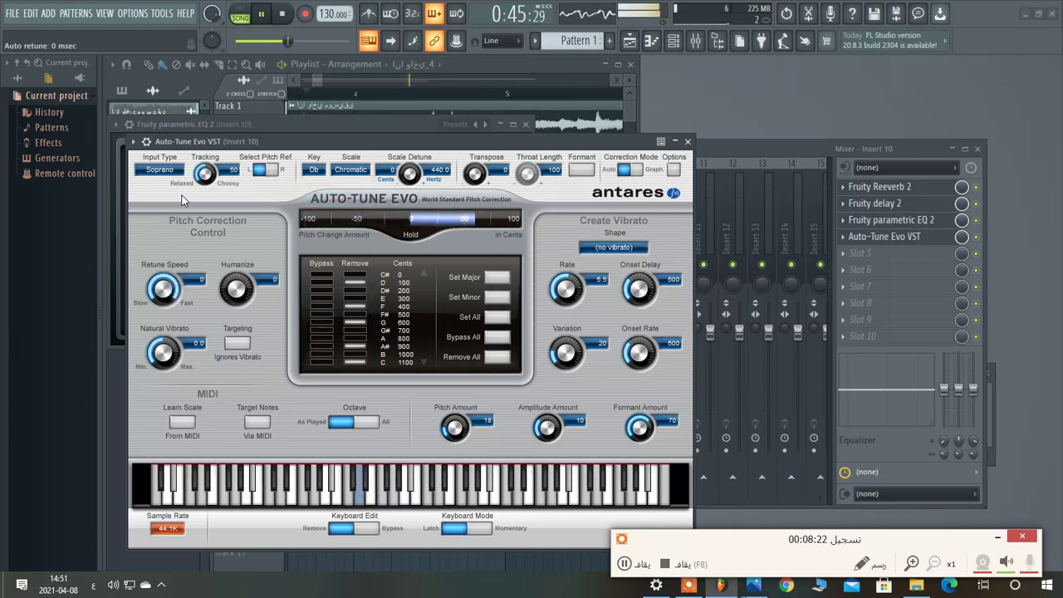
left_click(687, 141)
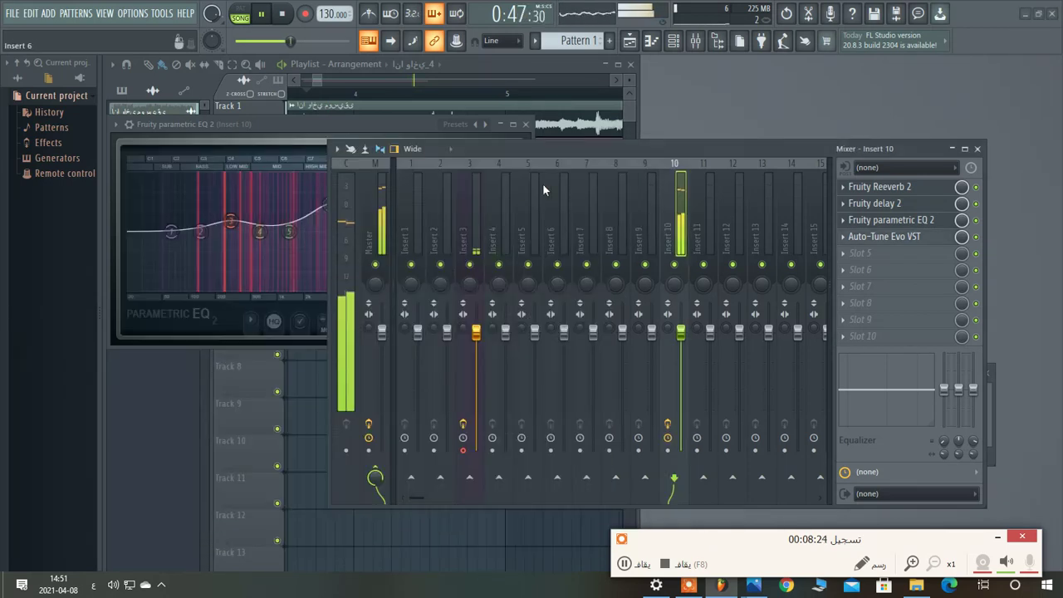
Replay the song from the start, slightly lower the Insert 10 fader and review the Auto-Tune settings
mouse_move(324, 79)
left_mouse_down()
mouse_move(390, 80)
mouse_move(332, 86)
left_mouse_up()
left_click(311, 94)
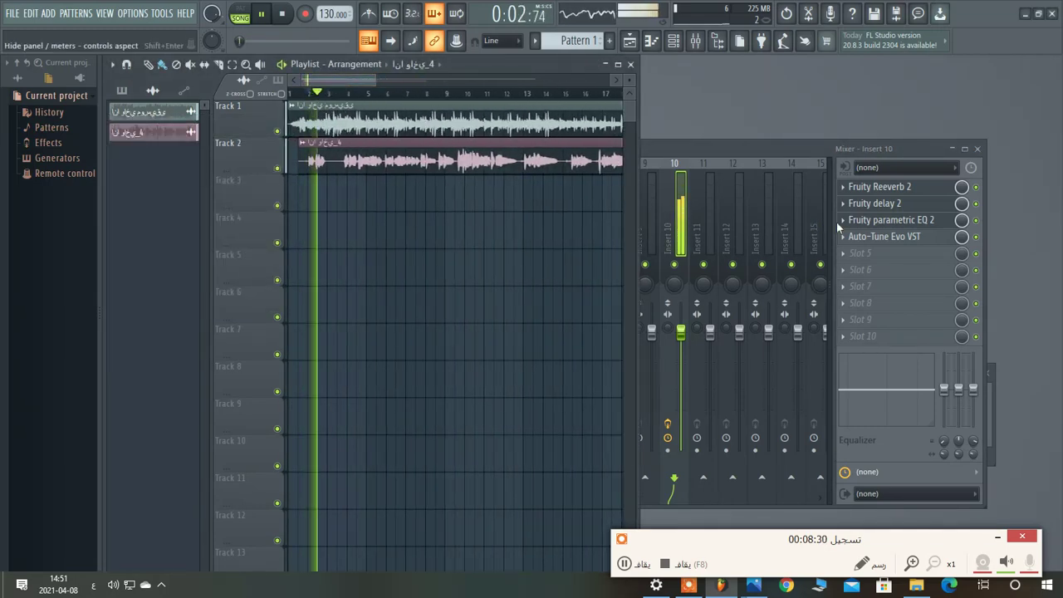
left_click(873, 238)
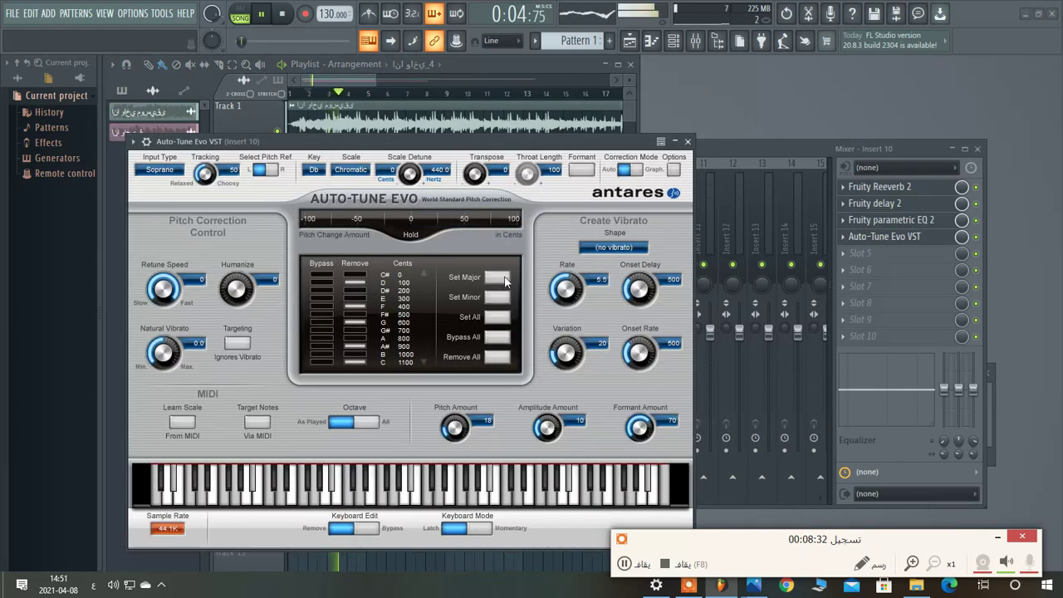
left_click(688, 141)
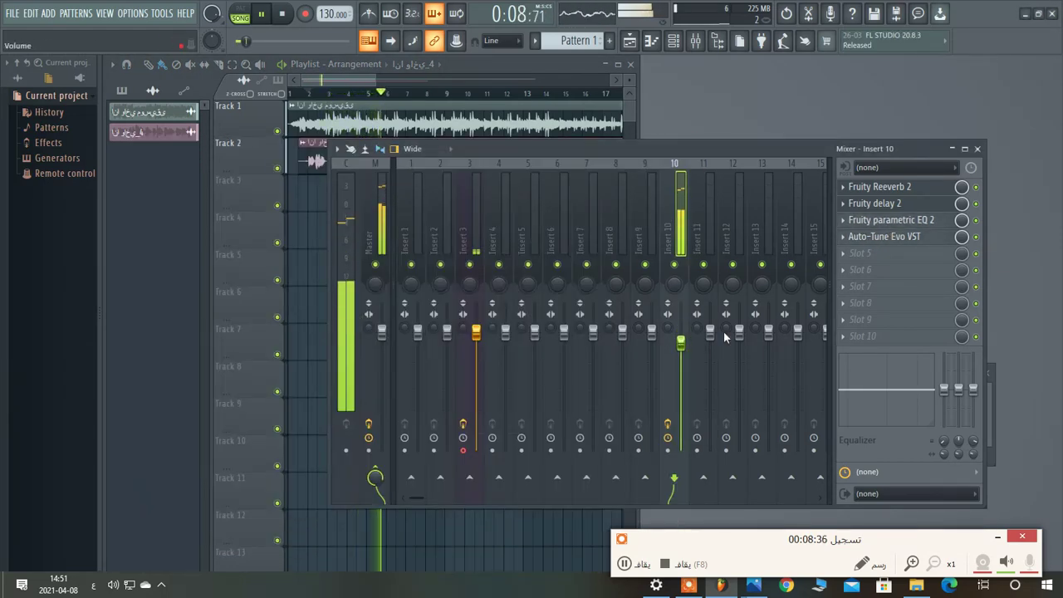
left_click(885, 238)
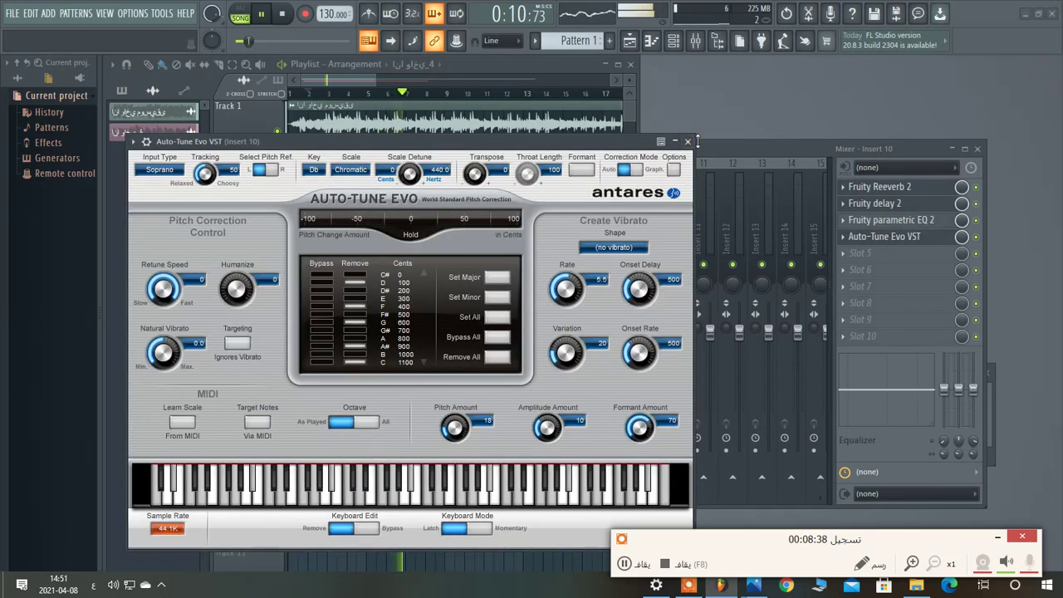
In Insert 10's parametric EQ, shift band 6 to a higher frequency with slightly more gain and dip band 5 slightly
left_click(778, 143)
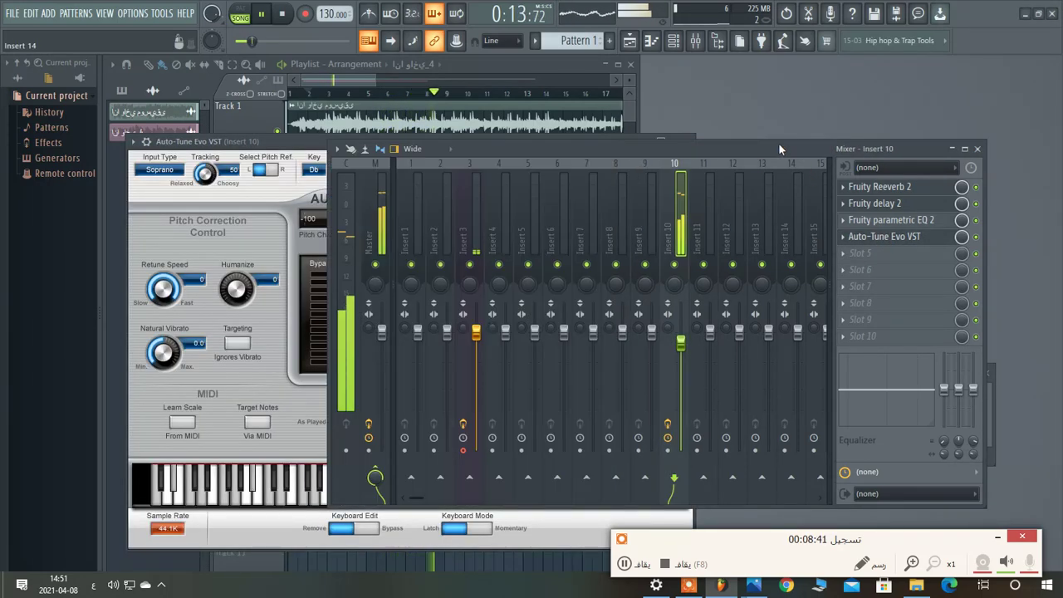
left_click(891, 220)
left_click_drag(330, 203, 339, 200)
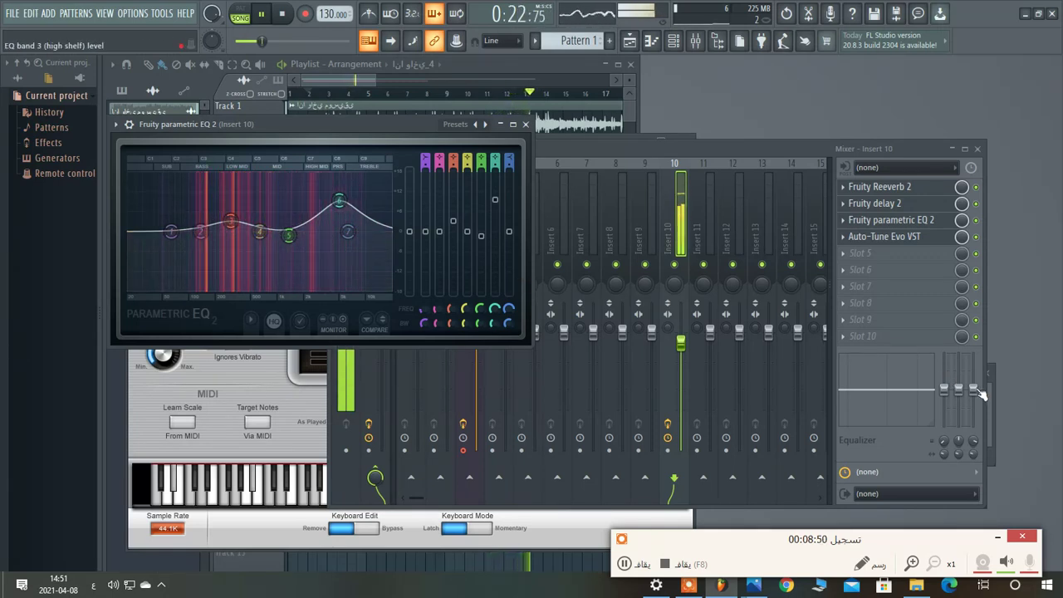
Raise the middle and high bands of Insert 10's built-in equalizer slightly
left_click_drag(973, 389, 973, 386)
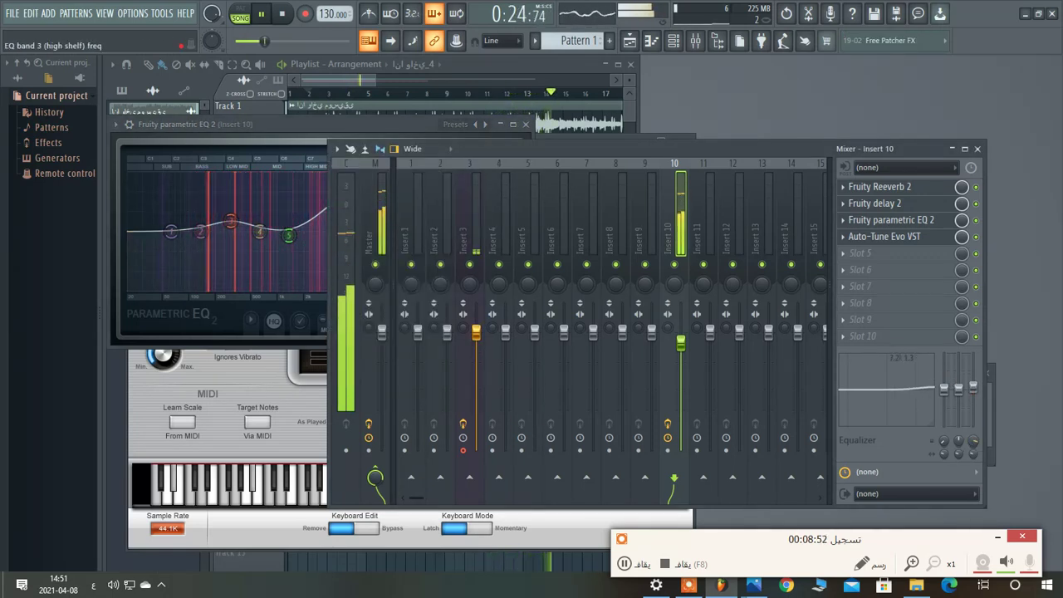
left_click_drag(973, 441, 973, 450)
mouse_move(973, 389)
left_mouse_down()
mouse_move(973, 379)
mouse_move(958, 386)
left_mouse_up()
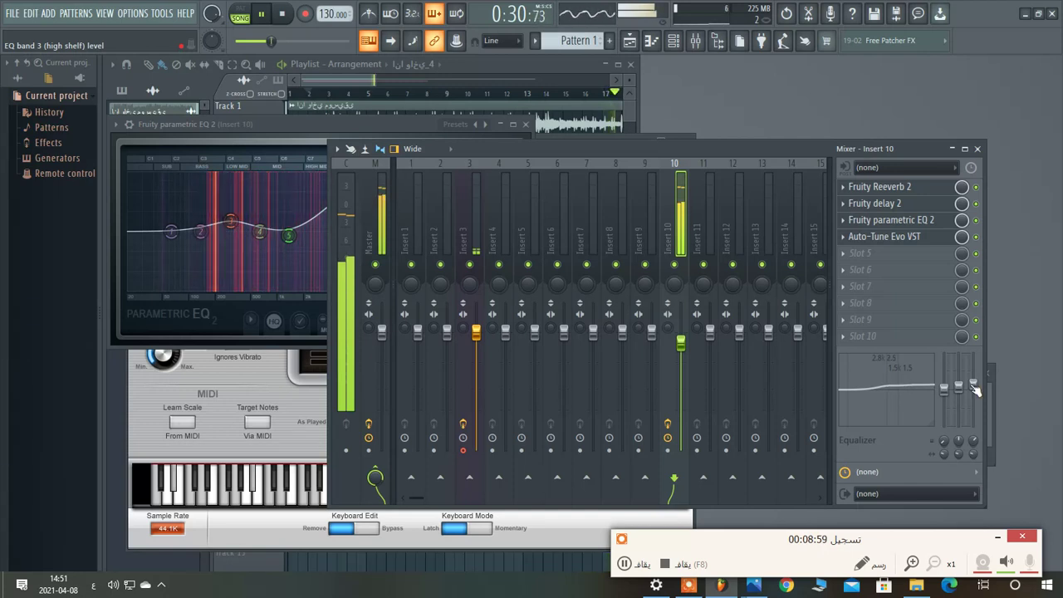
Trim parametric EQ bands 1 and 6, set band 5 to -1.6 dB at 1344 Hz, and raise the backing music channel's volume
left_click(360, 124)
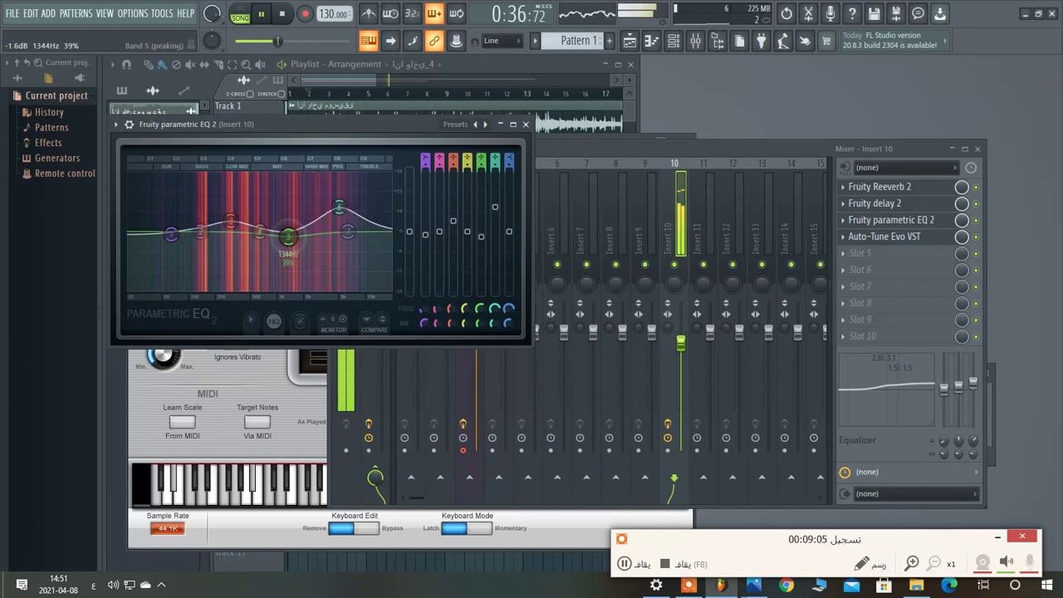
left_click(673, 41)
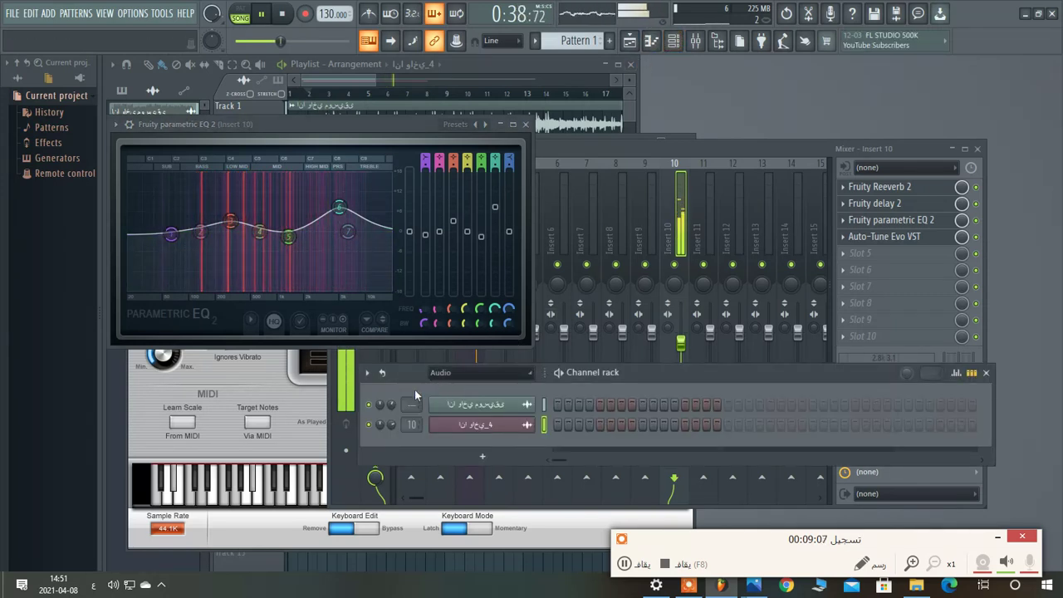
left_click_drag(392, 404, 391, 391)
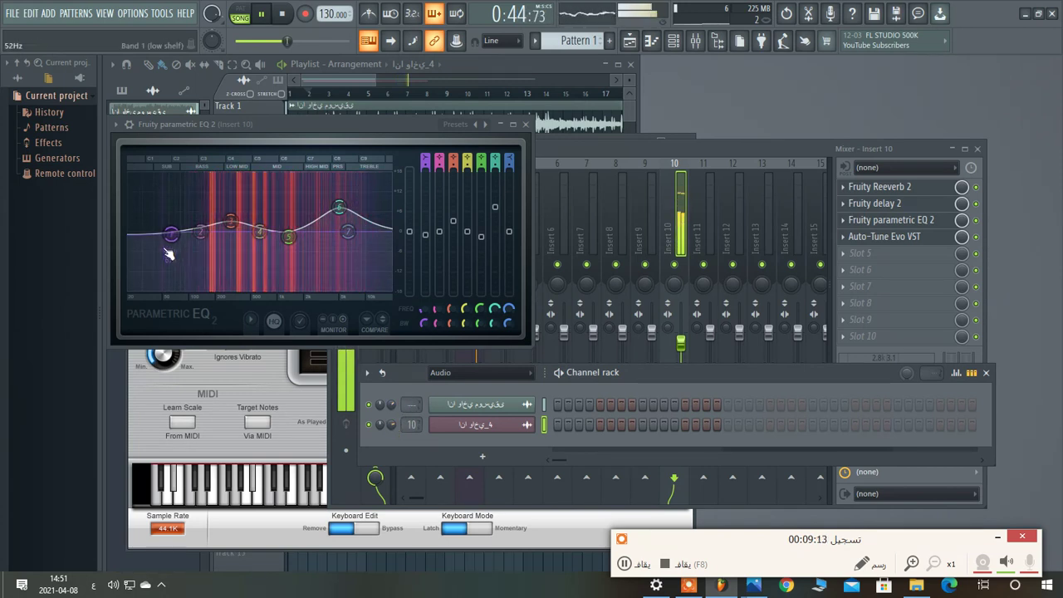
Lower band 1 of Insert 10's parametric EQ slightly and replay the song from the start
left_click_drag(171, 235, 173, 239)
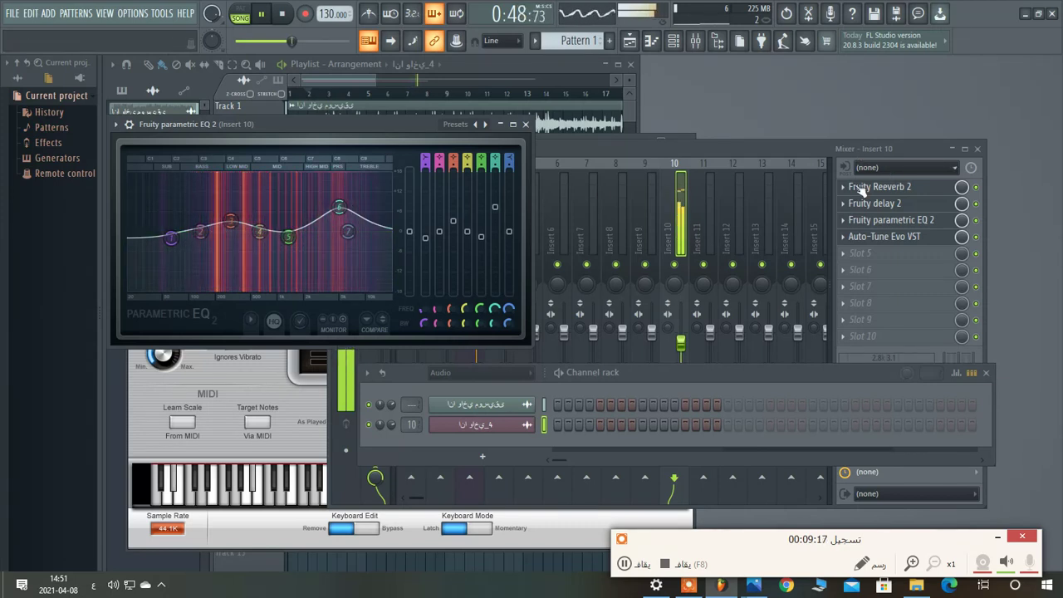
left_click(681, 345)
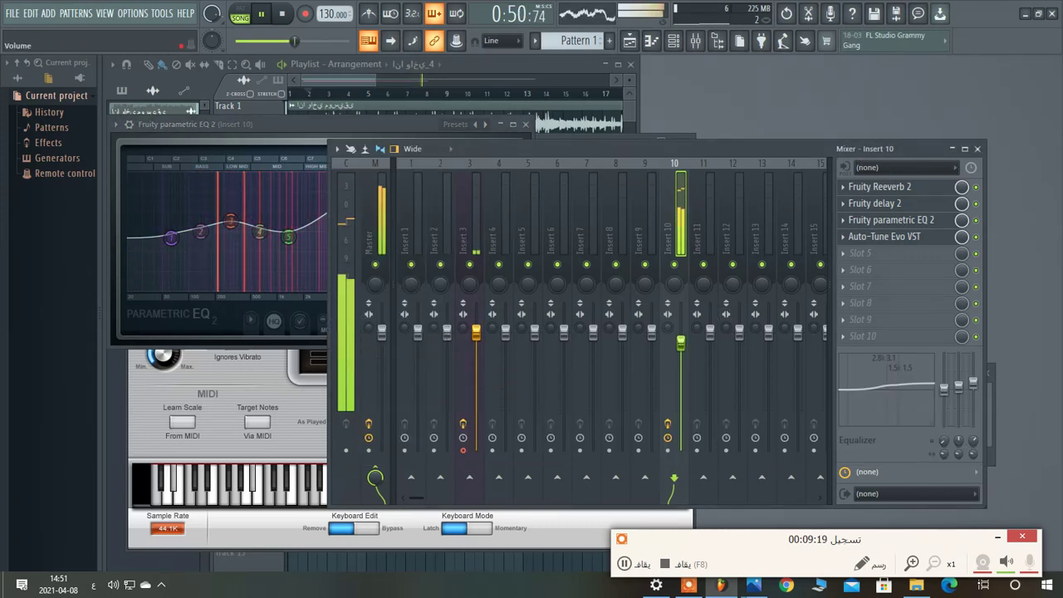
left_click(463, 63)
left_click(299, 96)
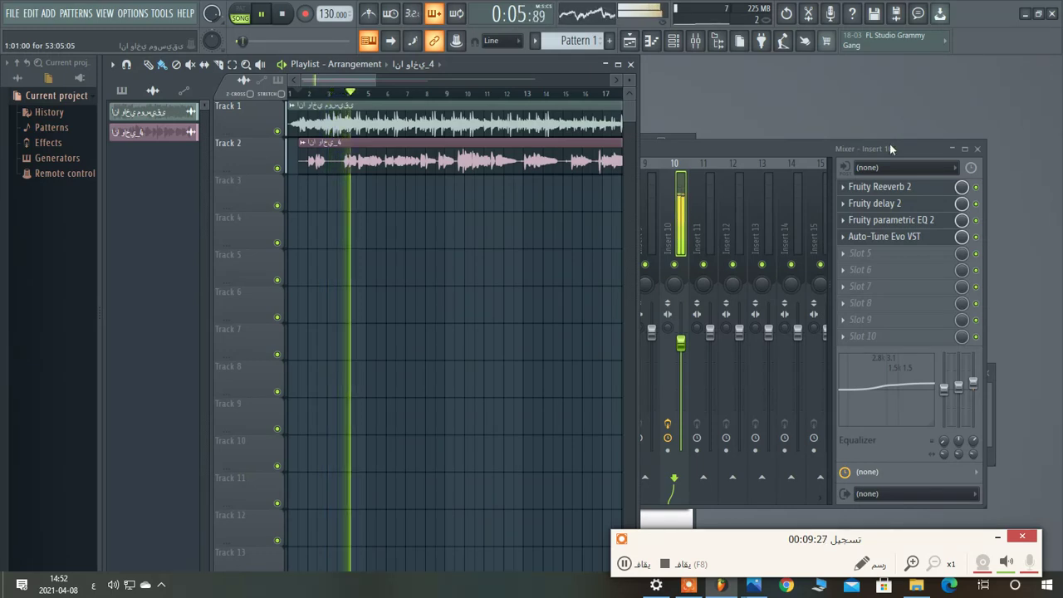
Set the middle band of Insert 10's built-in equalizer to about 5.2 dB at 10.8 kHz
left_click(963, 388)
left_click_drag(964, 390, 959, 378)
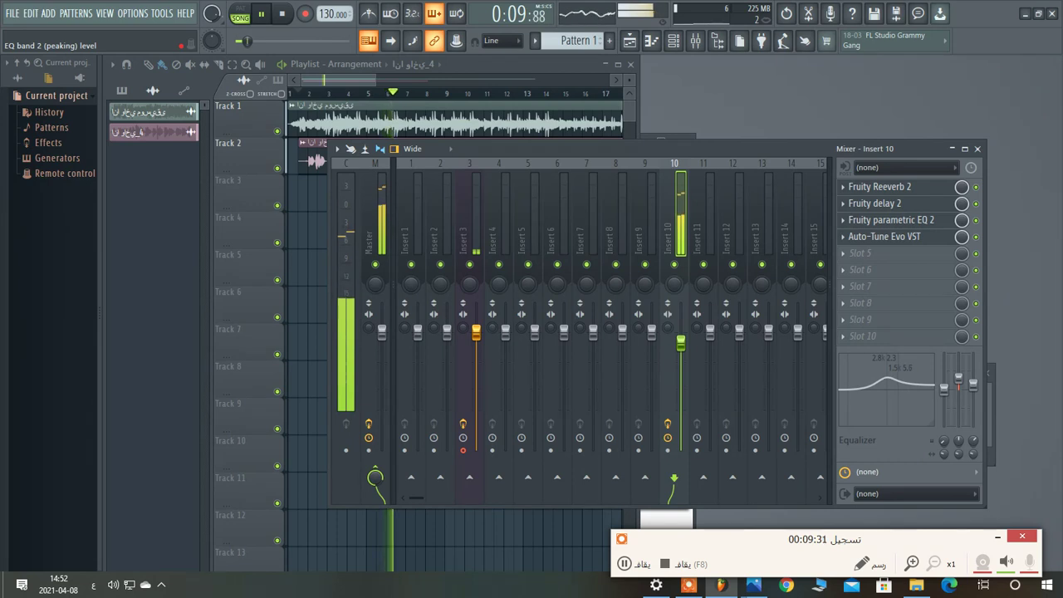
left_click_drag(961, 445, 960, 414)
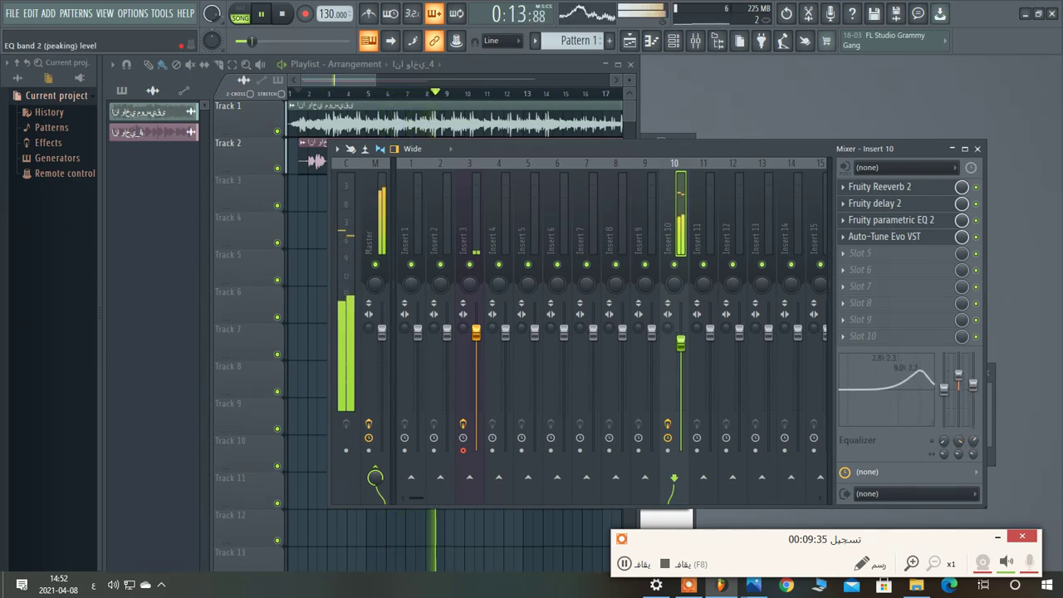
left_click_drag(947, 404, 946, 397)
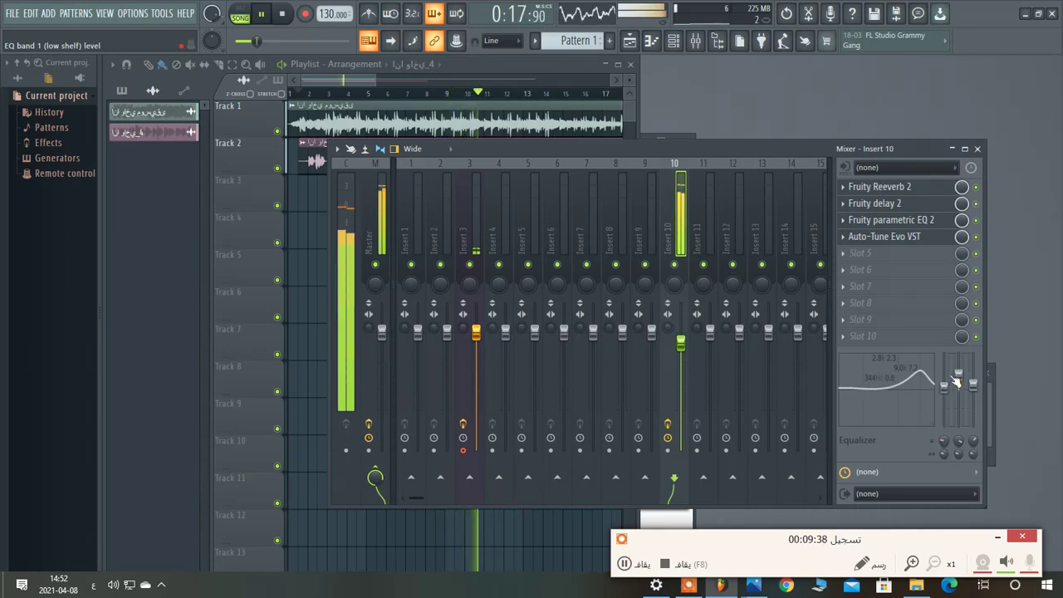
left_click_drag(958, 441, 958, 435)
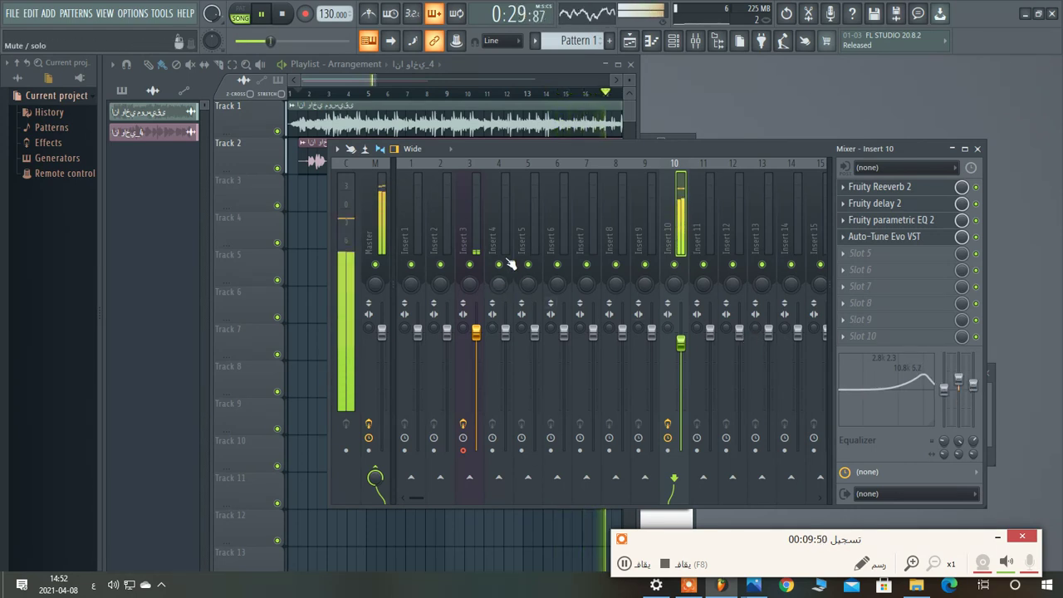
Dip bands 4 and 6 of Insert 10's parametric EQ slightly, and set the built-in equalizer's middle band to 3.4 dB
left_click(887, 220)
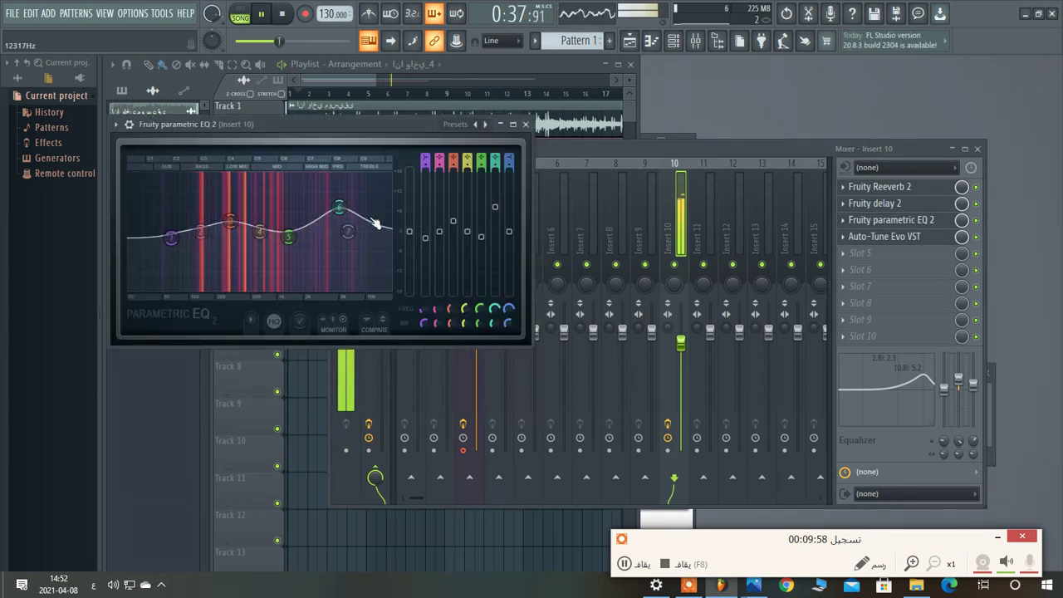
left_click_drag(340, 209, 340, 203)
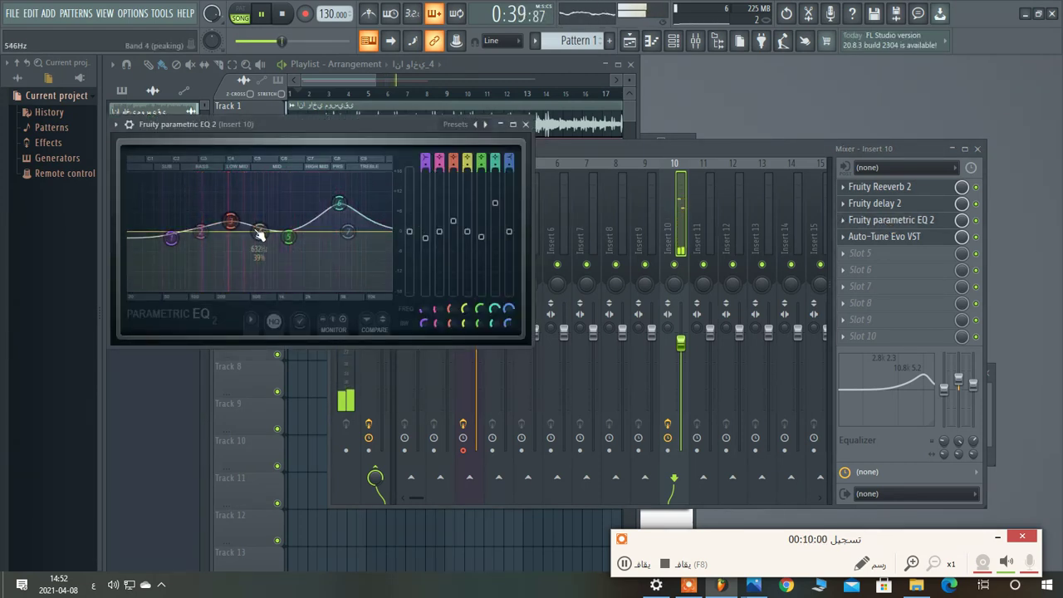
left_click_drag(260, 233, 260, 240)
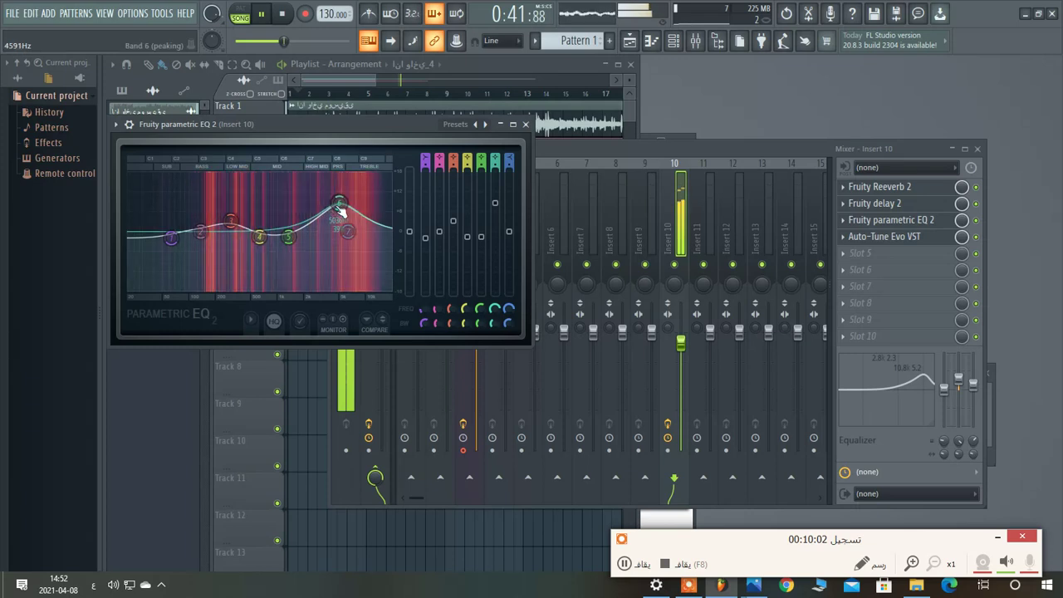
left_click_drag(339, 207, 339, 211)
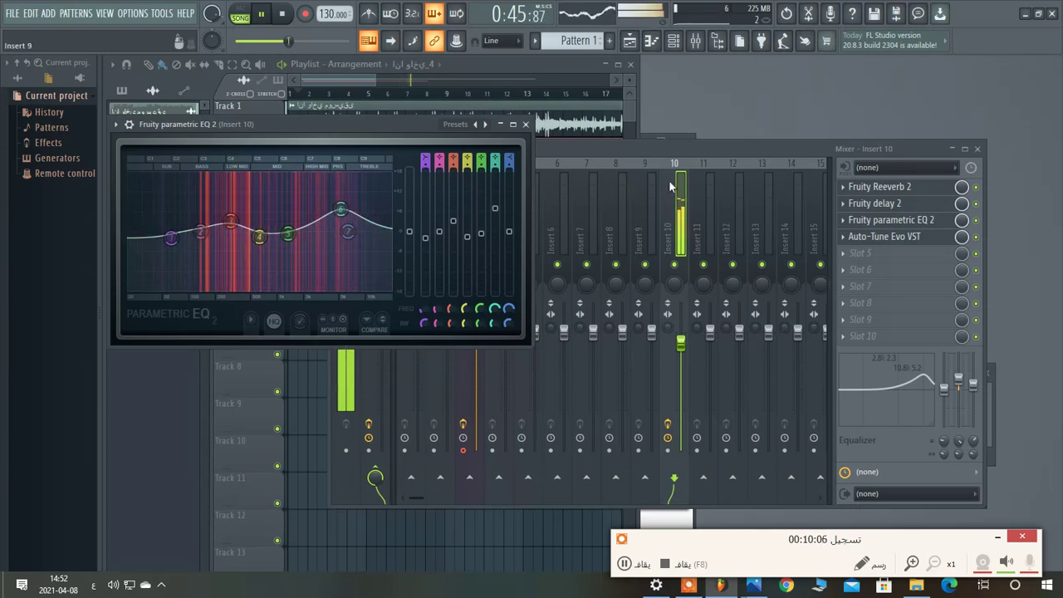
left_click_drag(958, 379, 958, 383)
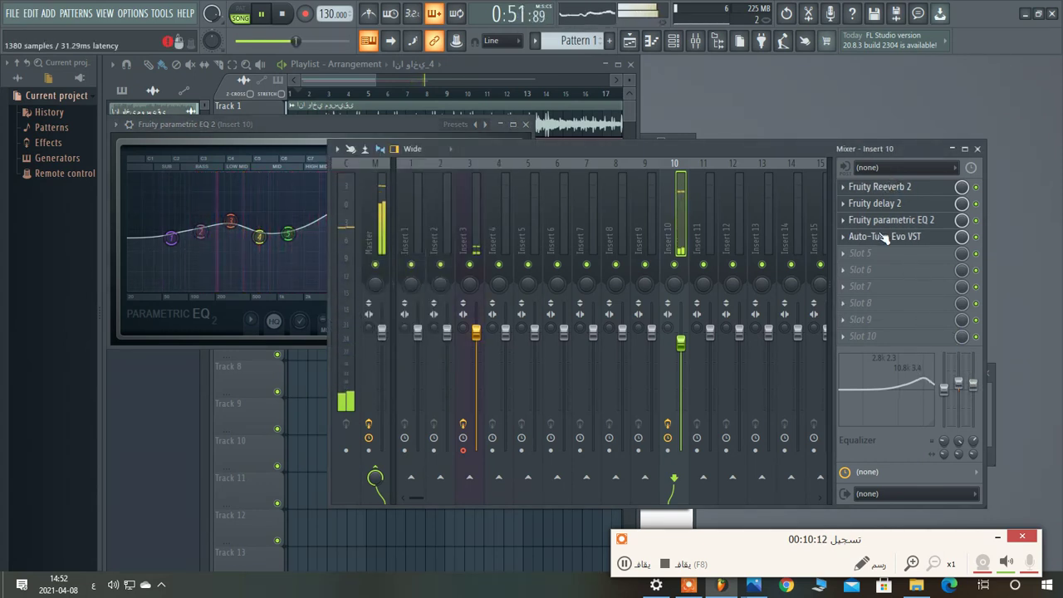
Replay the song from the start in the maximized playlist and lower the vocal channel's volume slightly
left_click(352, 77)
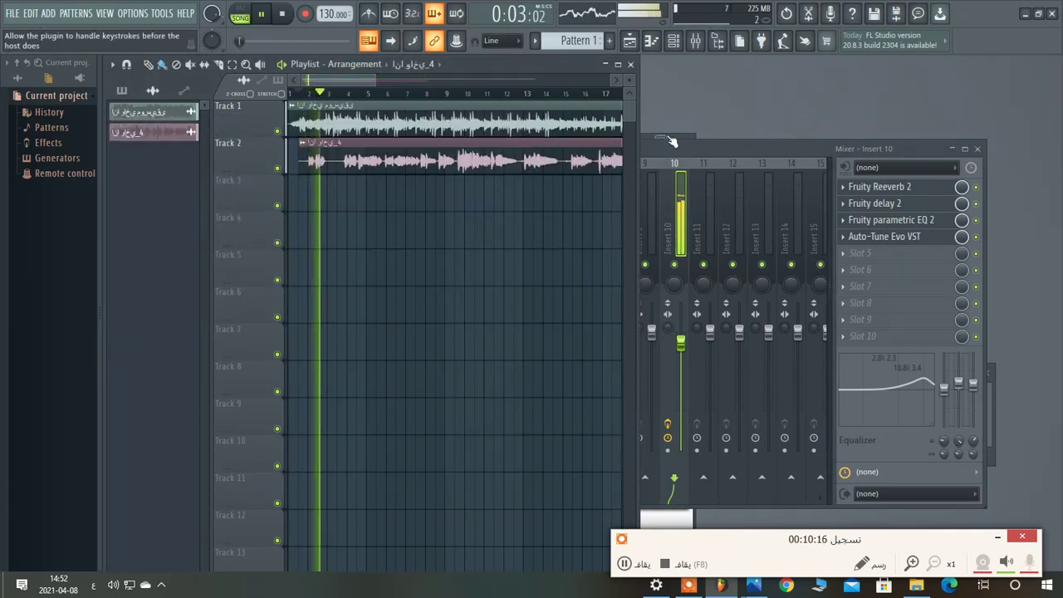
double_click(459, 64)
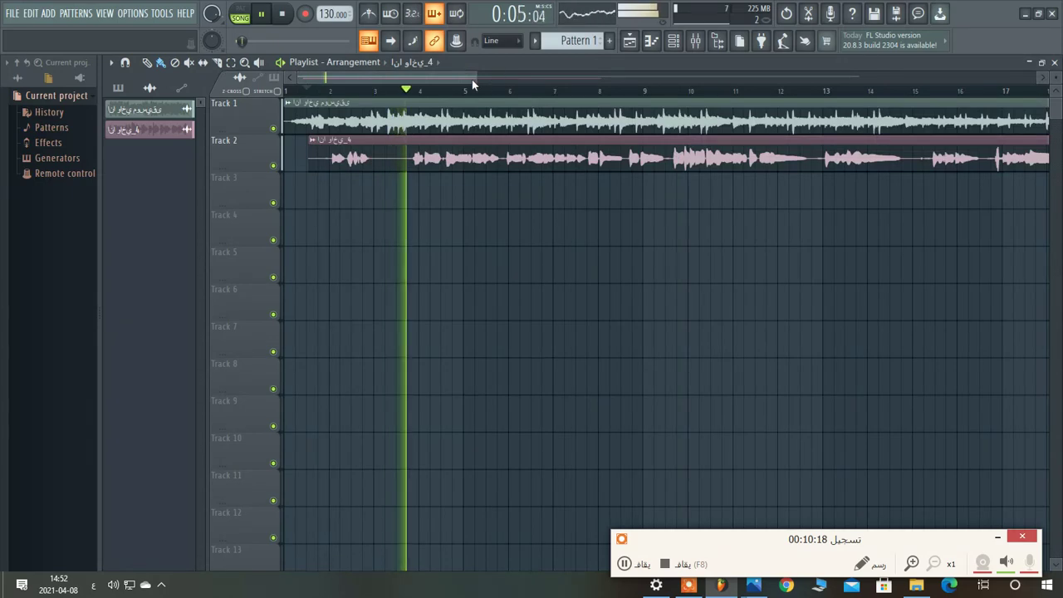
left_click_drag(484, 77, 639, 75)
left_click(673, 43)
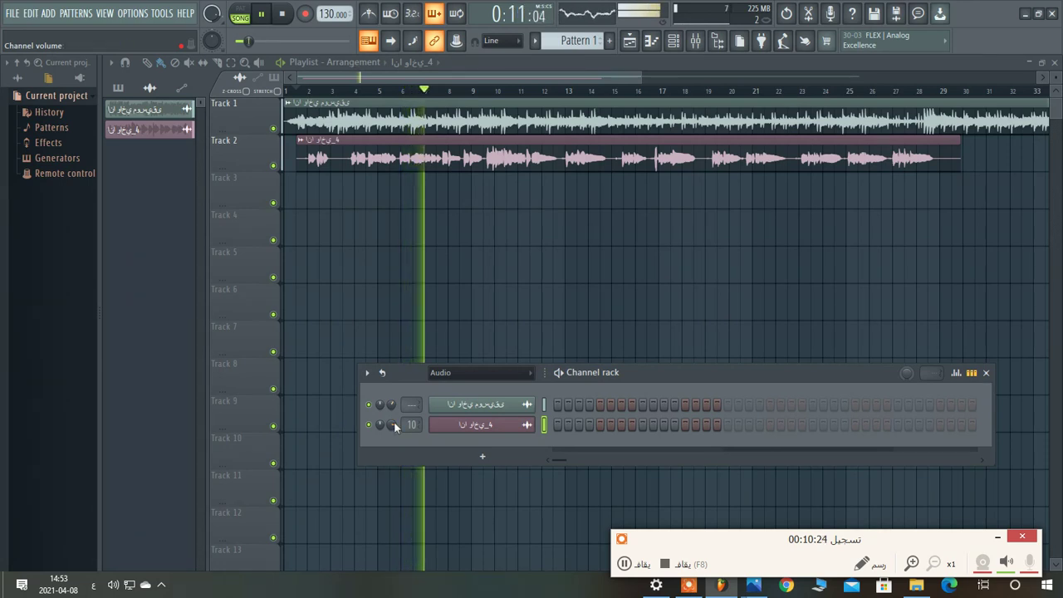
left_click_drag(393, 423, 394, 428)
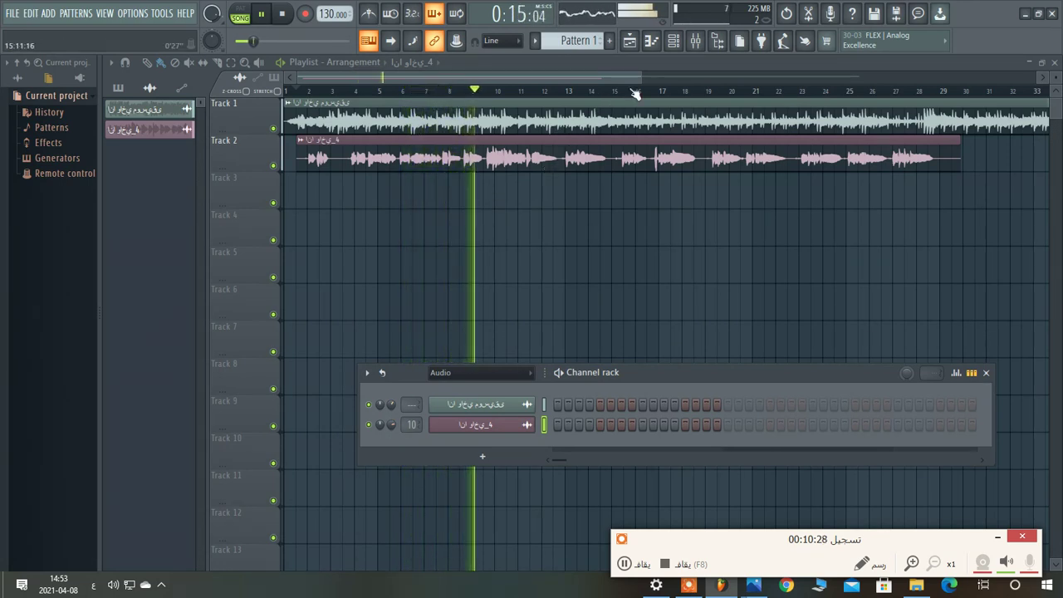
Slice the vocal clip around the silent gap between bars 14 and 16, delete that piece and replay the passage
left_click_drag(640, 78, 487, 79)
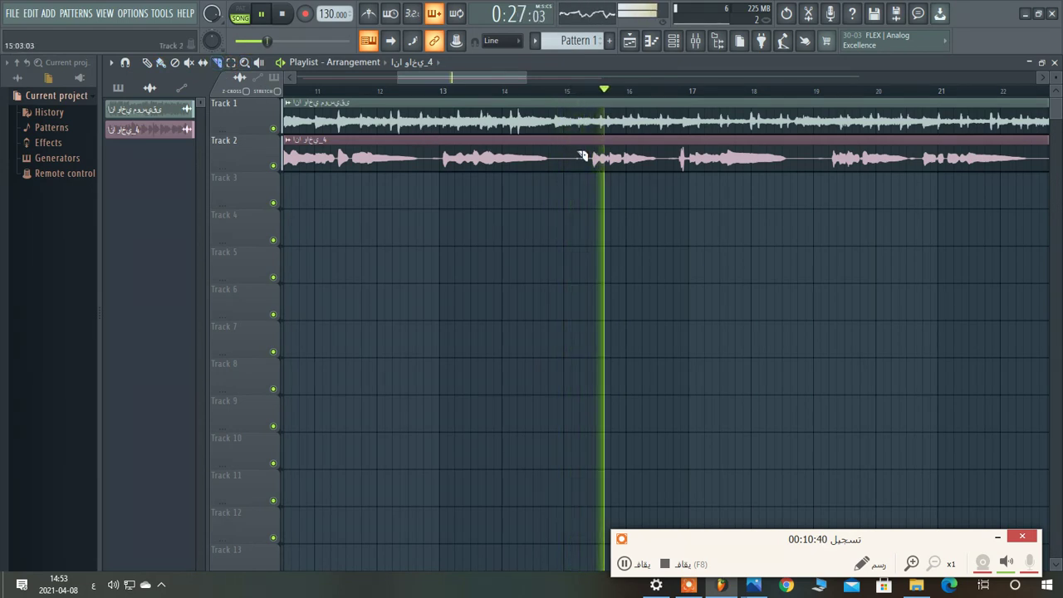
scroll(605, 195, "up", 3)
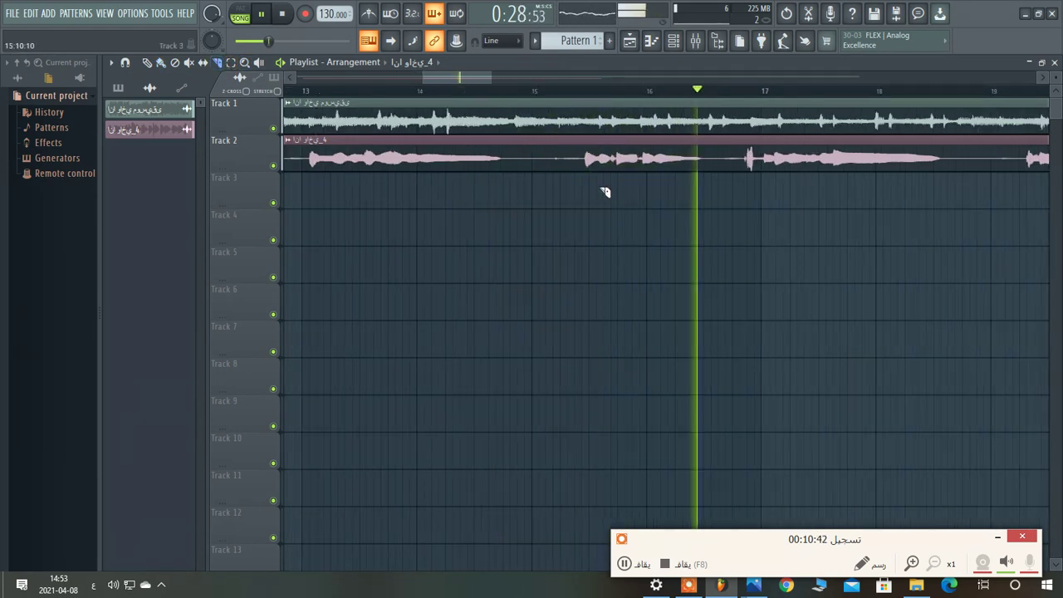
left_click(576, 141)
left_click(472, 143)
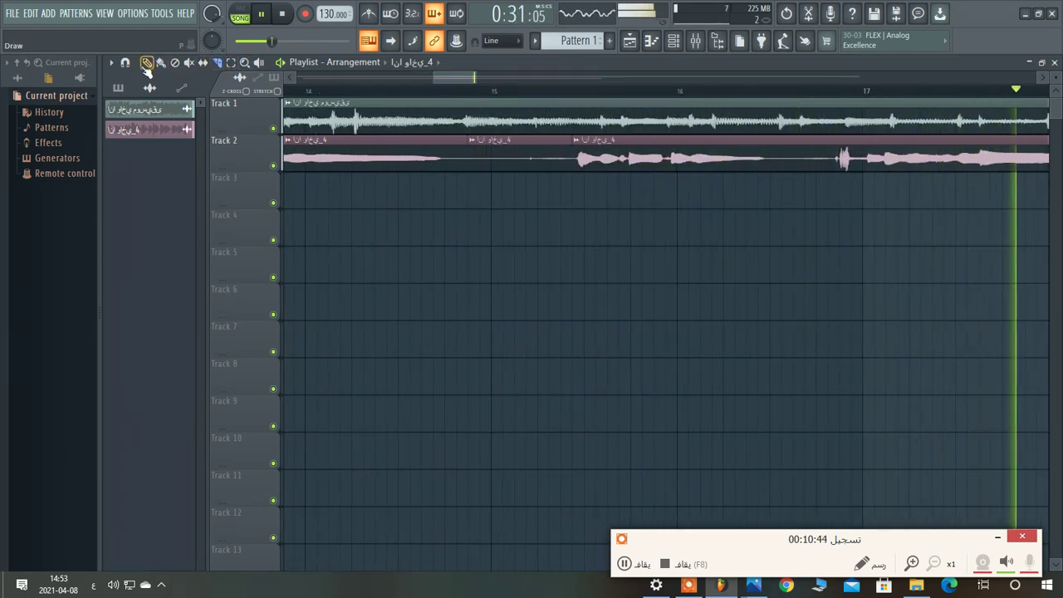
left_click(424, 90)
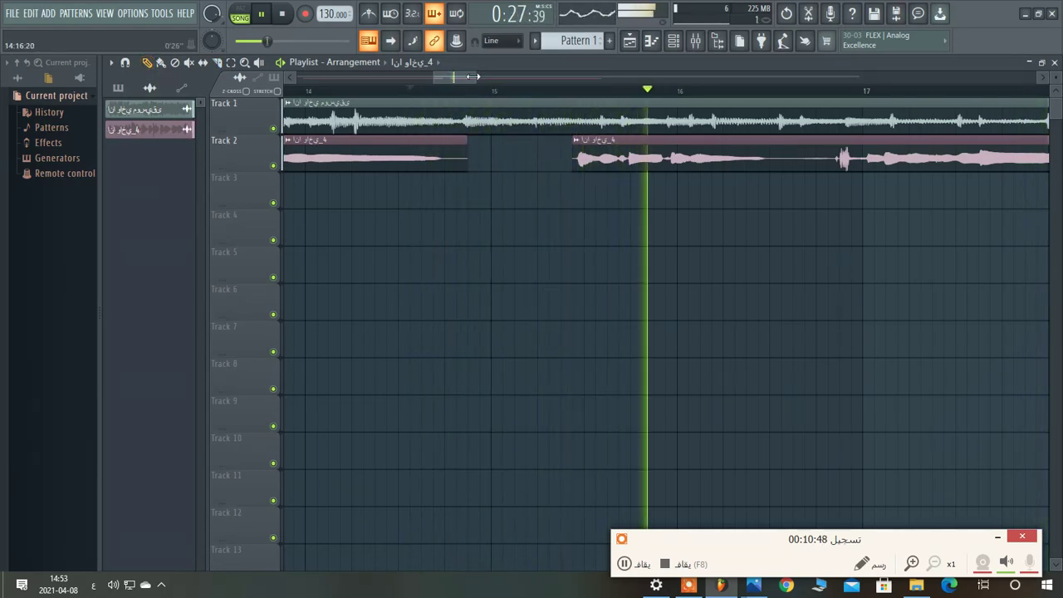
Slice out and delete the short silent gap in the vocal clip between bars 20 and 21
left_click_drag(476, 77, 505, 77)
left_click_drag(481, 78, 527, 81)
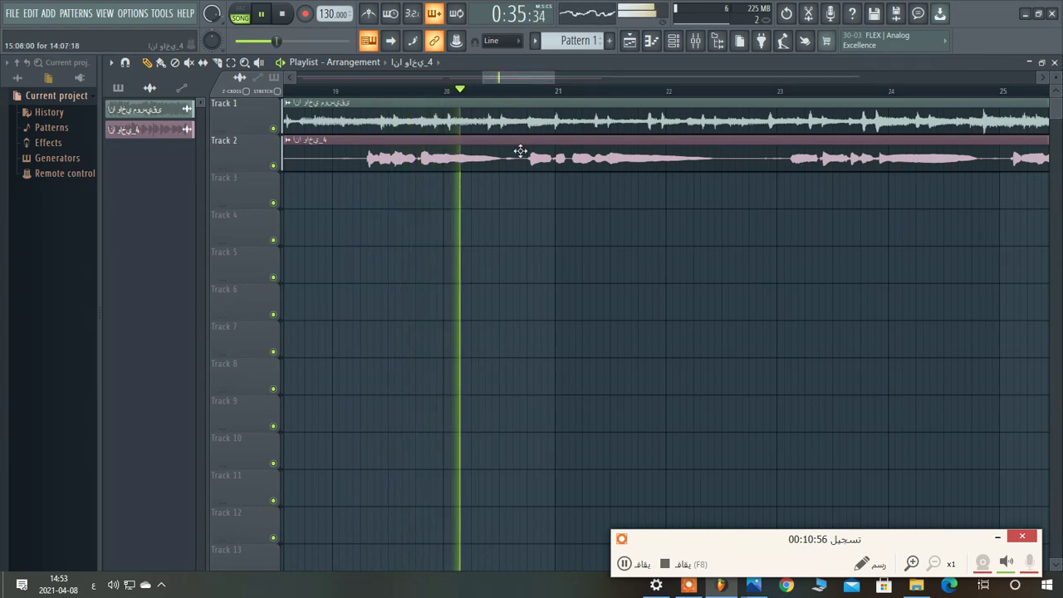
left_click(217, 62)
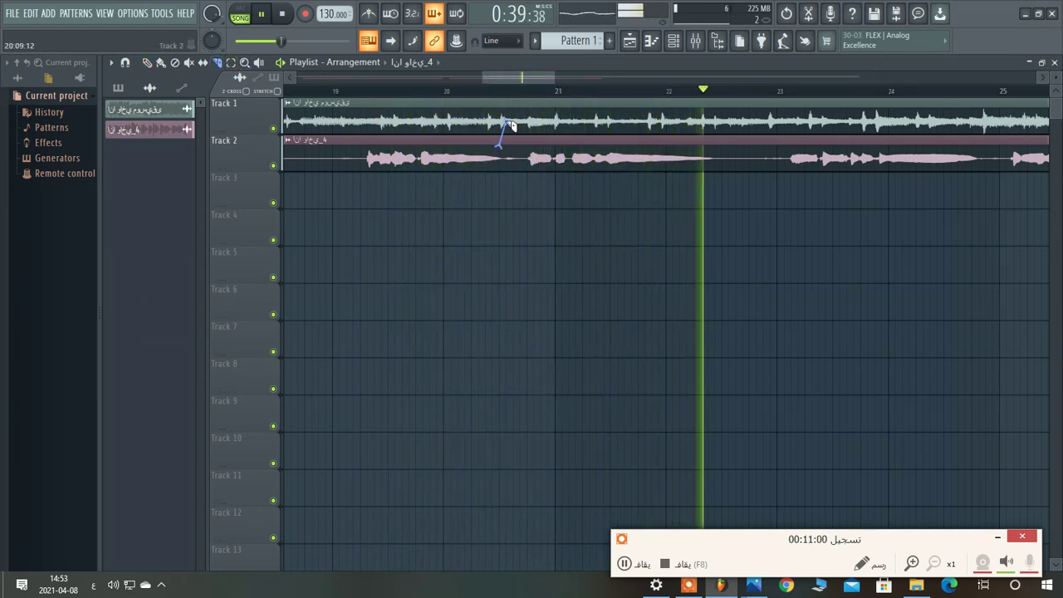
scroll(515, 197, "up", 3)
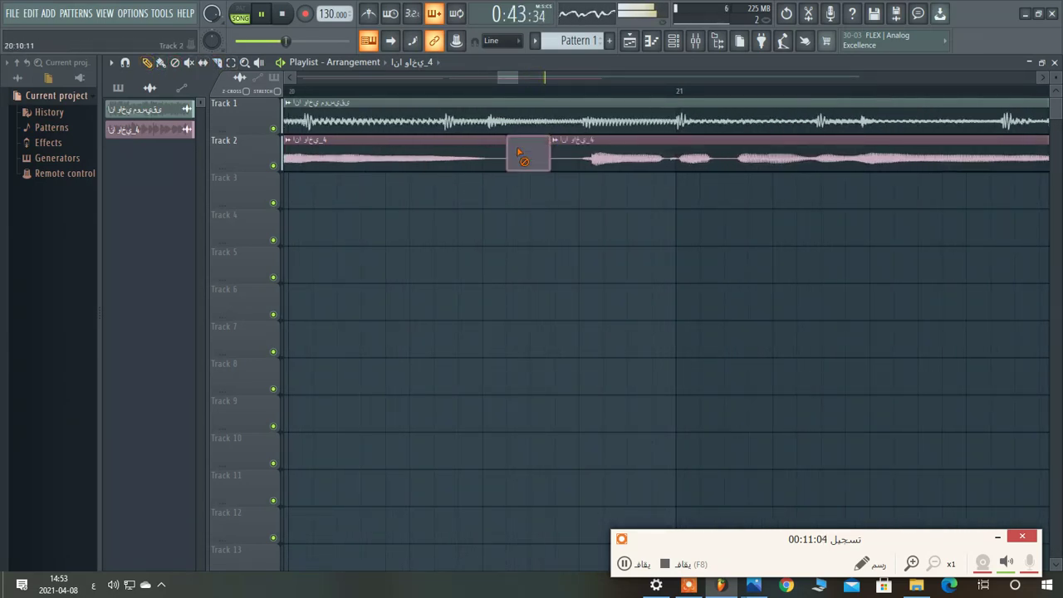
scroll(711, 263, "down", 4)
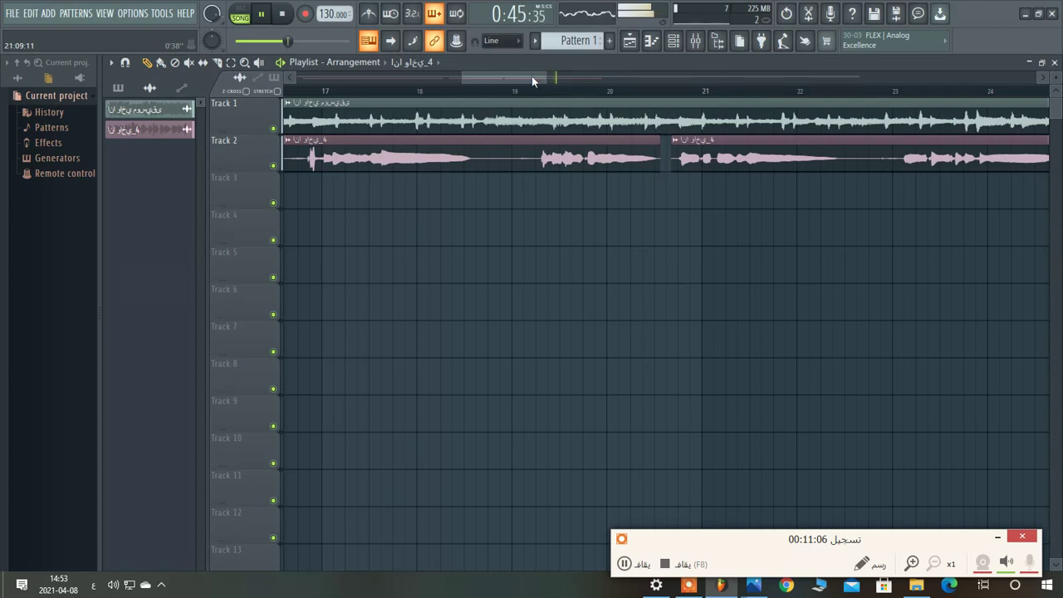
Go back to the opening bars of the playlist, stop playback and open the mixer
left_click_drag(532, 81, 392, 77)
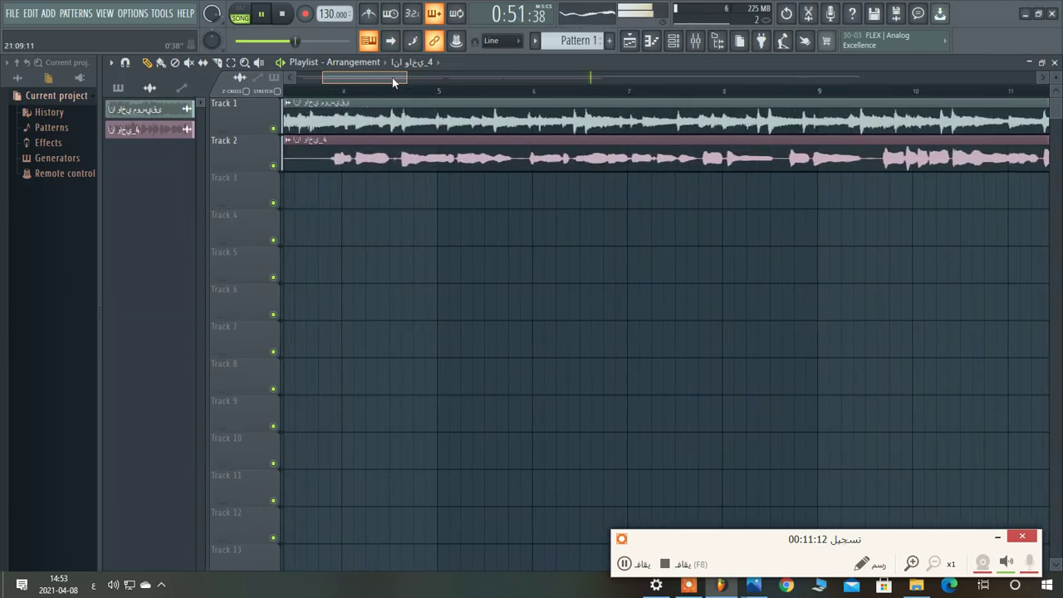
key("space")
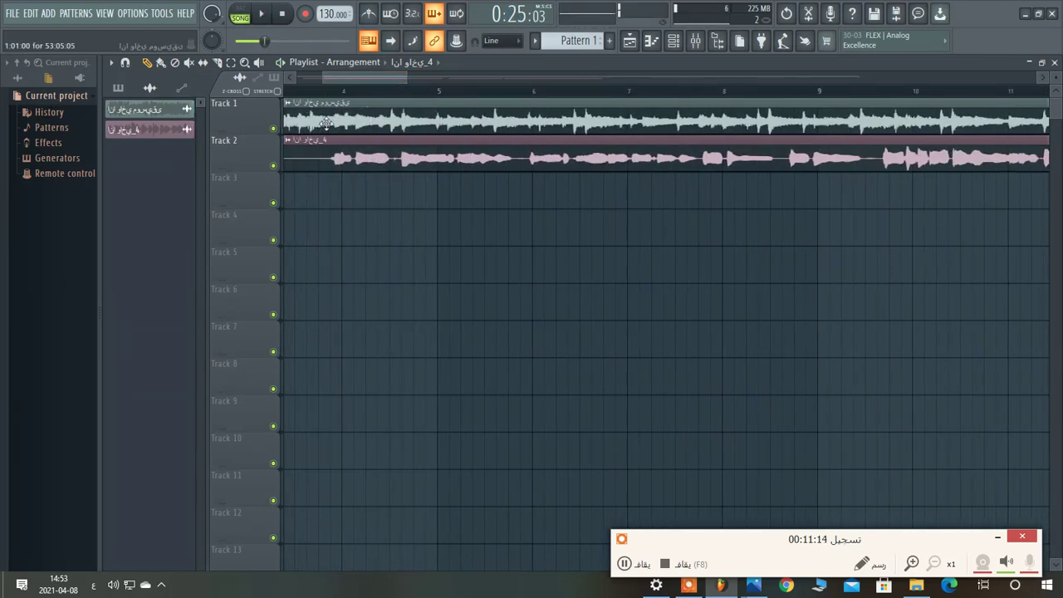
left_click(696, 41)
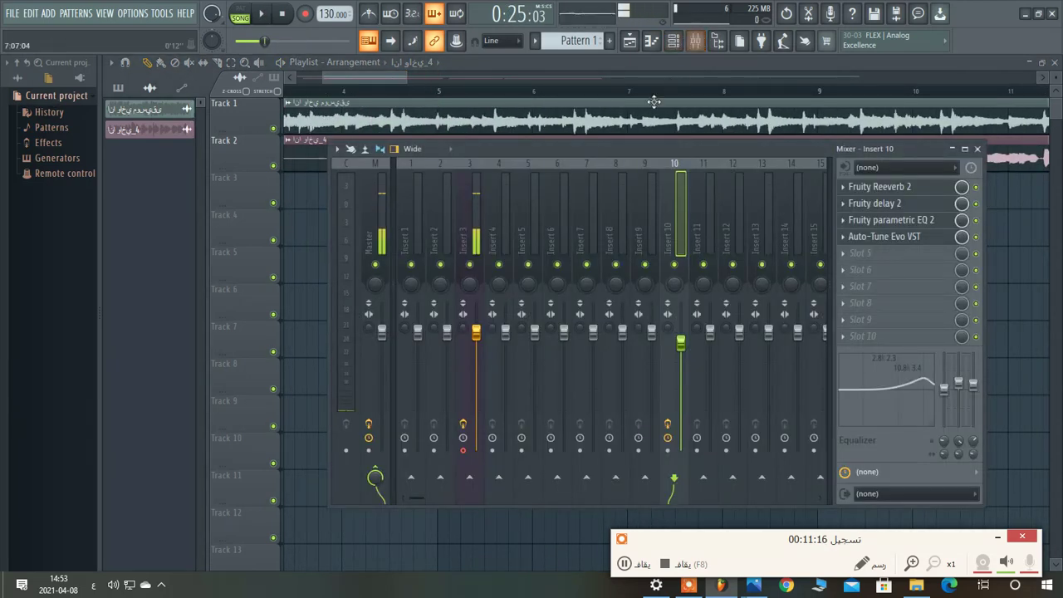